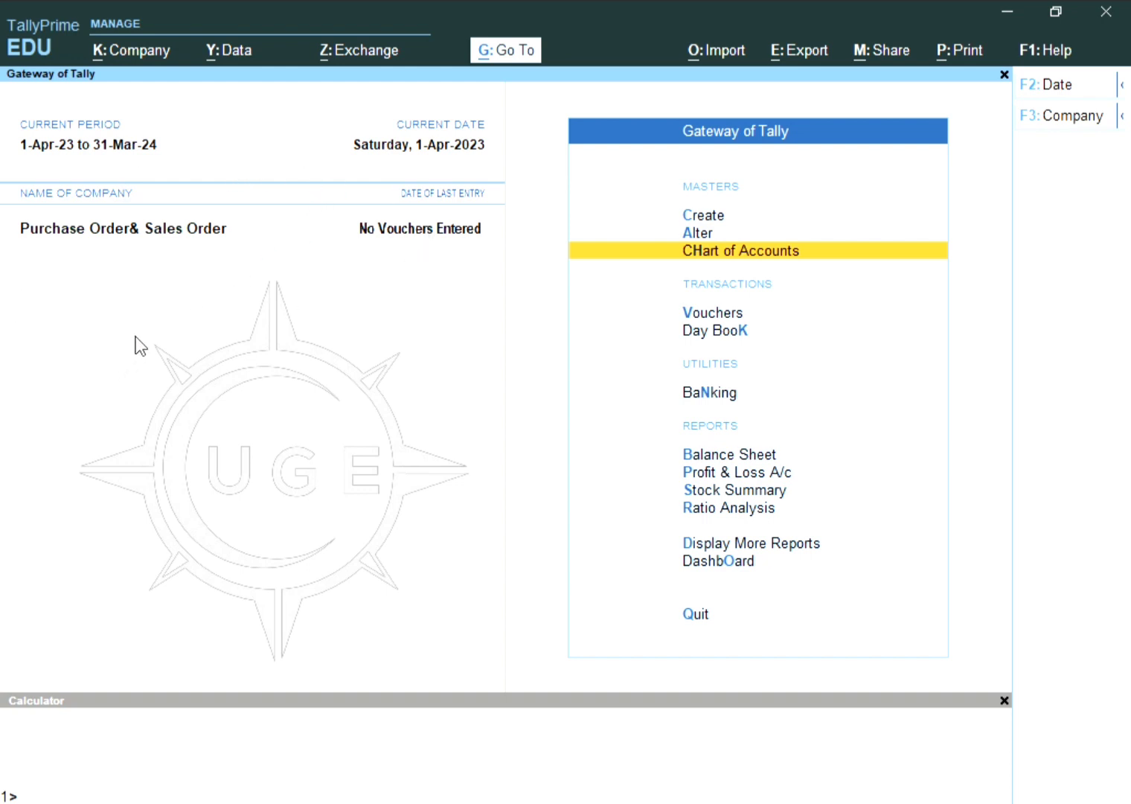
# Open voucher entry, inspect the sales and purchase voucher variants for the order types, and quit without saving.
pyautogui.press('Up')
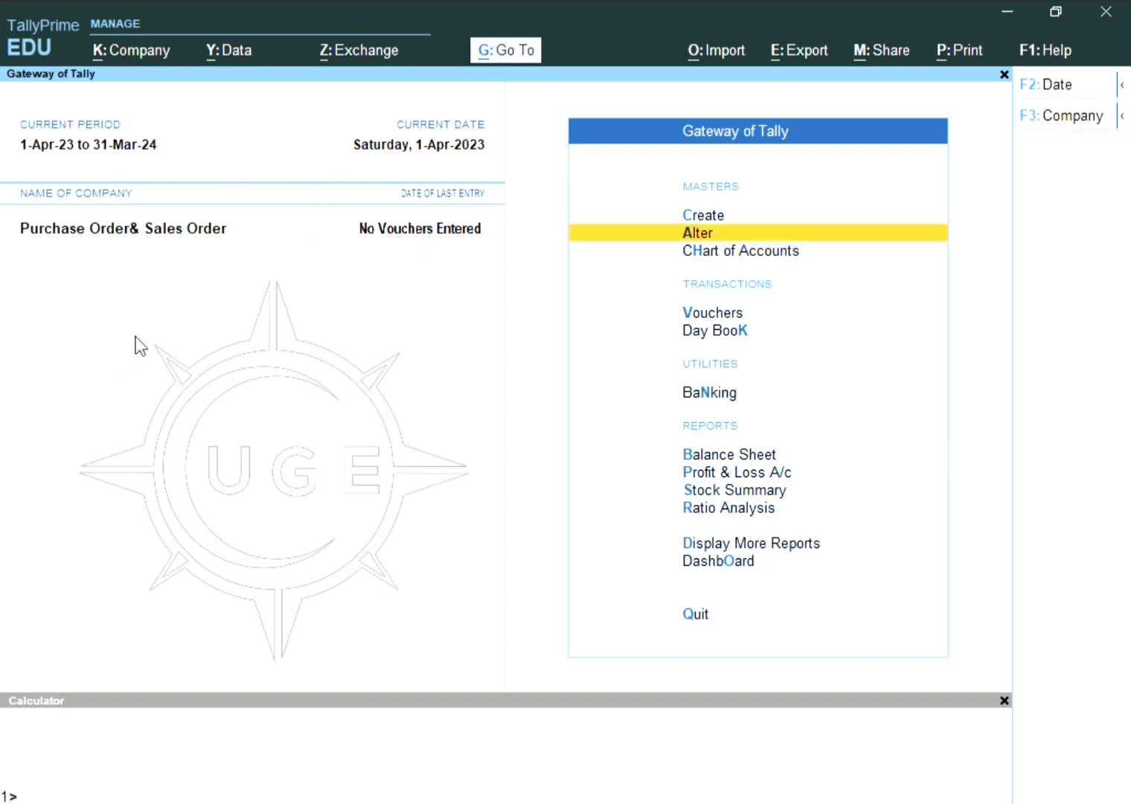
pyautogui.press('Down')
pyautogui.press('Down')
pyautogui.press('Down')
pyautogui.press('Up')
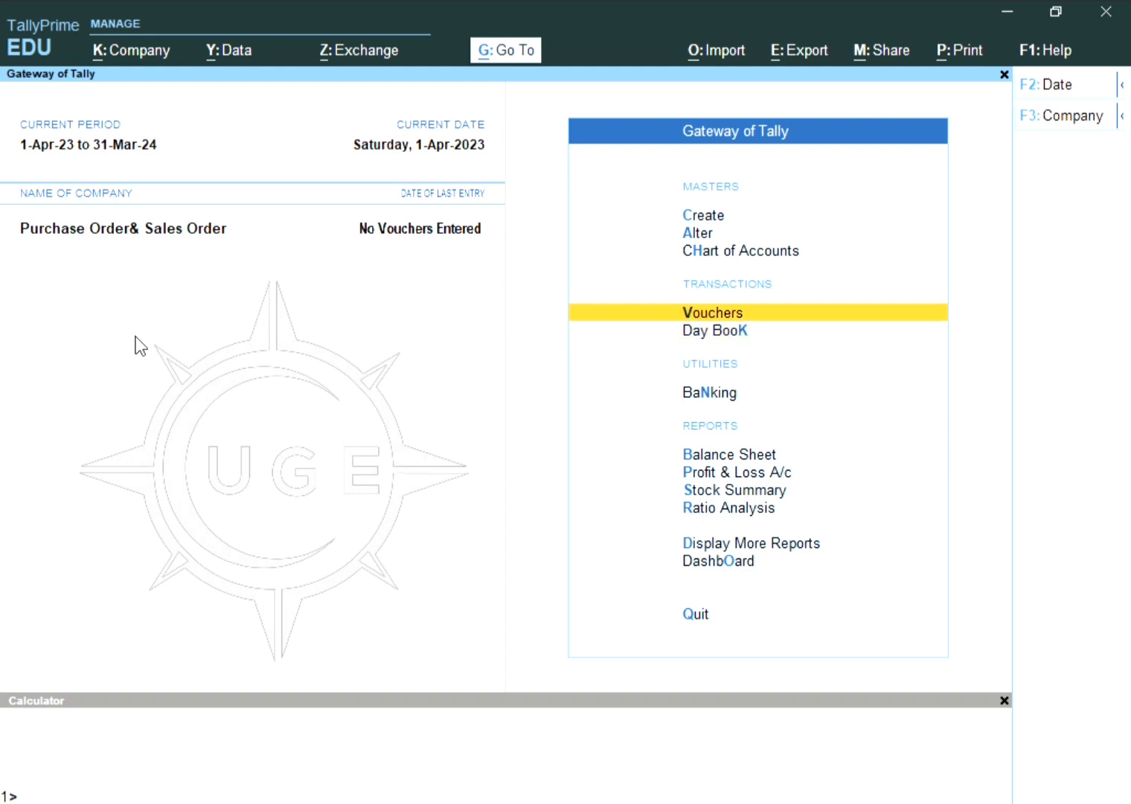
pyautogui.press('Return')
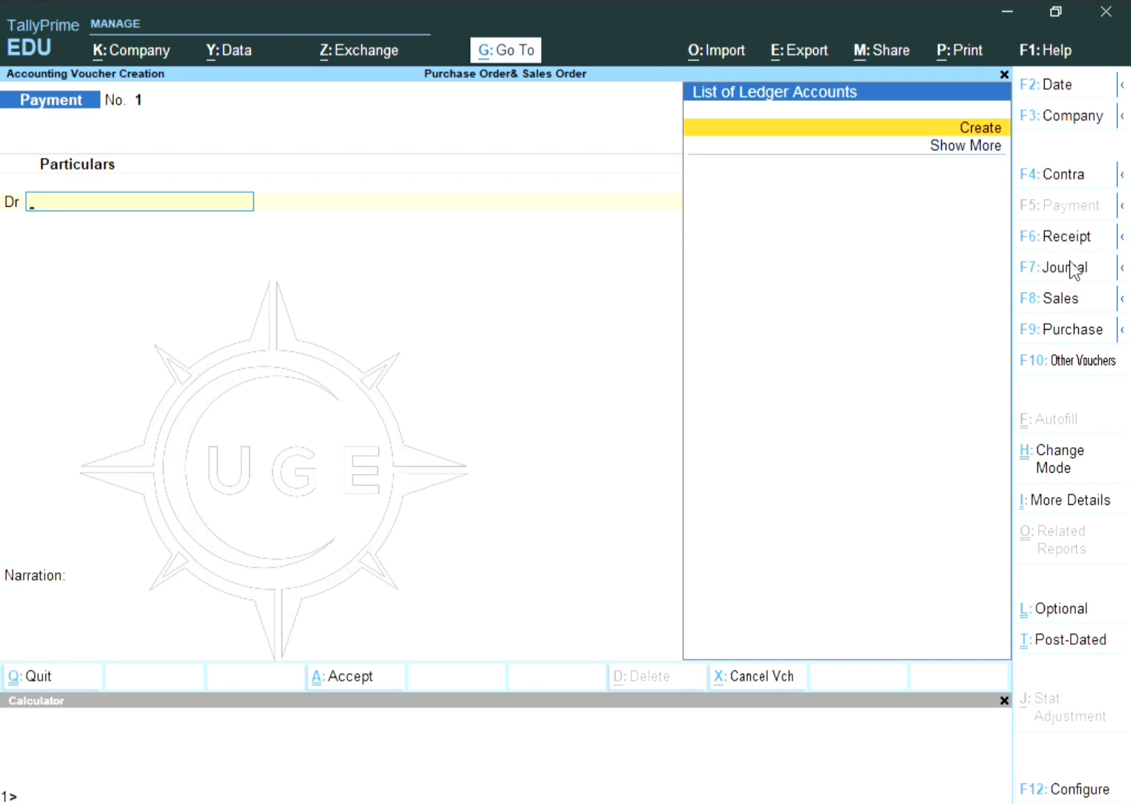
pyautogui.click(1124, 299)
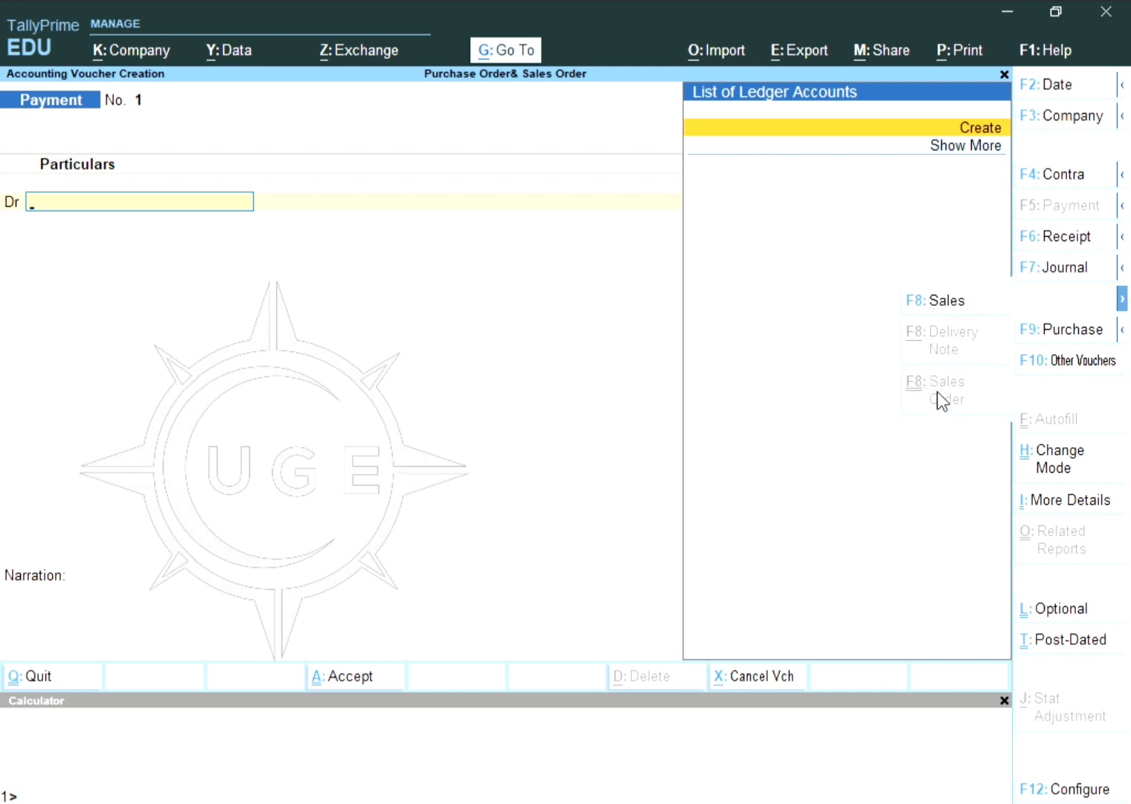
pyautogui.click(1123, 330)
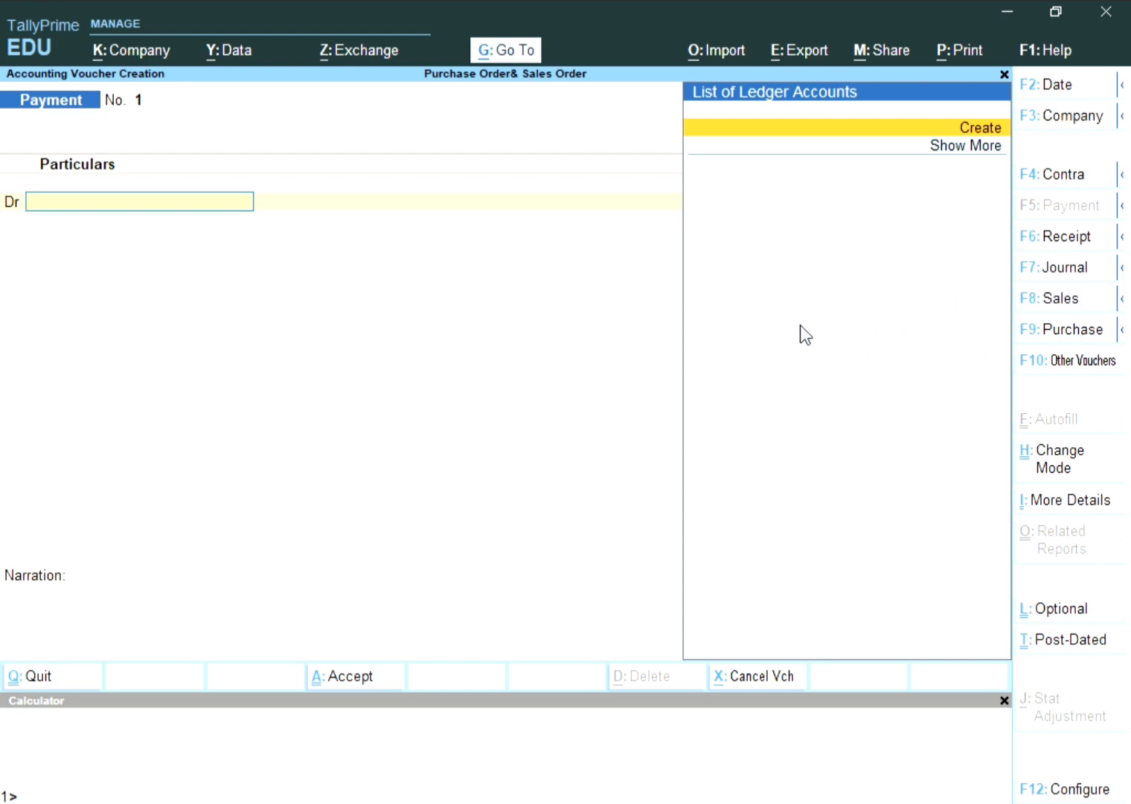
pyautogui.press('Escape')
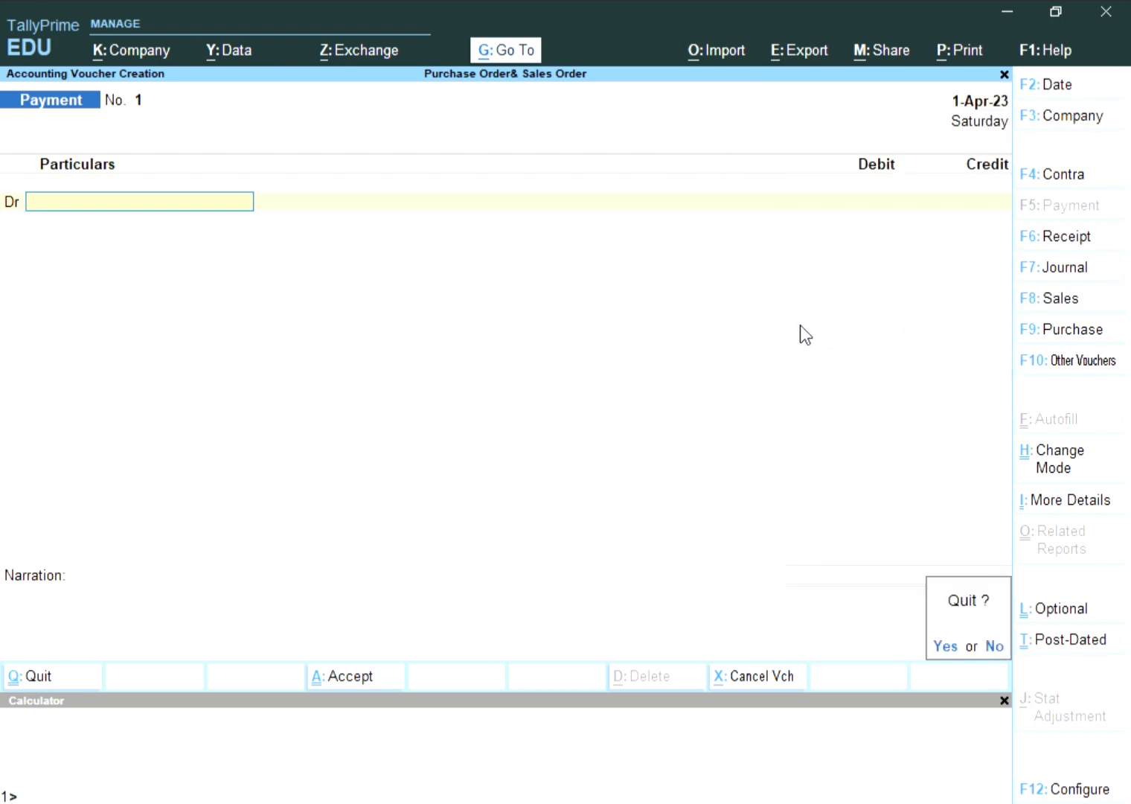
pyautogui.press('y')
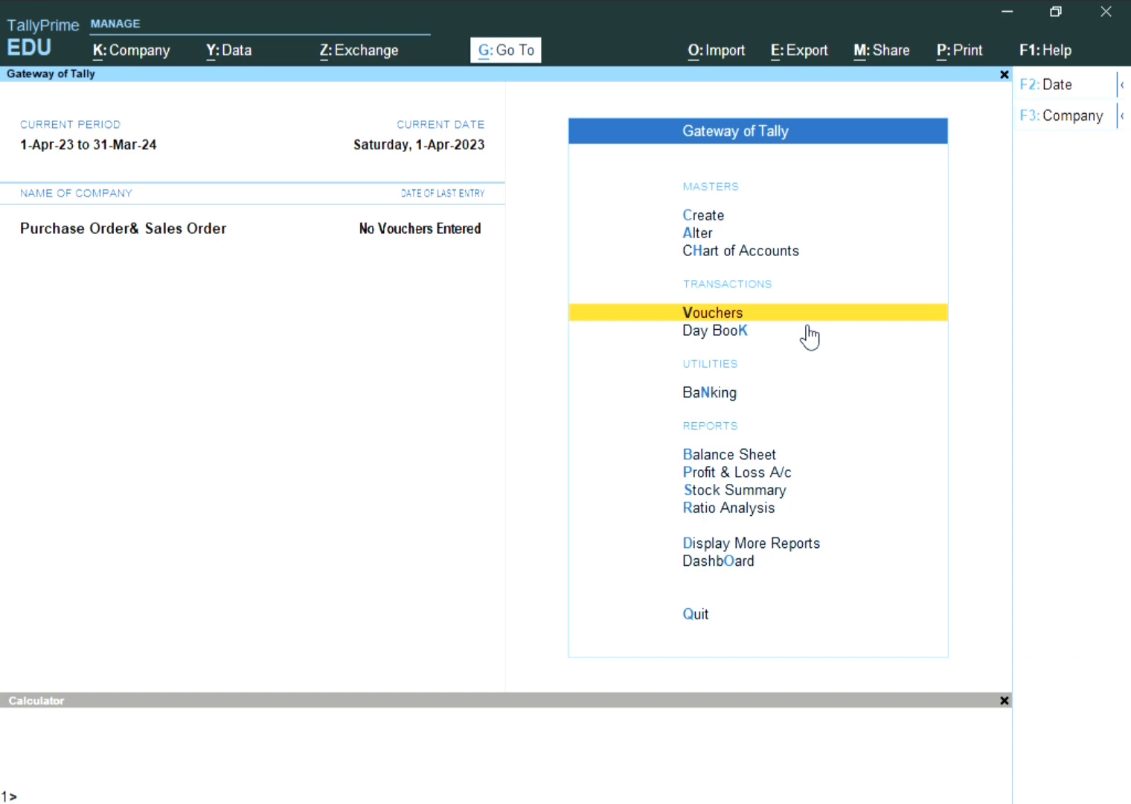
# Open the list of voucher types for master alteration.
pyautogui.press('Up')
pyautogui.press('Up')
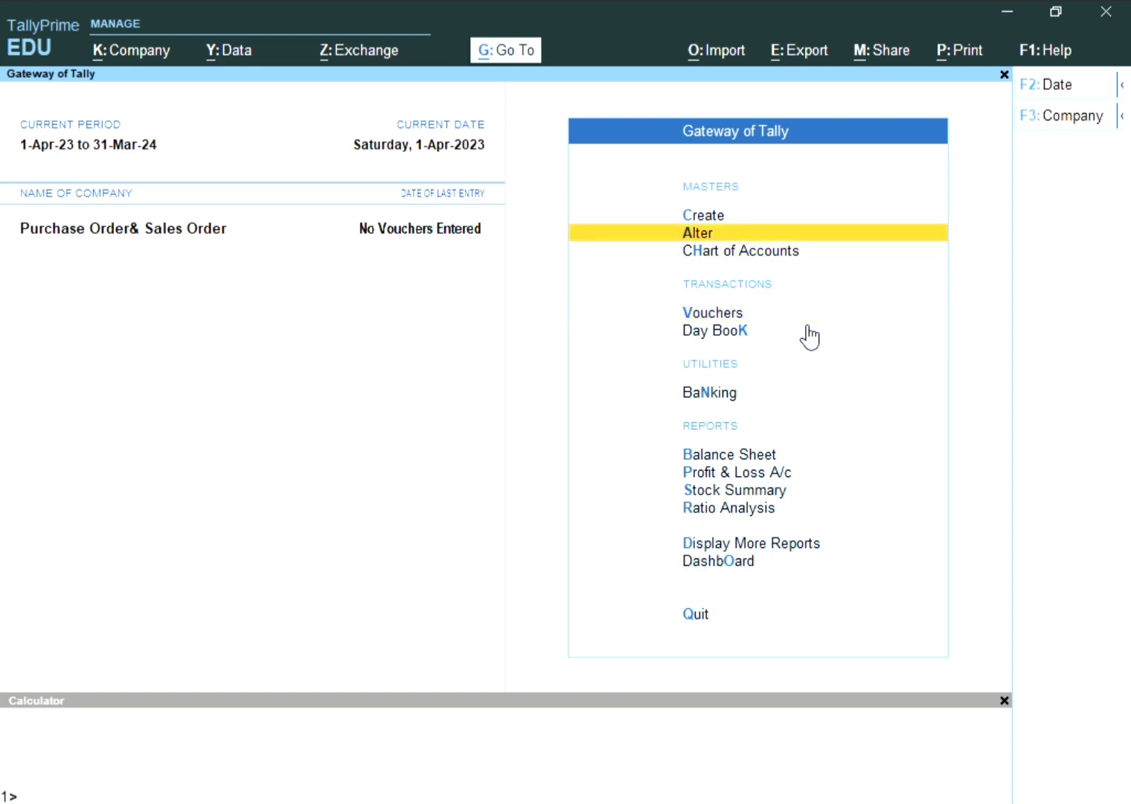
pyautogui.press('Return')
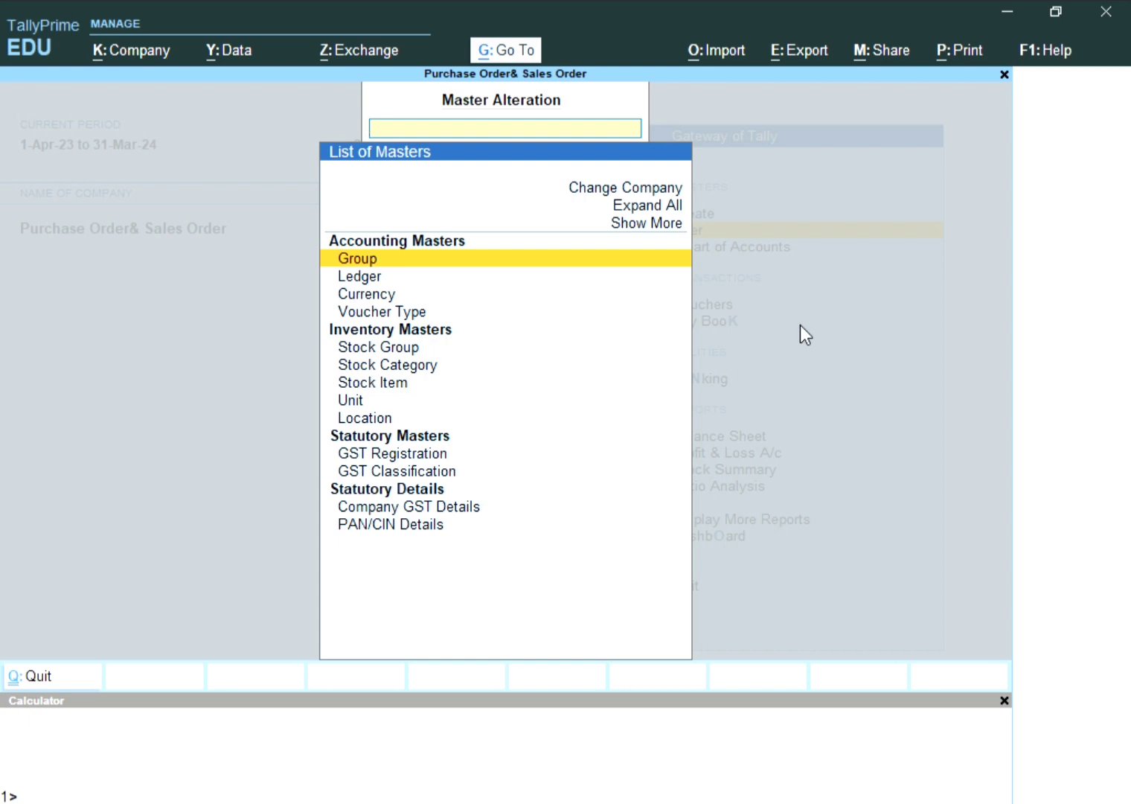
pyautogui.press('Down')
pyautogui.press('Down')
pyautogui.press('Down')
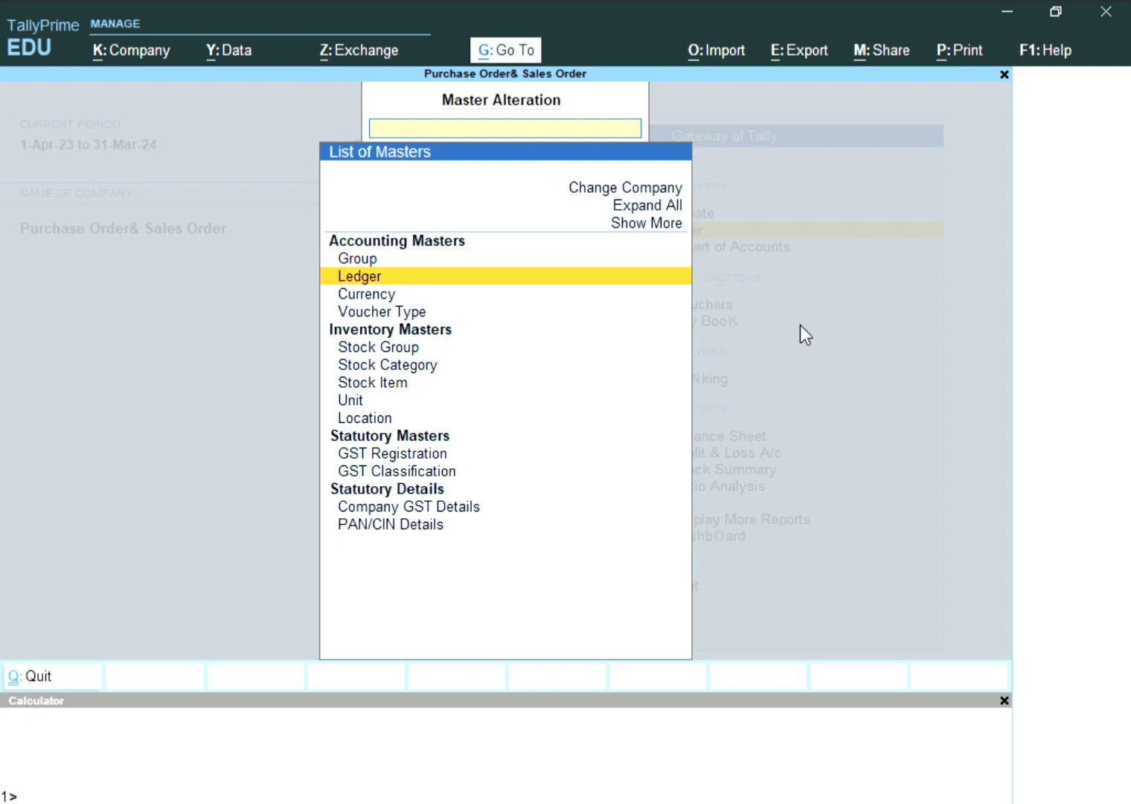
pyautogui.press('Return')
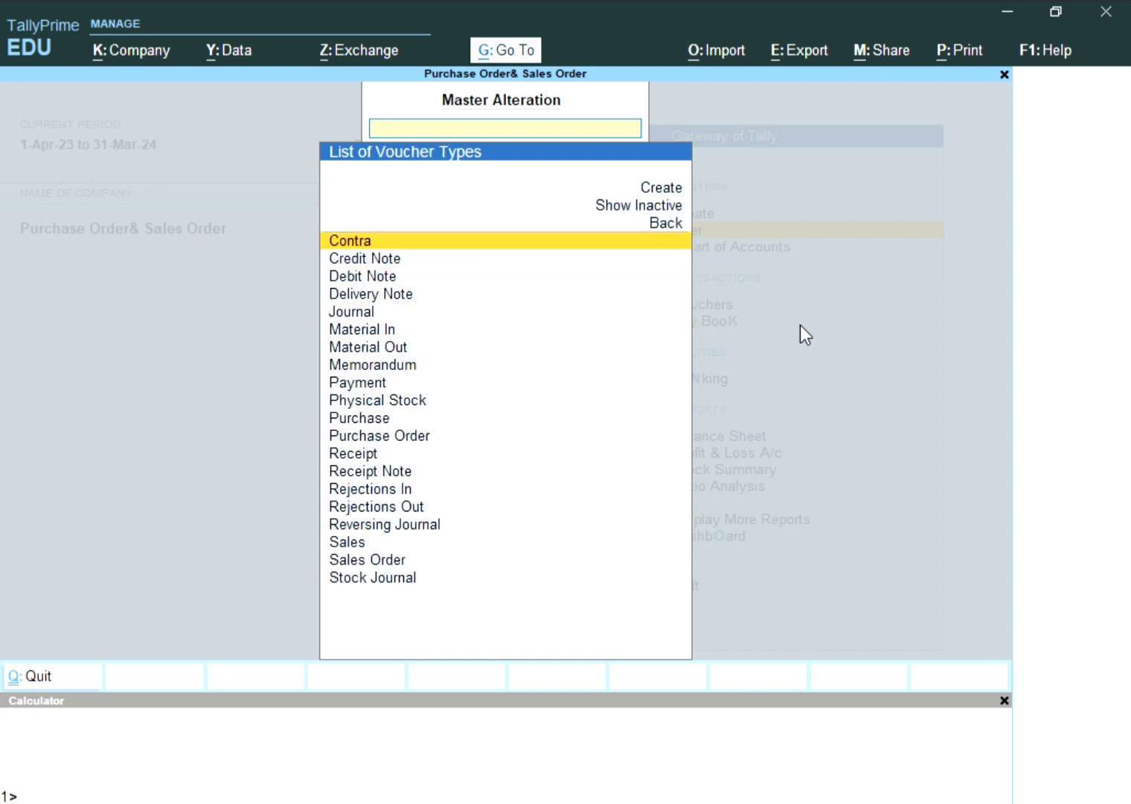
# Open the Purchase Order voucher type for alteration and set Activate this Voucher Type to Yes.
pyautogui.press('Down')
pyautogui.press('Down')
pyautogui.press('Down')
pyautogui.press('Down')
pyautogui.press('Down')
pyautogui.press('Down')
pyautogui.press('Down')
pyautogui.press('Down')
pyautogui.press('Down')
pyautogui.press('Down')
pyautogui.press('Down')
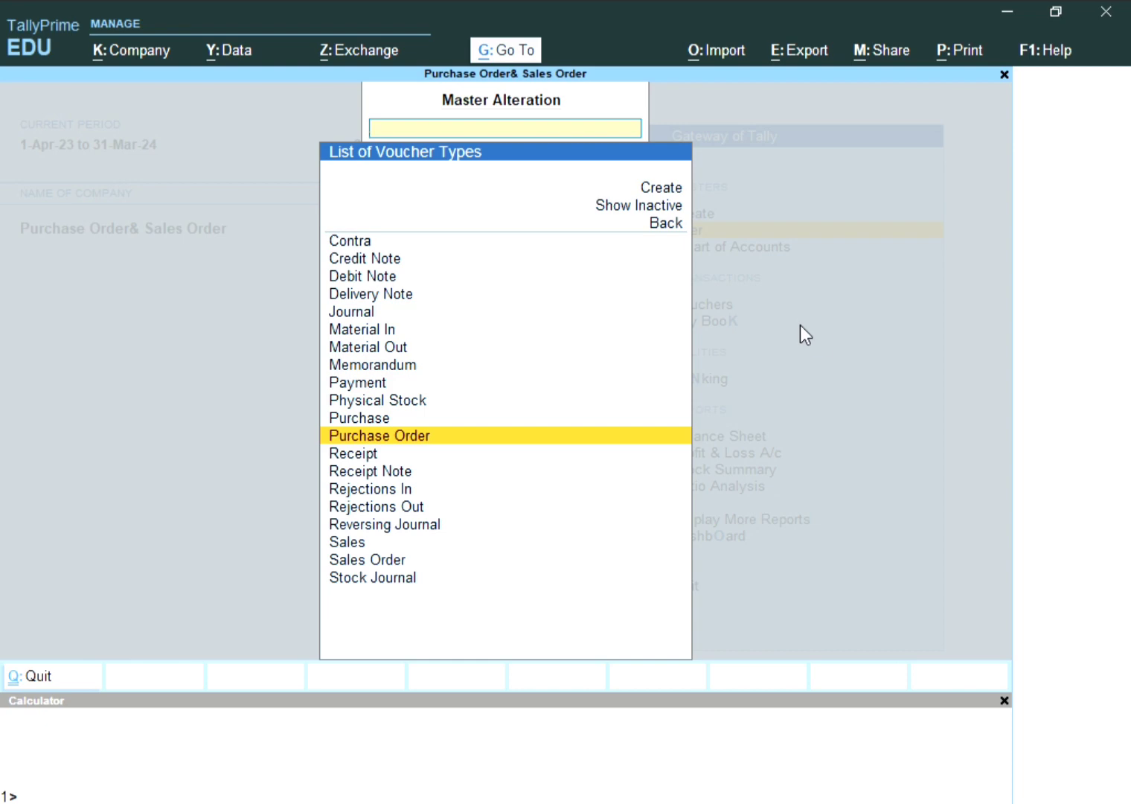
pyautogui.press('Return')
pyautogui.press('Return')
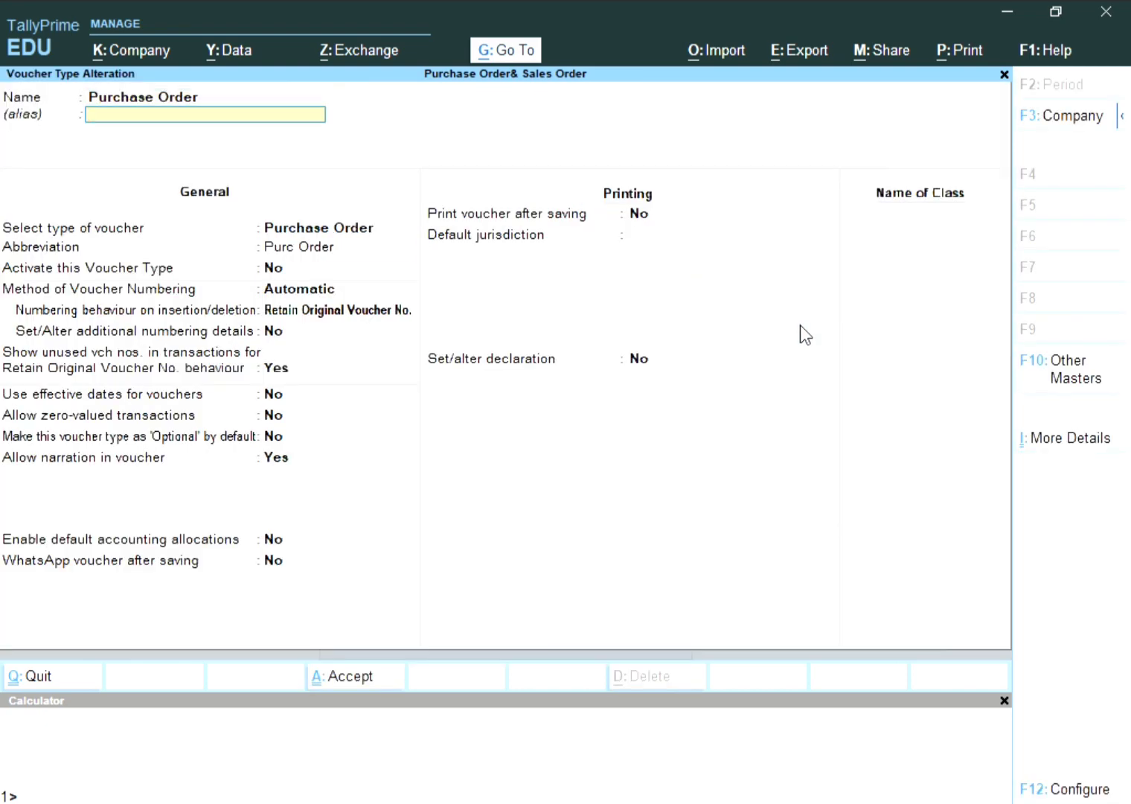
pyautogui.press('Return')
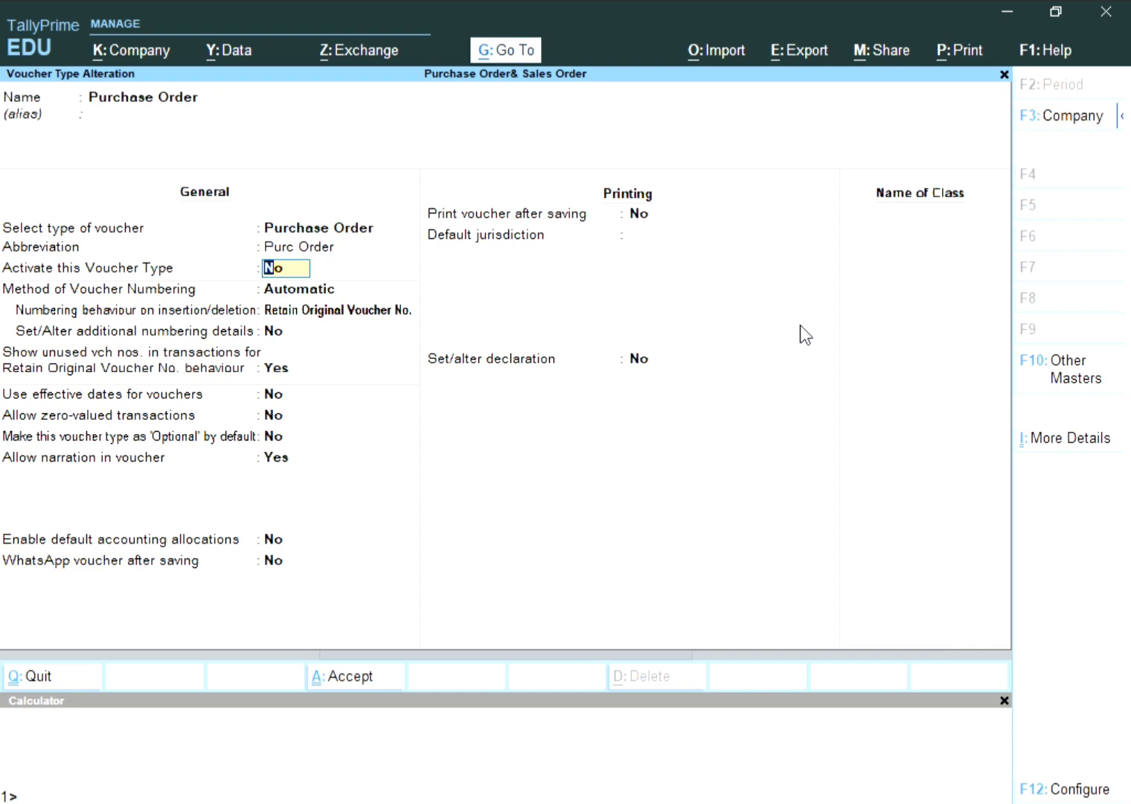
pyautogui.write('y')
pyautogui.press('Return')
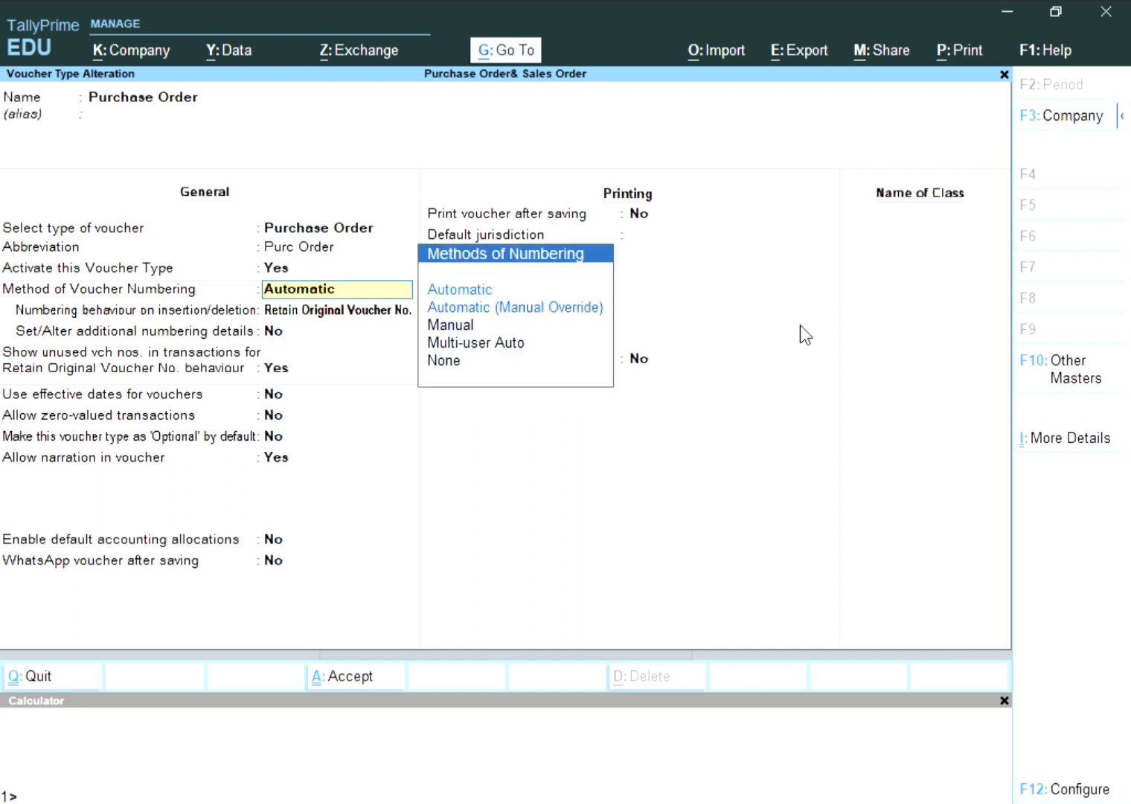
# Keep the remaining Purchase Order voucher type settings, including Automatic numbering, and save the alteration.
pyautogui.press('Return')
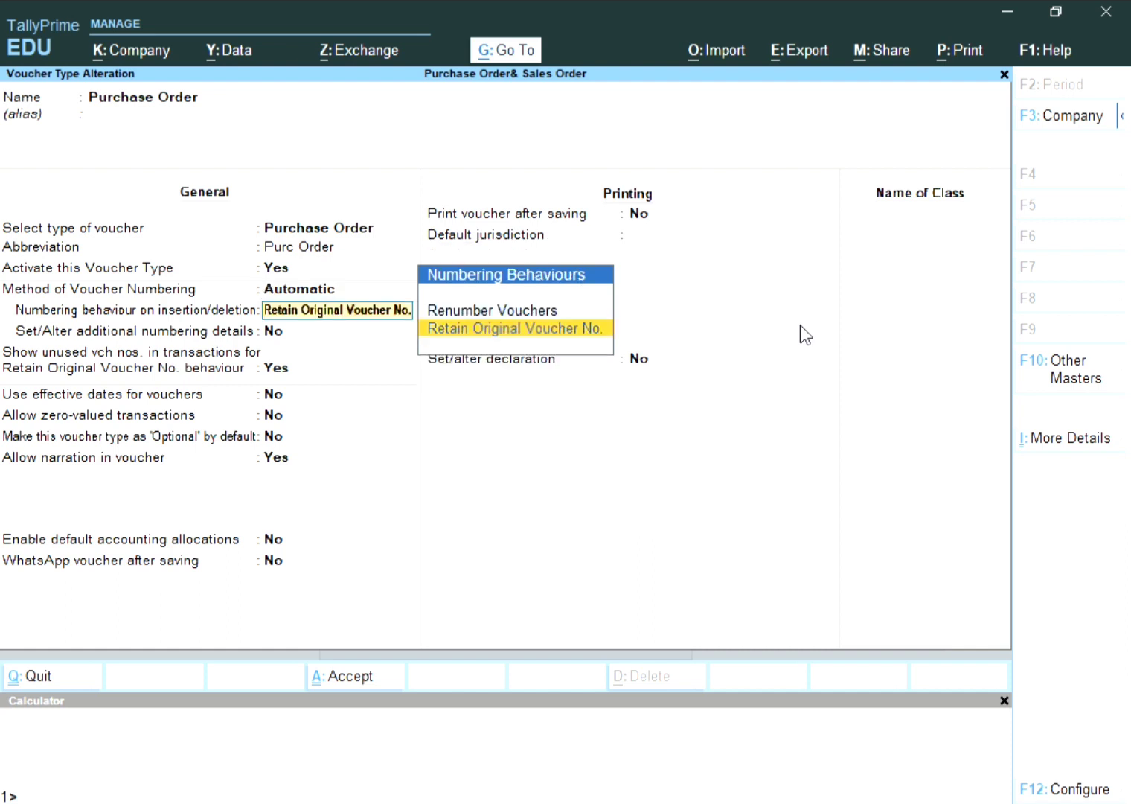
pyautogui.press('Return')
pyautogui.press('Return')
pyautogui.press('Return')
pyautogui.press('Return')
pyautogui.press('Return')
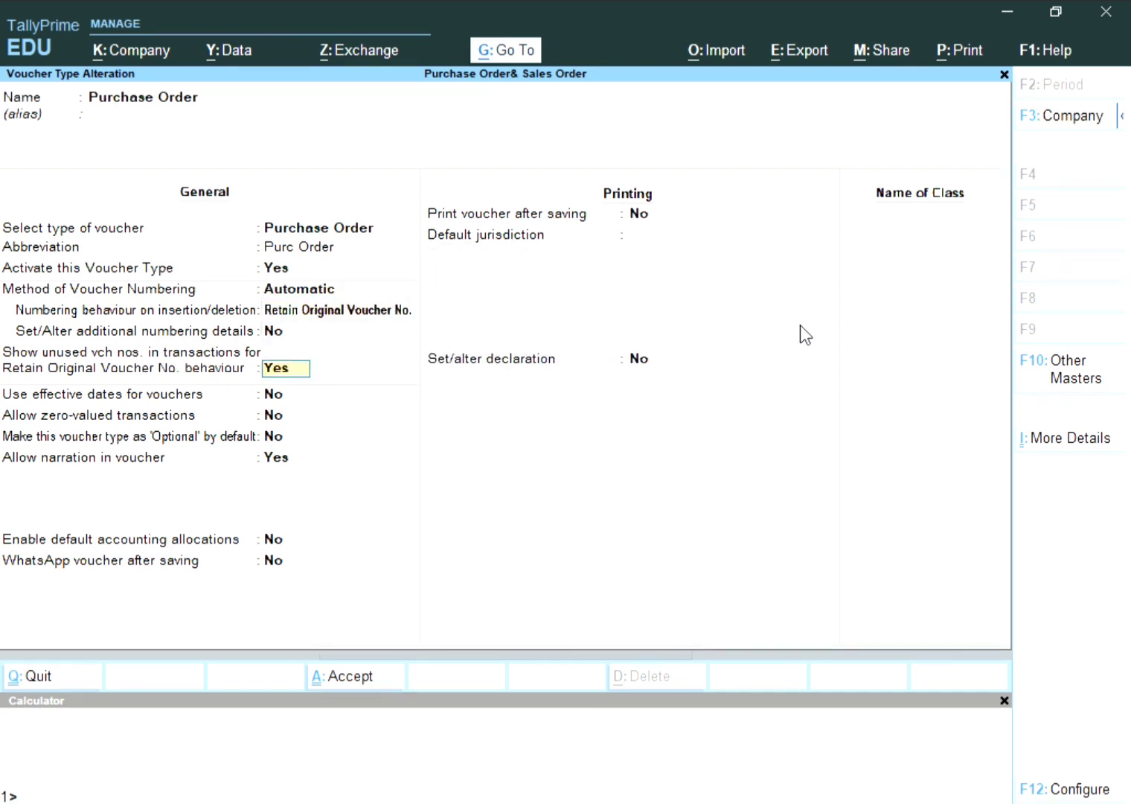
pyautogui.press('Return')
pyautogui.press('Return')
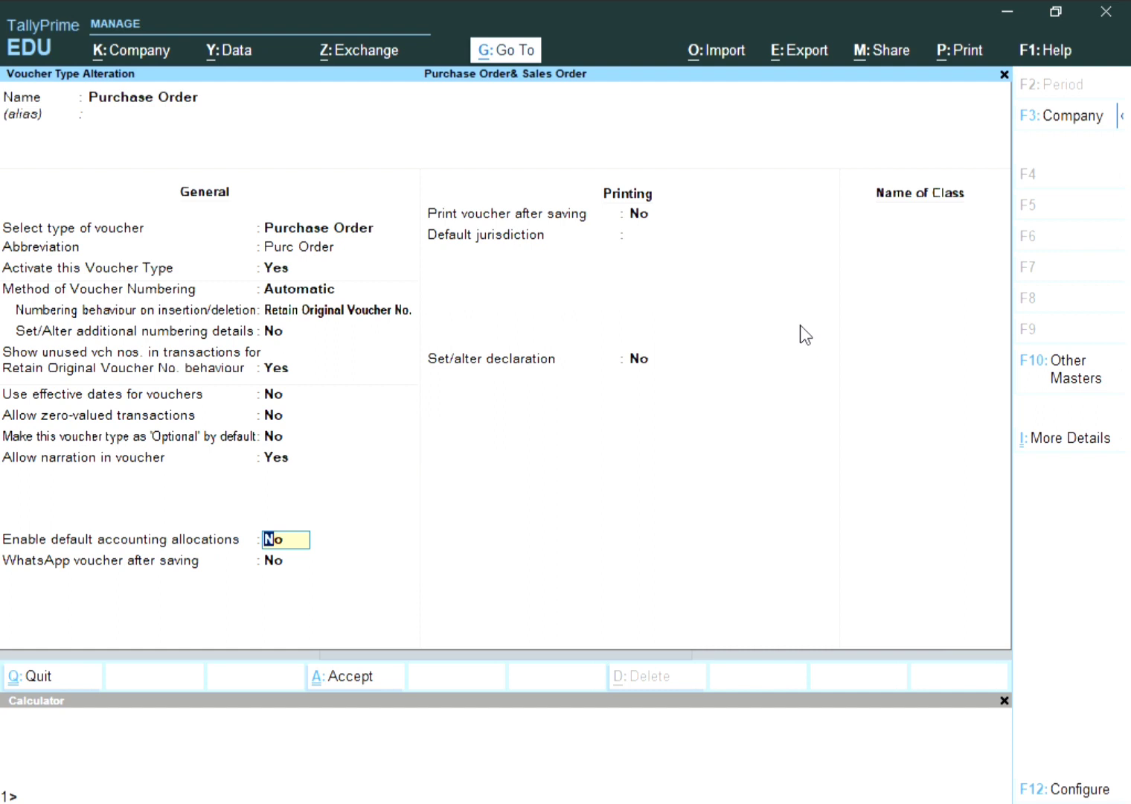
pyautogui.press('Return')
pyautogui.press('Return')
pyautogui.press('Return')
pyautogui.press('Return')
pyautogui.press('Return')
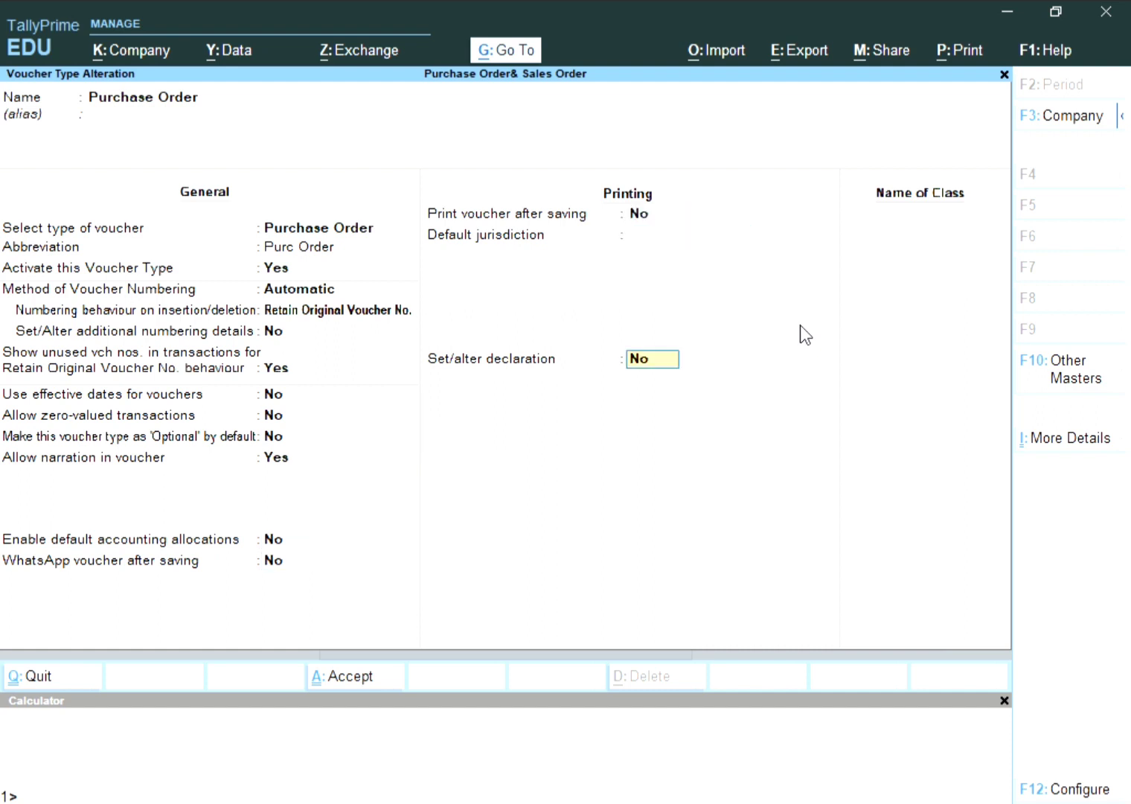
pyautogui.press('Return')
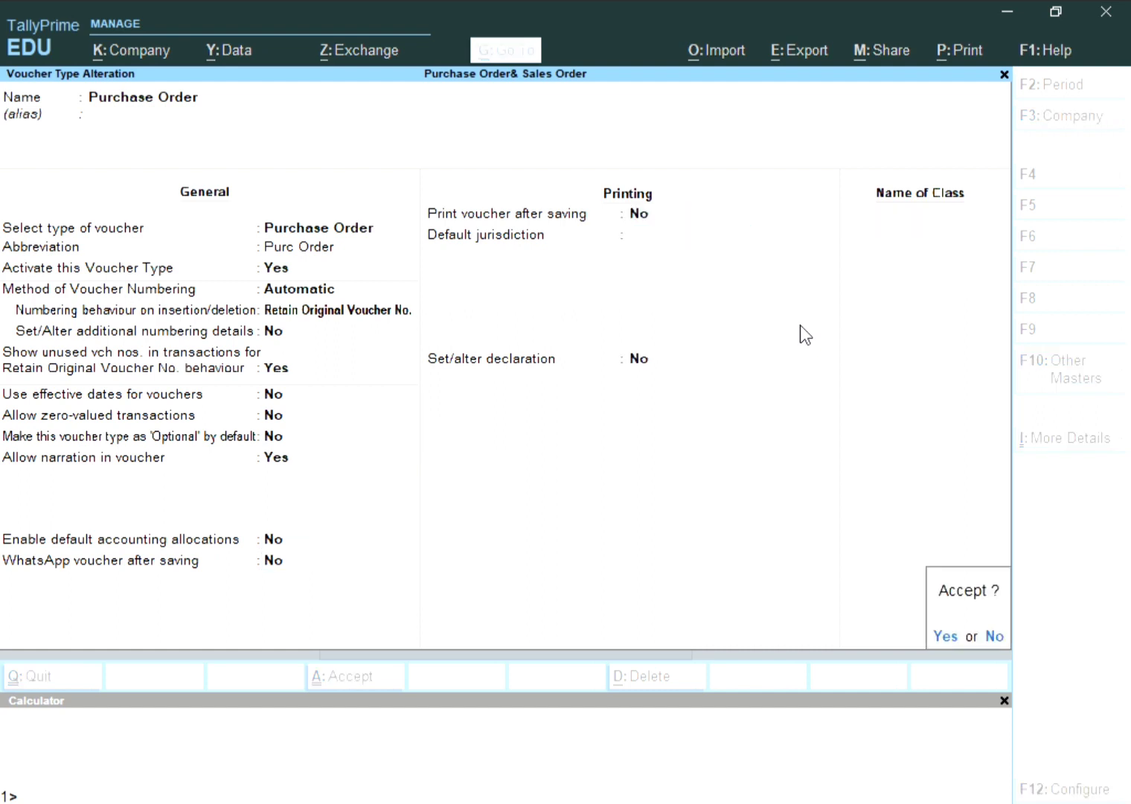
pyautogui.press('Return')
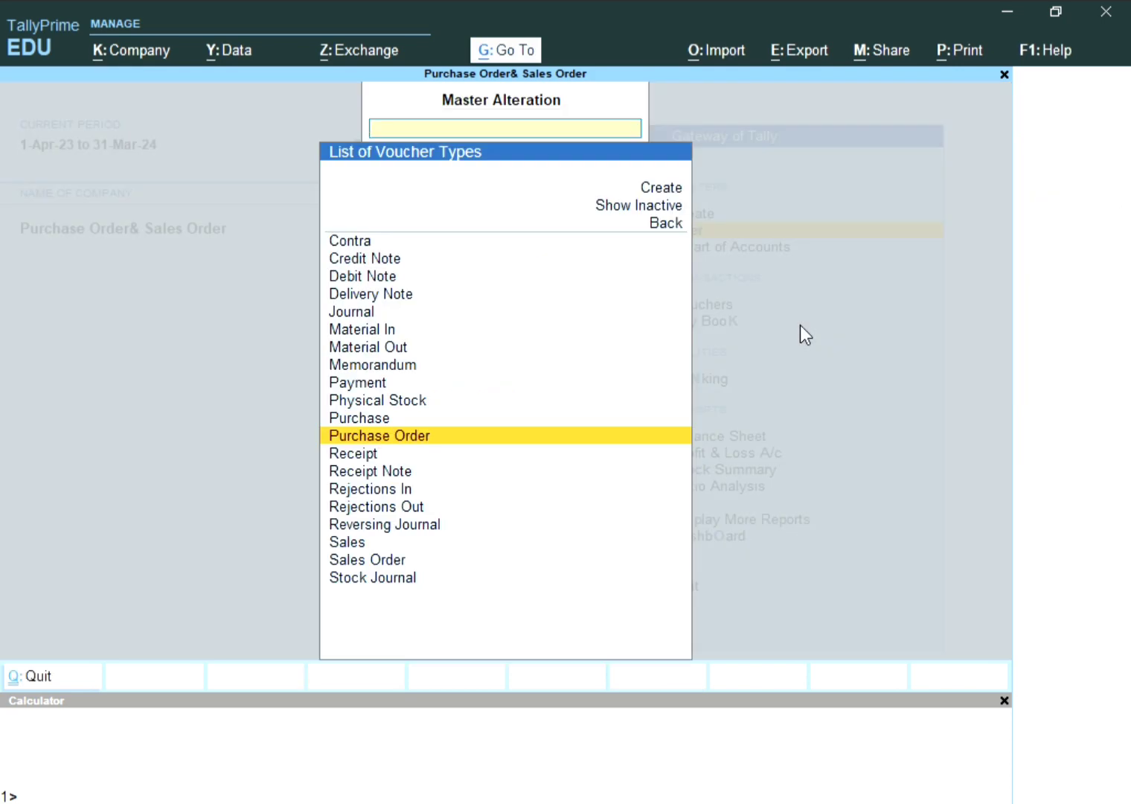
# Open the Sales Order voucher type for alteration and set Activate this Voucher Type to Yes.
pyautogui.press('Down')
pyautogui.press('Down')
pyautogui.press('Down')
pyautogui.press('Down')
pyautogui.press('Down')
pyautogui.press('Down')
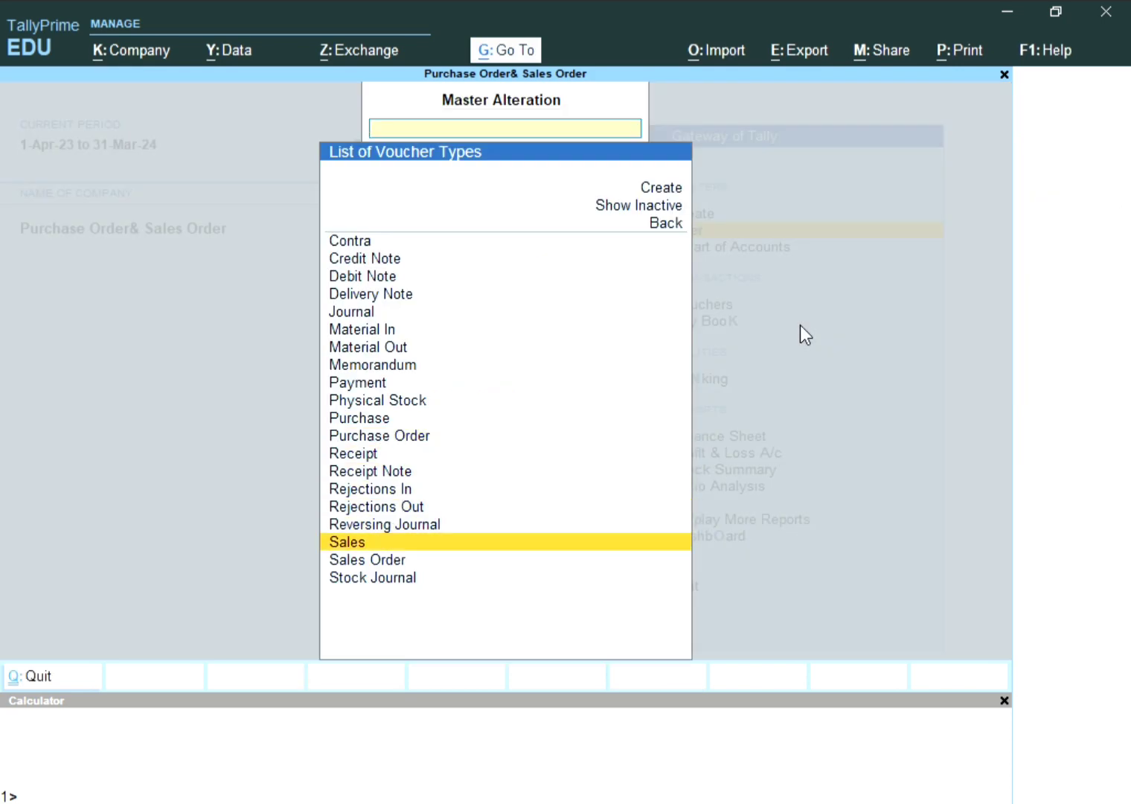
pyautogui.press('Down')
pyautogui.press('Return')
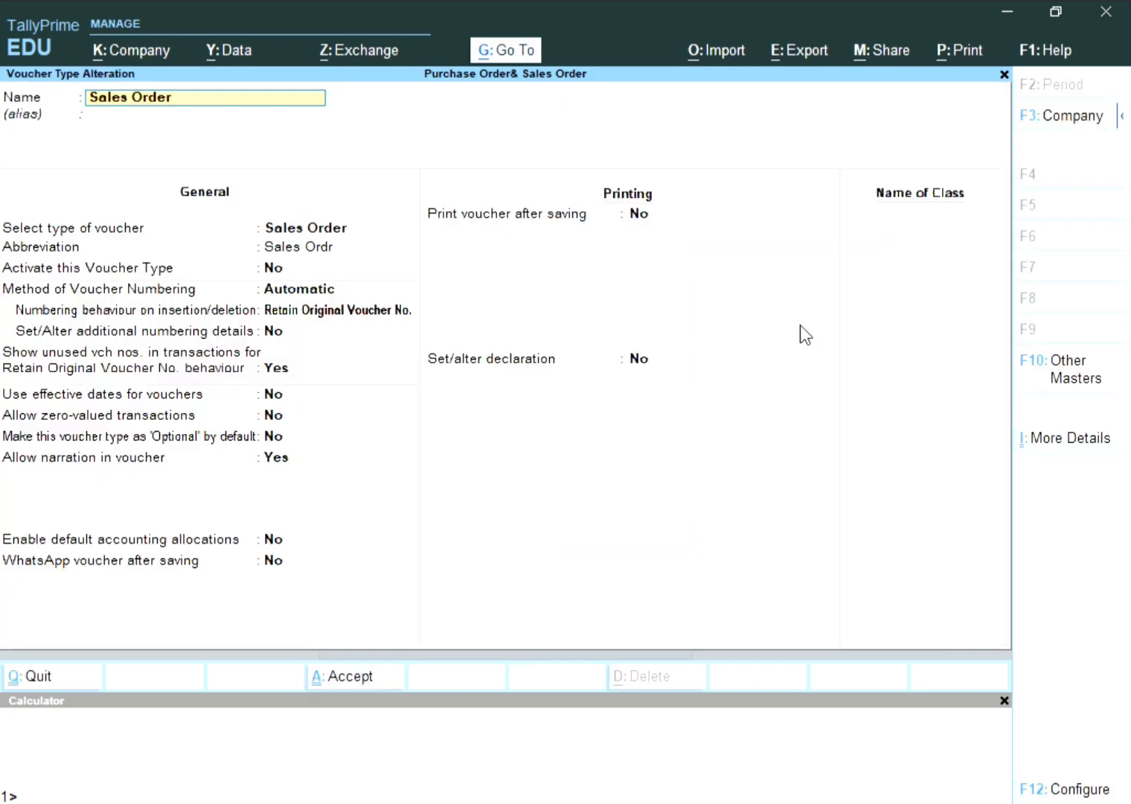
pyautogui.press('Return')
pyautogui.press('Return')
pyautogui.press('Return')
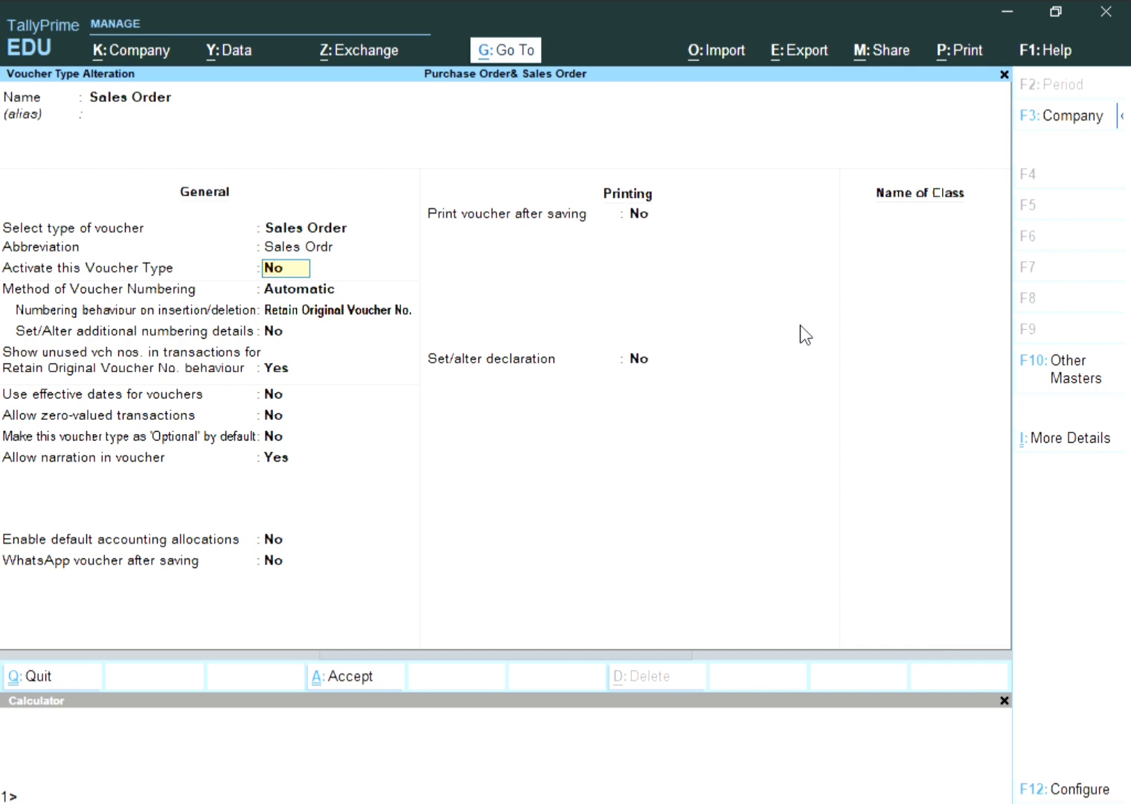
pyautogui.write('y')
pyautogui.press('Return')
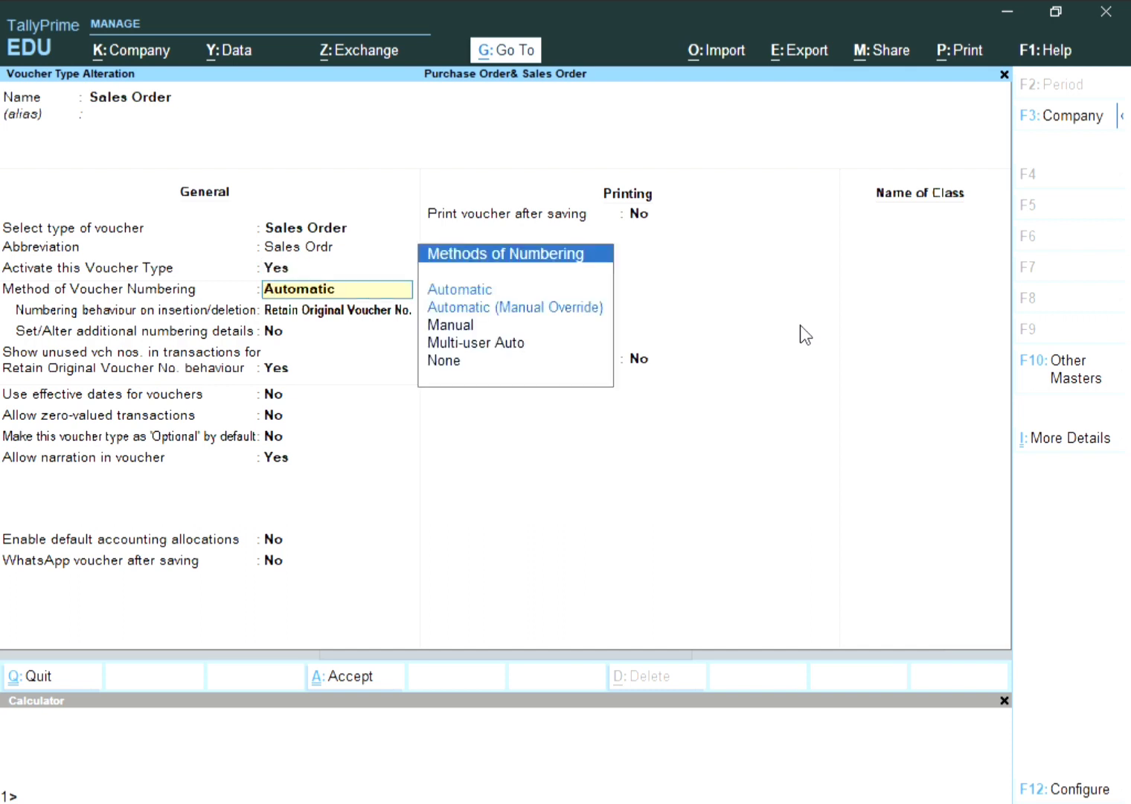
# Keep the remaining Sales Order voucher type settings, save the alteration, and return to the Gateway of Tally.
pyautogui.press('Return')
pyautogui.press('Return')
pyautogui.press('Return')
pyautogui.press('Return')
pyautogui.press('Return')
pyautogui.press('Return')
pyautogui.press('Return')
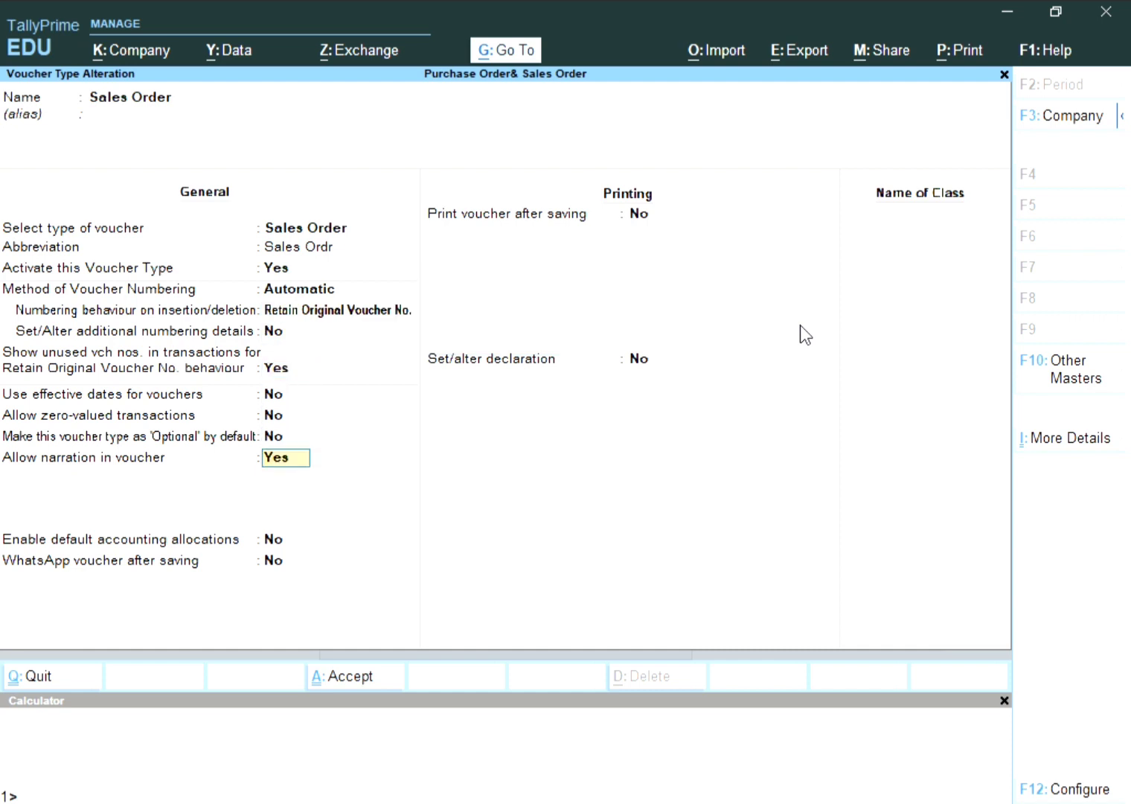
pyautogui.press('Return')
pyautogui.press('Return')
pyautogui.press('Return')
pyautogui.press('Return')
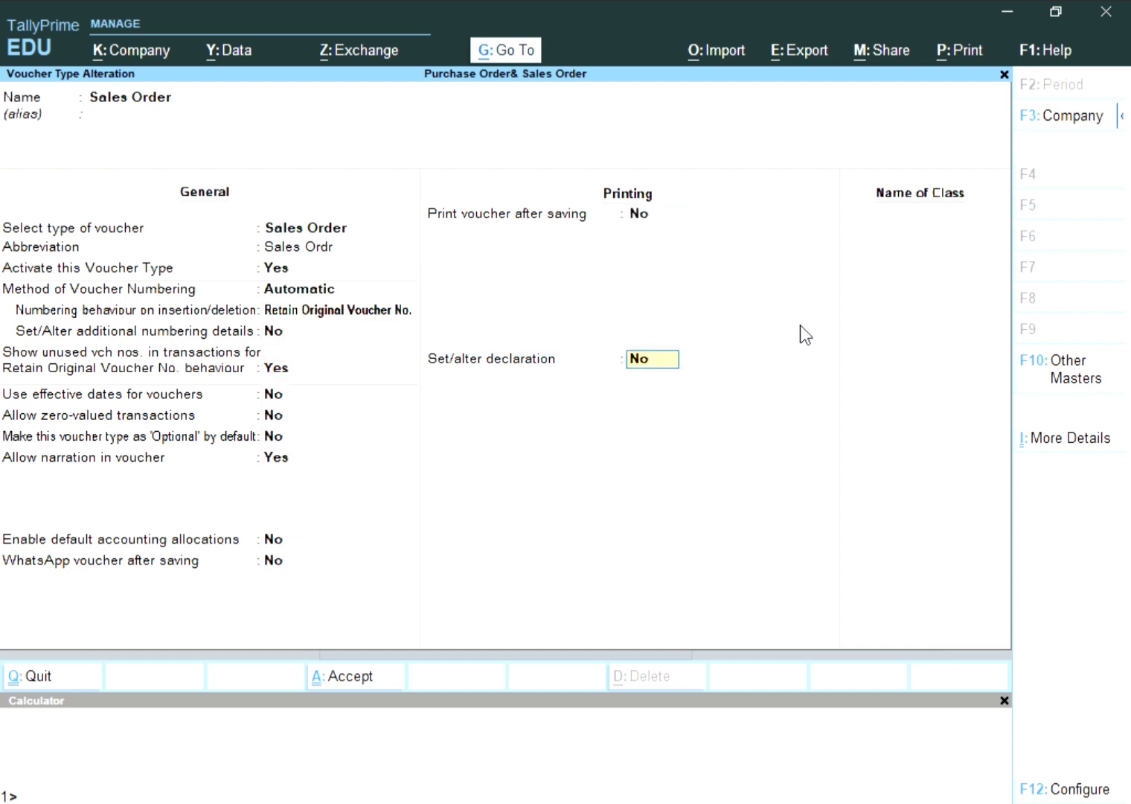
pyautogui.press('Return')
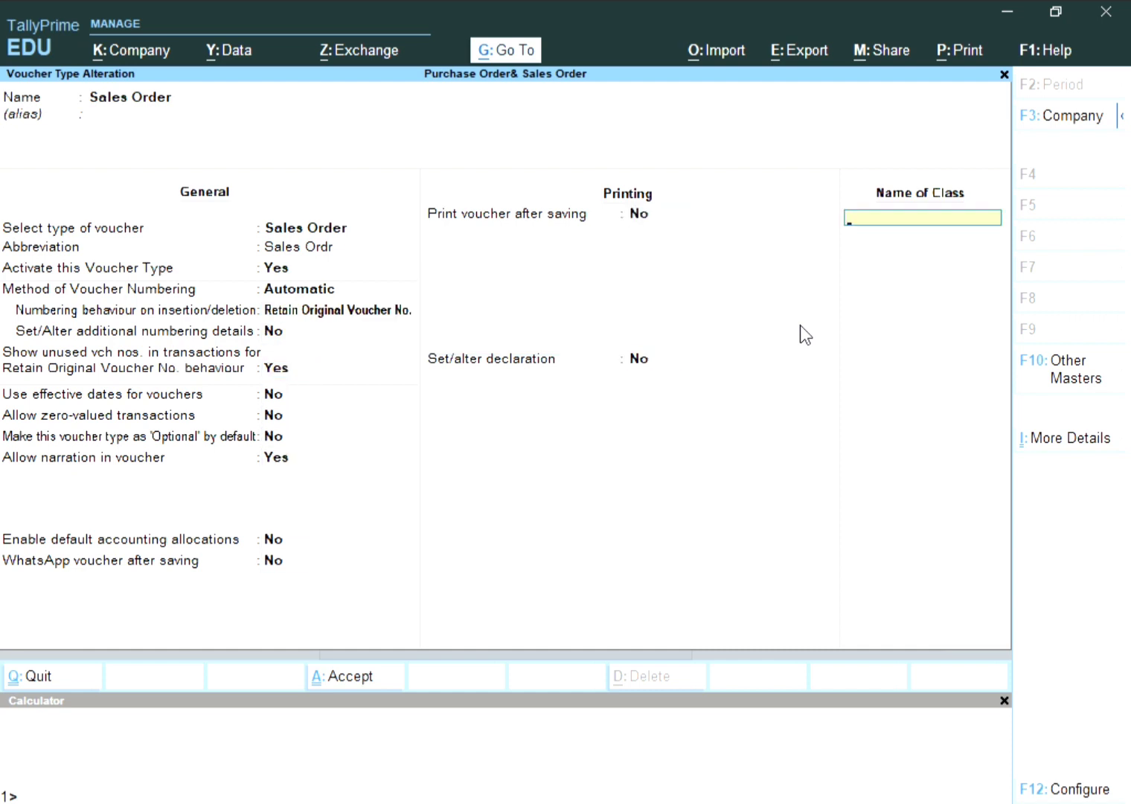
pyautogui.press('Return')
pyautogui.press('Return')
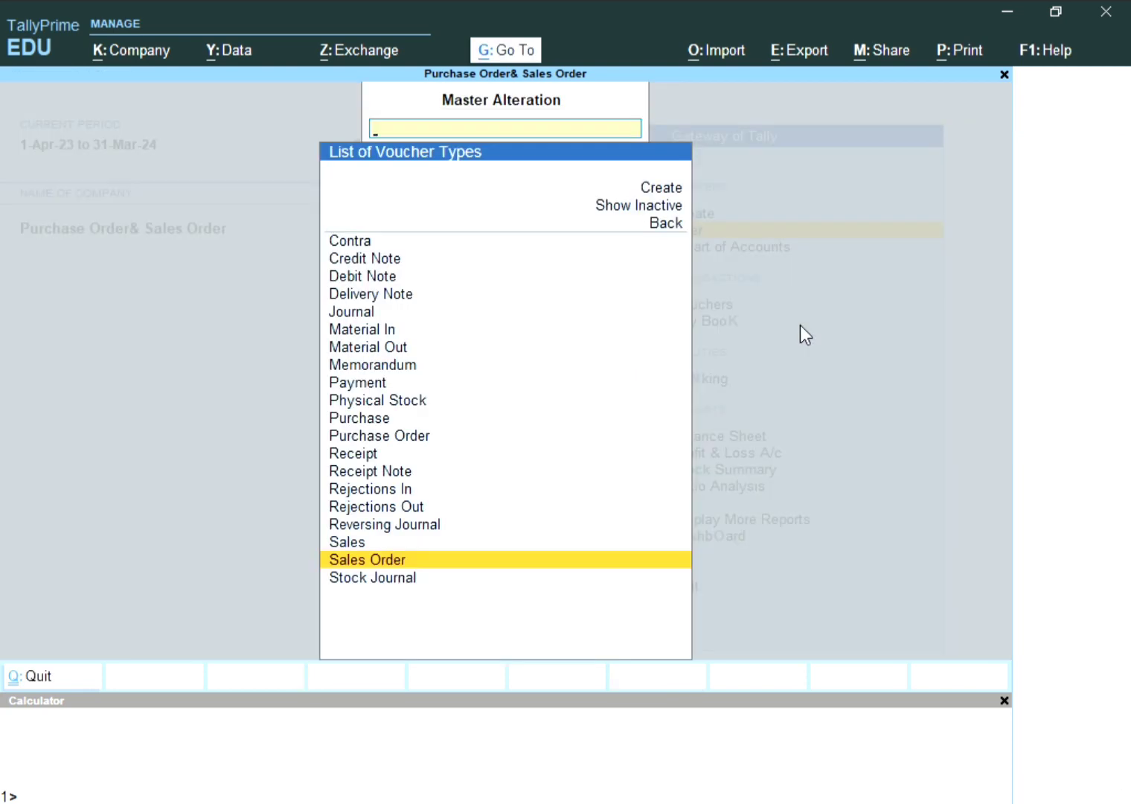
pyautogui.press('Escape')
pyautogui.press('Escape')
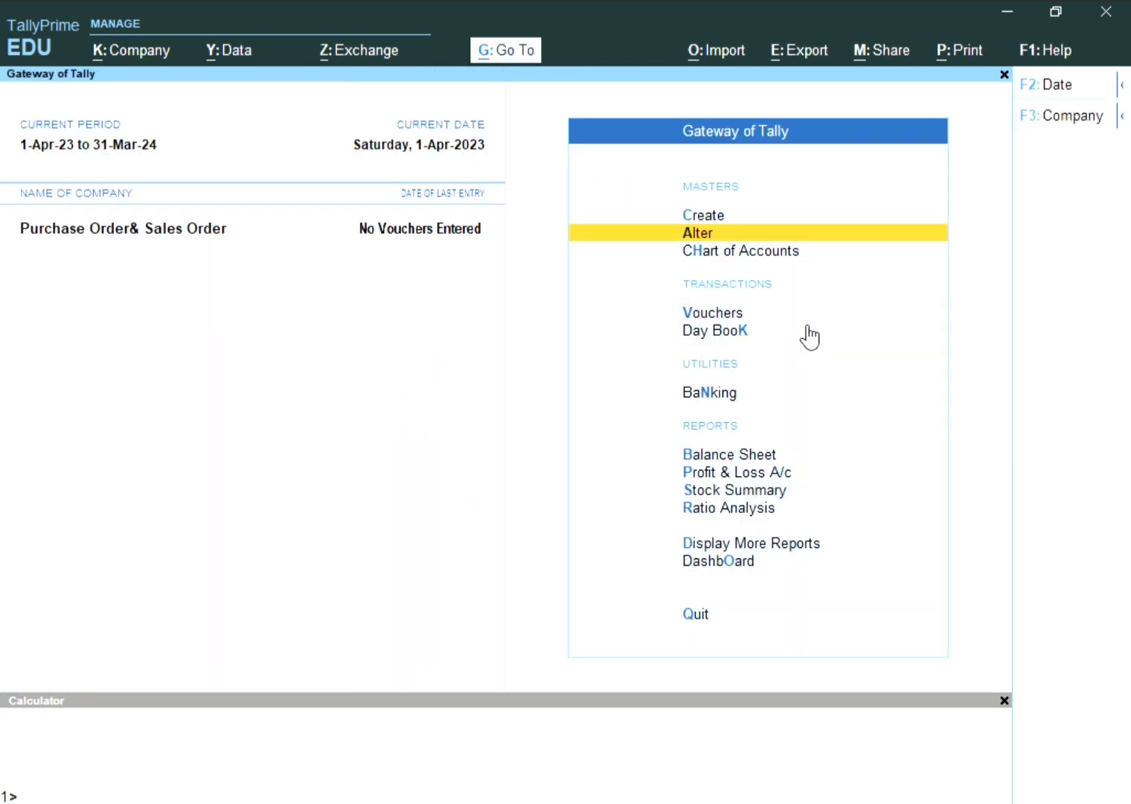
# Start a new Purchase Order voucher from voucher entry and display the available sales voucher variants.
pyautogui.press('Down')
pyautogui.press('Down')
pyautogui.press('Down')
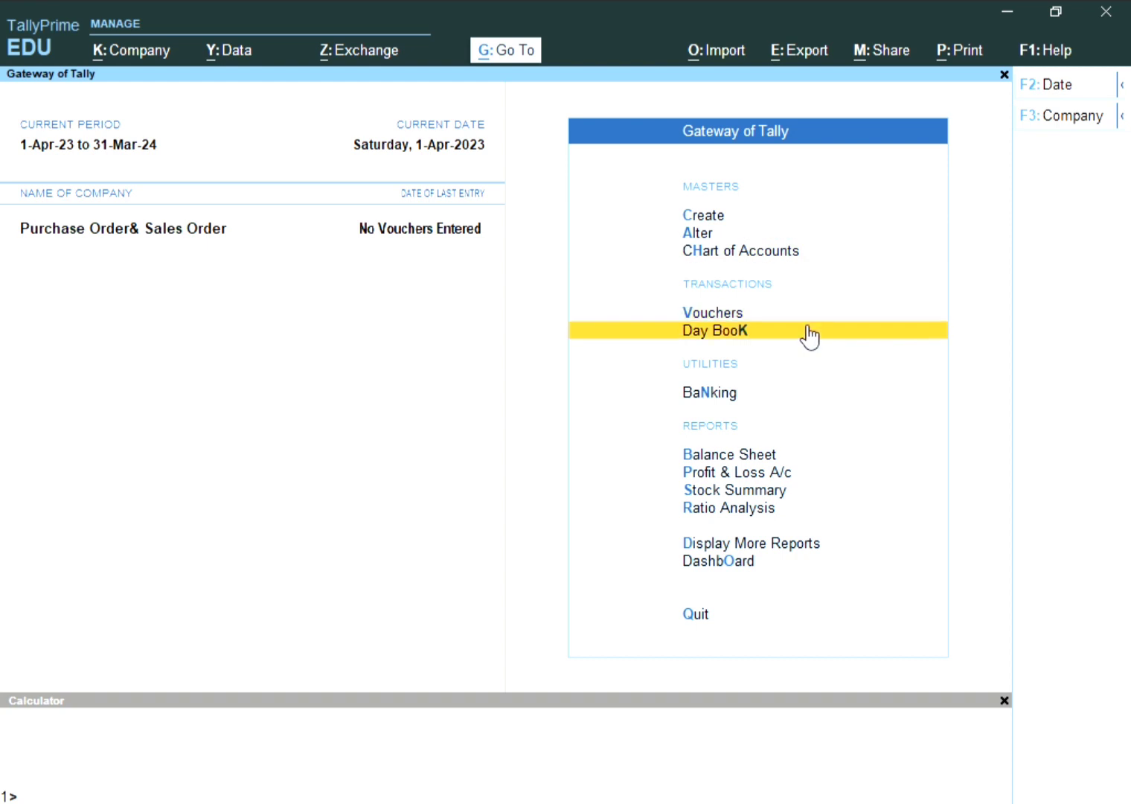
pyautogui.press('Up')
pyautogui.press('Return')
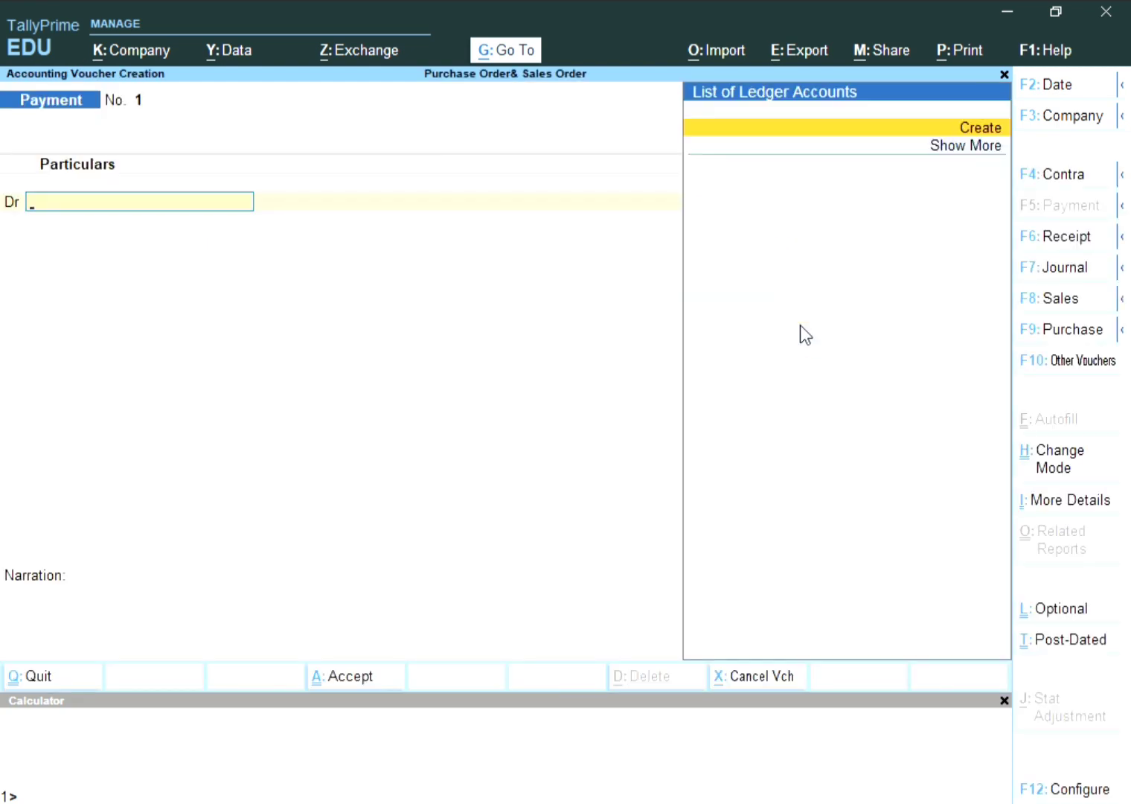
pyautogui.click(1122, 330)
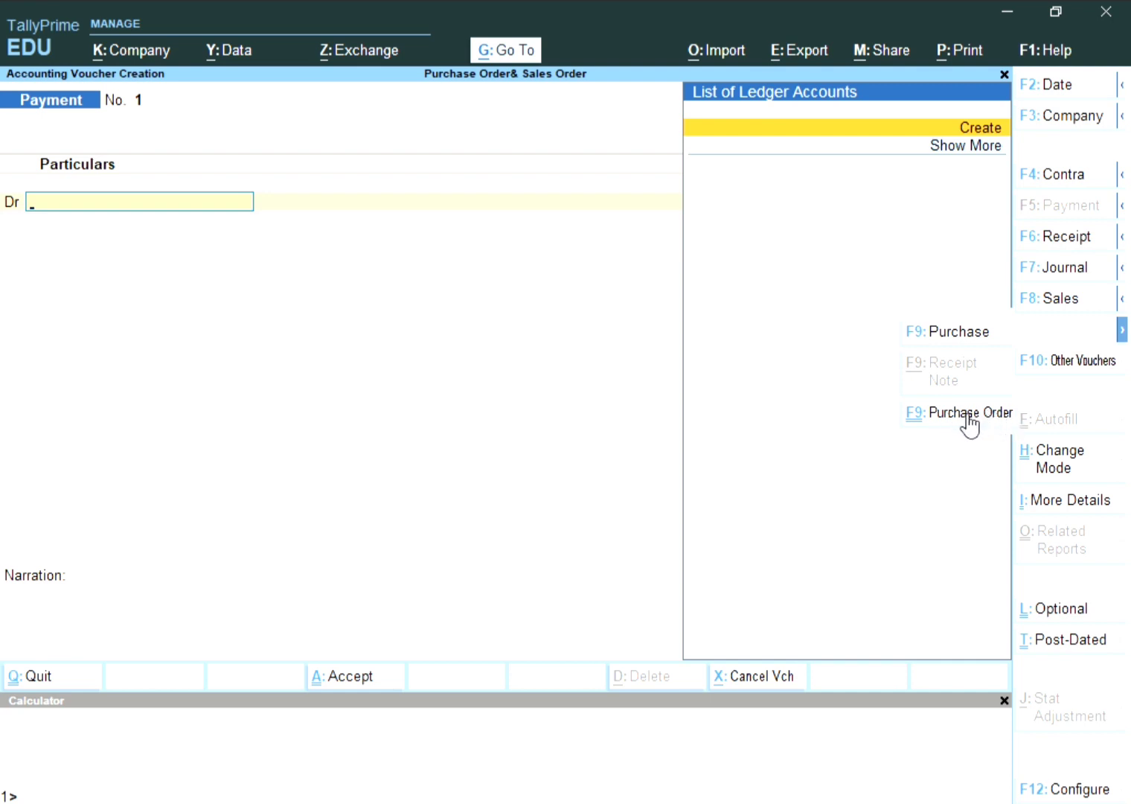
pyautogui.click(912, 426)
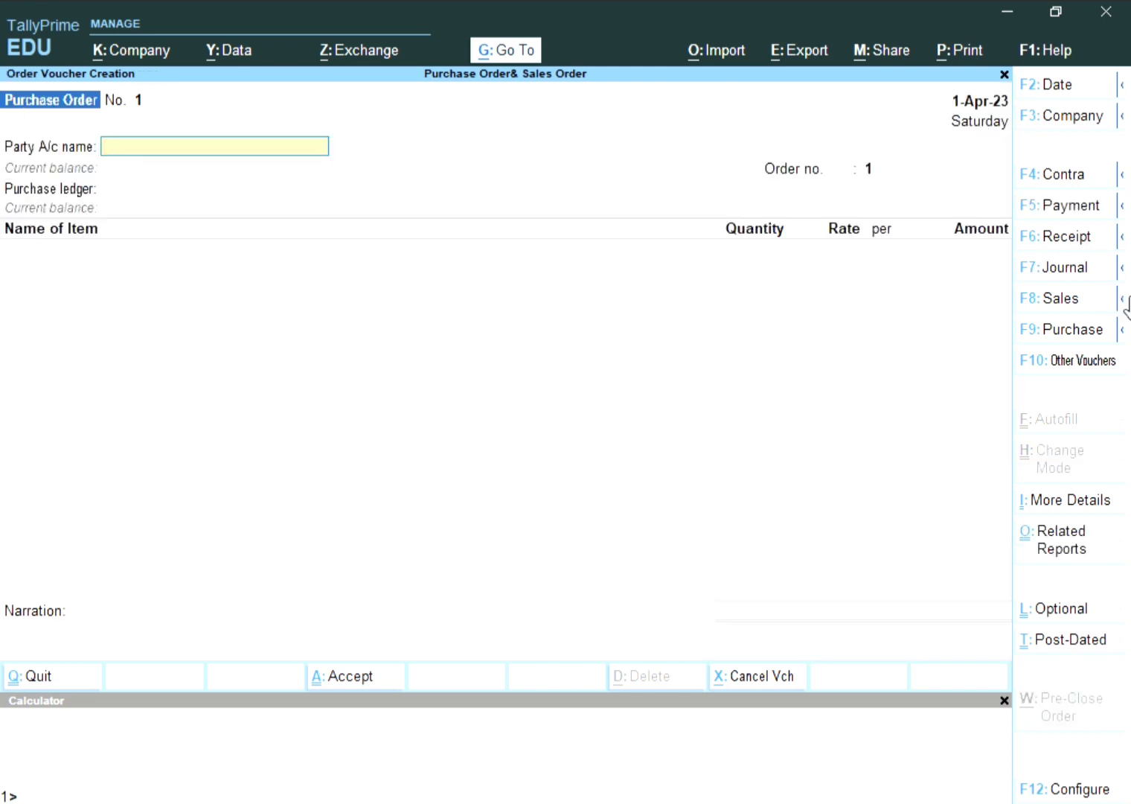
pyautogui.click(1123, 301)
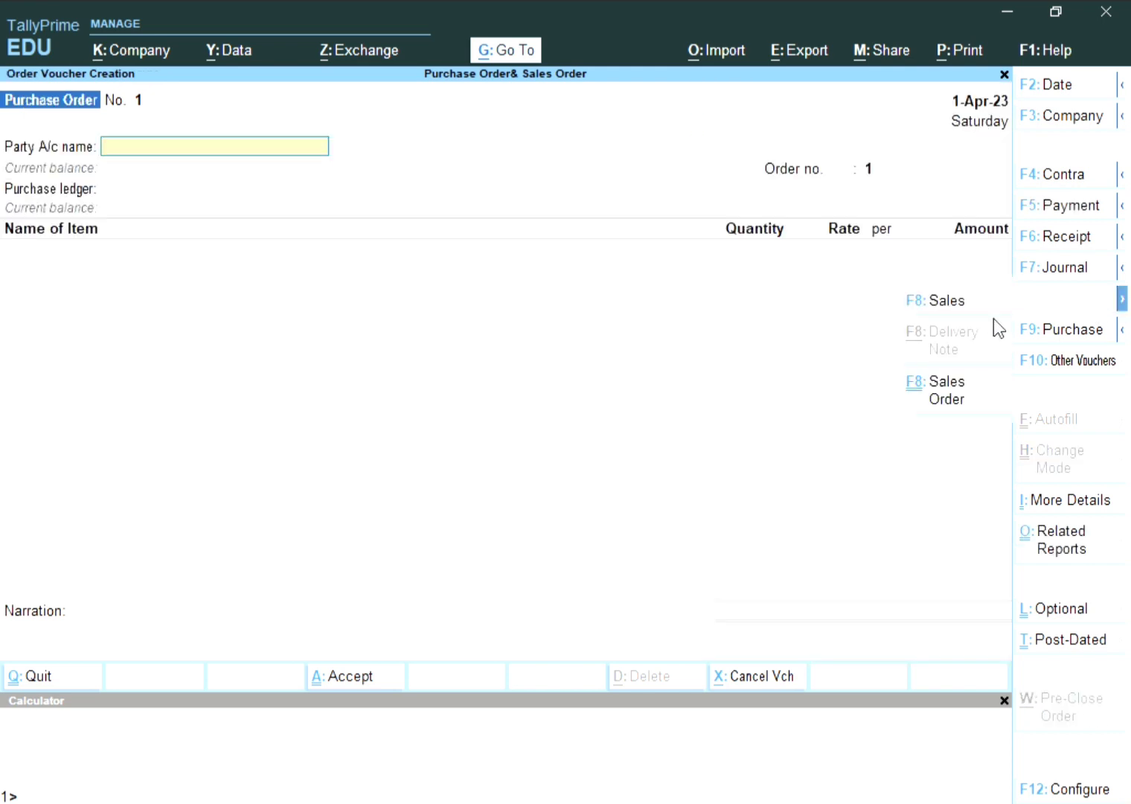
# Switch voucher entry back and forth between Sales Order and Purchase Order, ending on the Purchase Order voucher.
pyautogui.click(930, 391)
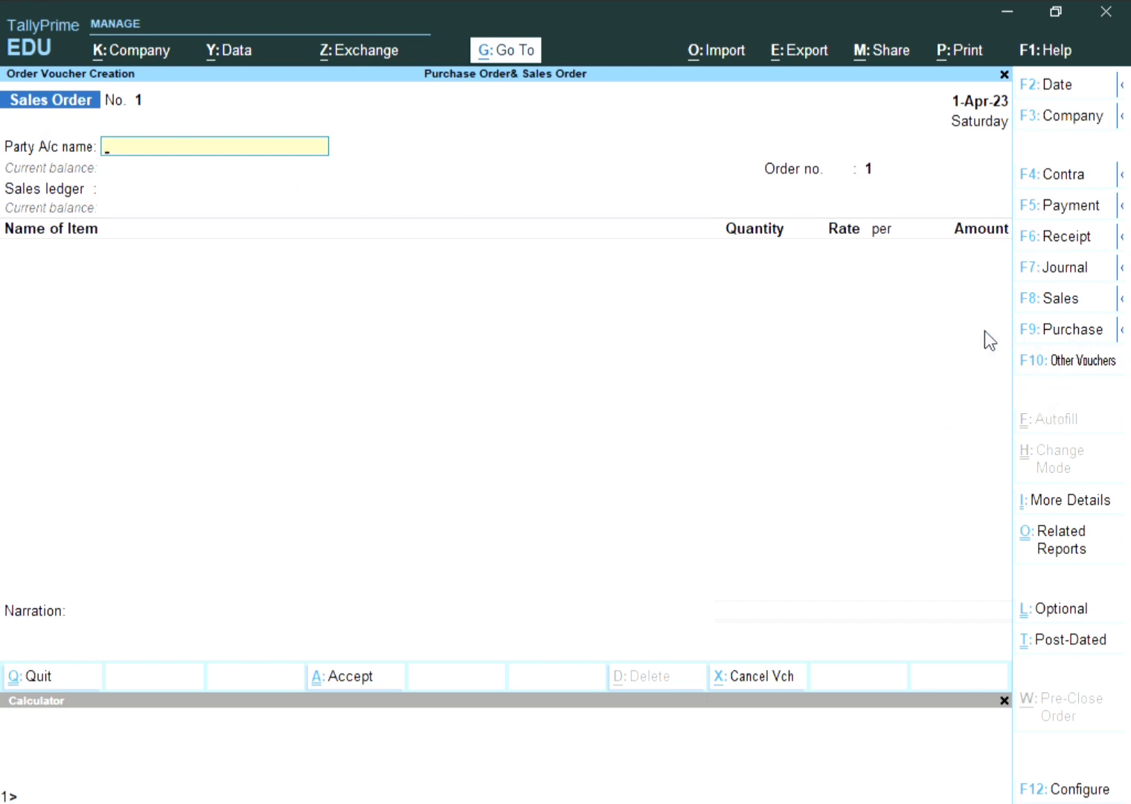
pyautogui.press('ctrl')
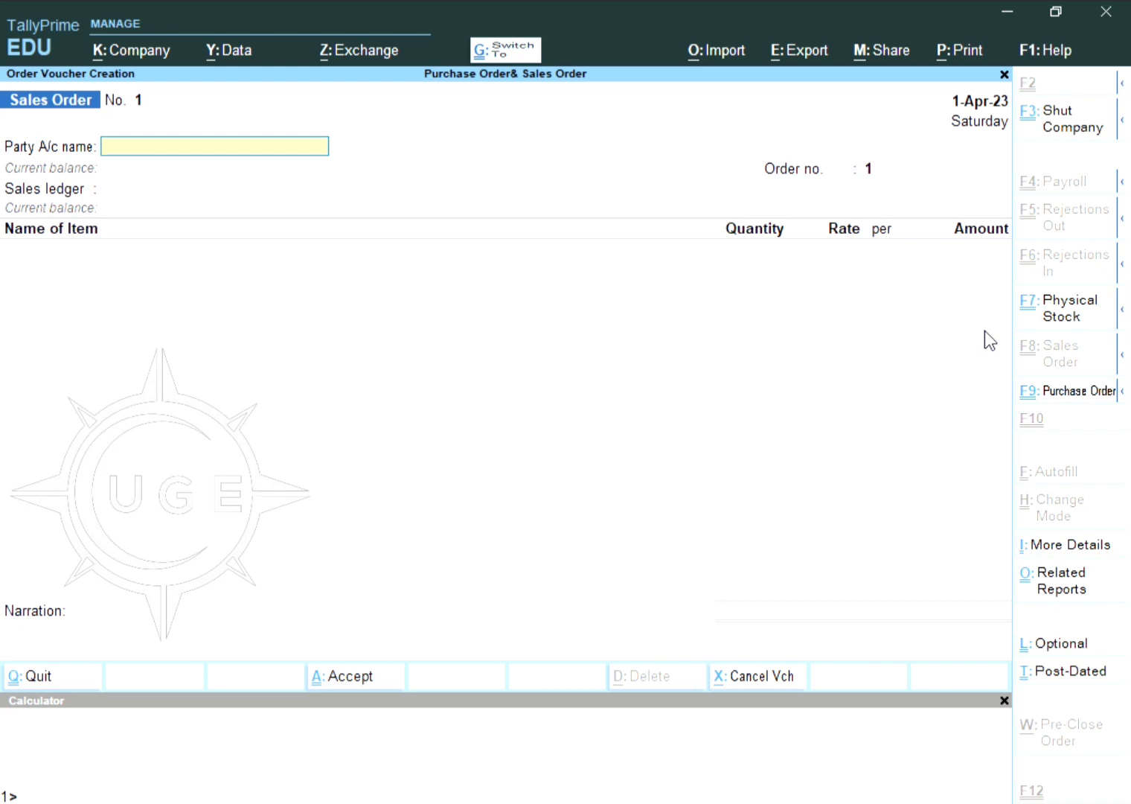
pyautogui.press('ctrl')
pyautogui.hotkey('ctrl', 'F9')
pyautogui.press('ctrl')
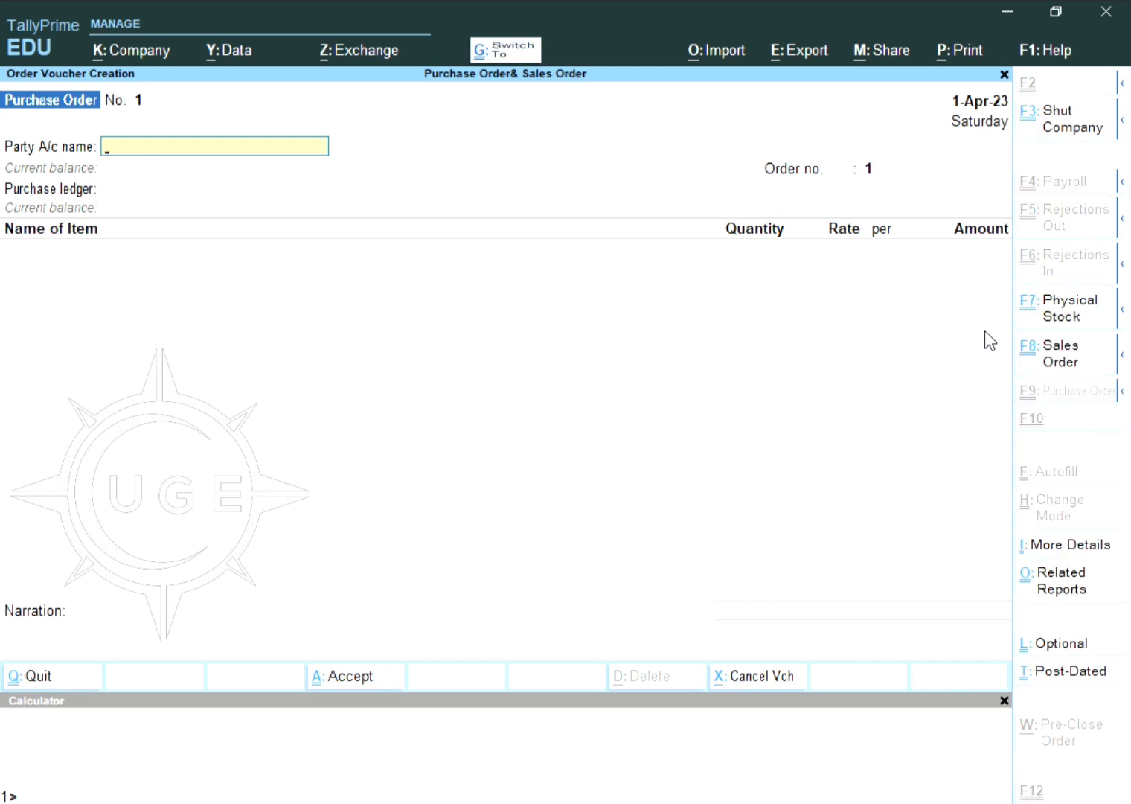
pyautogui.hotkey('ctrl', 'F8')
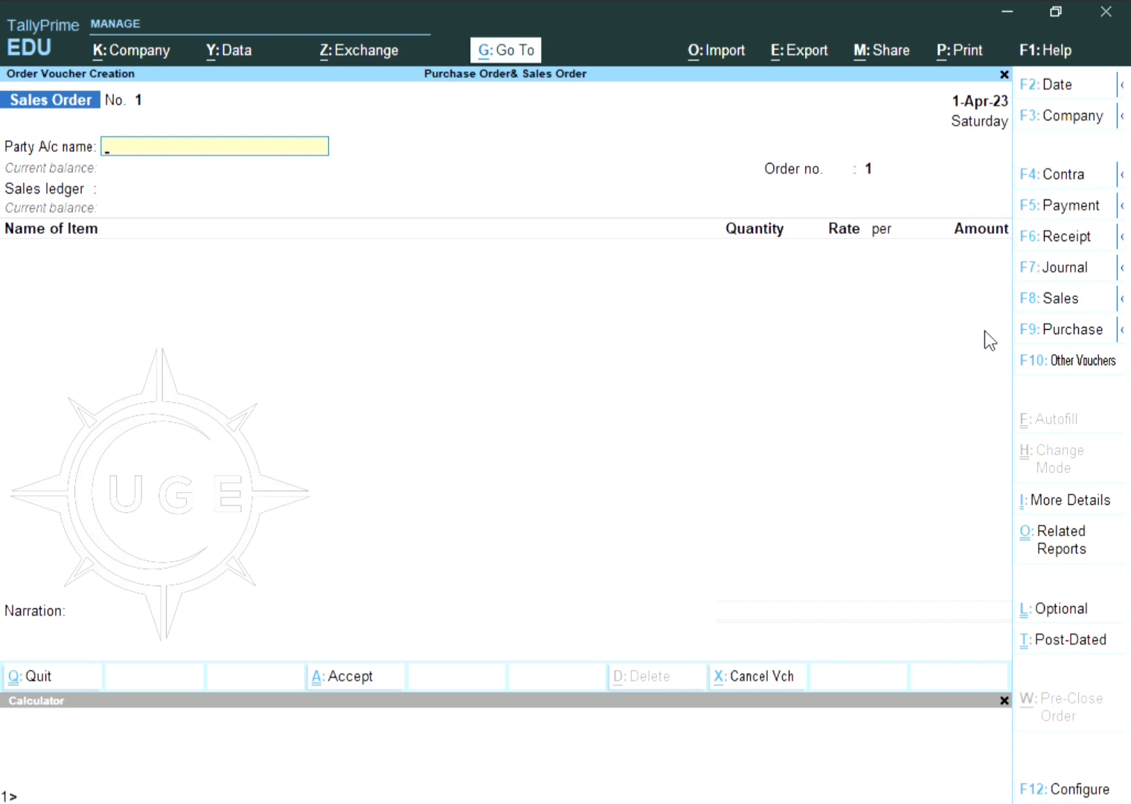
pyautogui.hotkey('ctrl', 'F9')
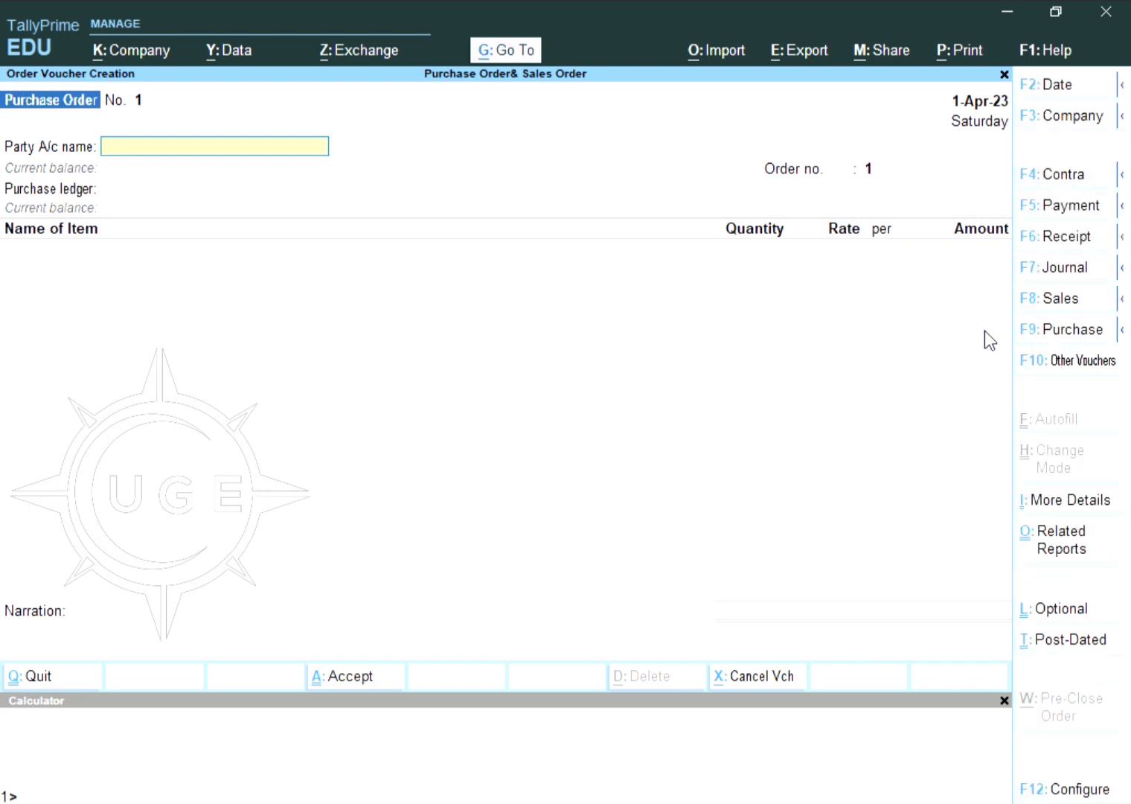
# Set the Purchase Order's party account to Cash, leaving the order and receipt details blank and keeping order number 1.
pyautogui.press('Return')
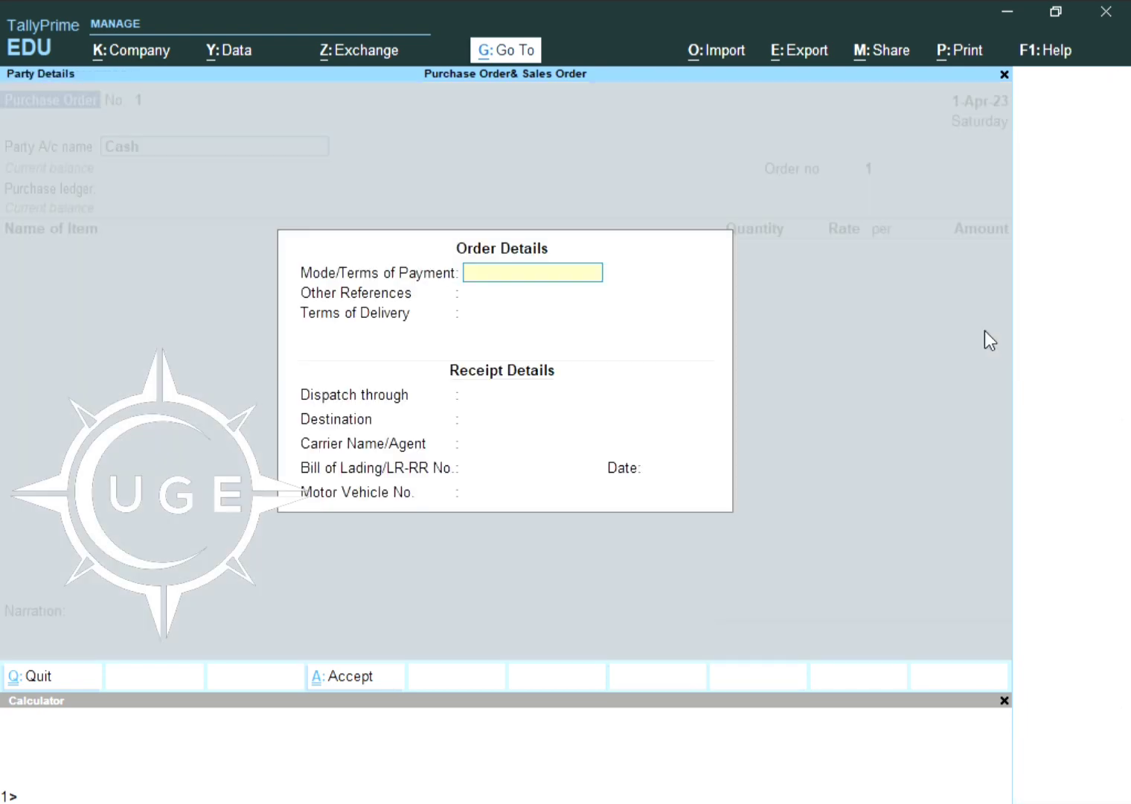
pyautogui.press('Return')
pyautogui.press('Return')
pyautogui.press('Return')
pyautogui.press('Return')
pyautogui.press('Return')
pyautogui.press('Return')
pyautogui.press('Return')
pyautogui.press('Return')
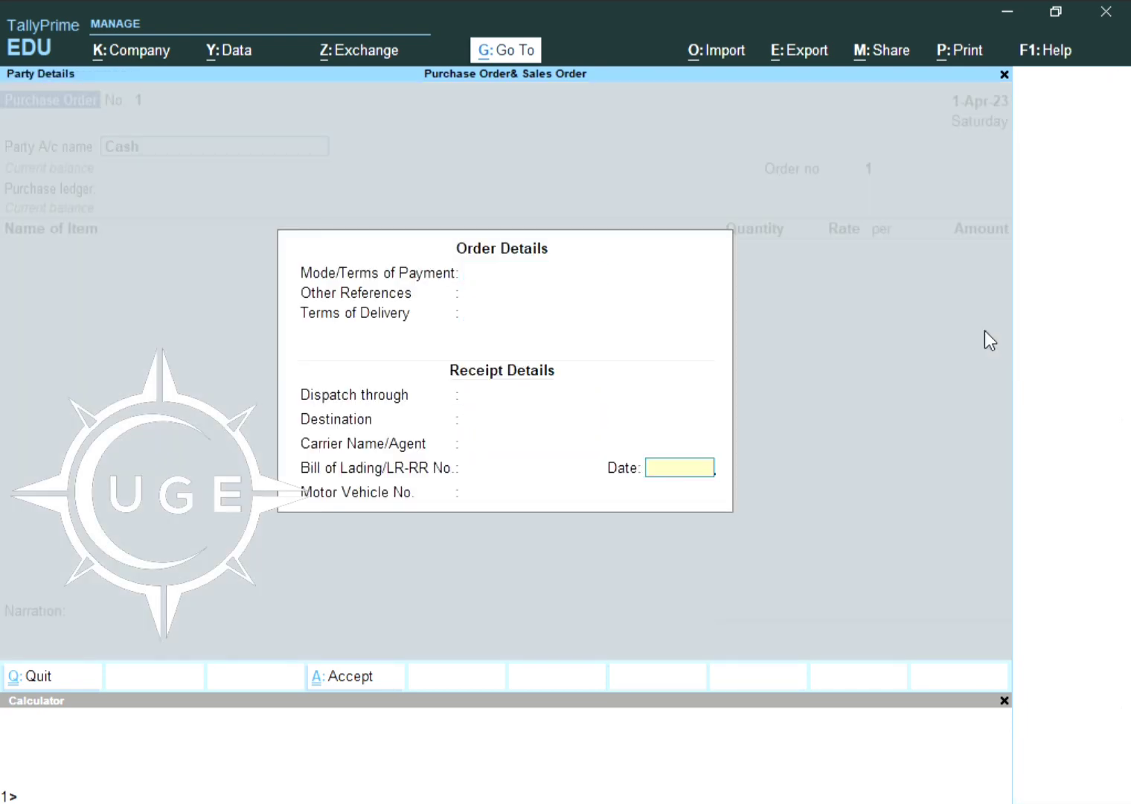
pyautogui.press('Return')
pyautogui.press('Return')
pyautogui.press('Return')
pyautogui.press('Return')
pyautogui.press('Return')
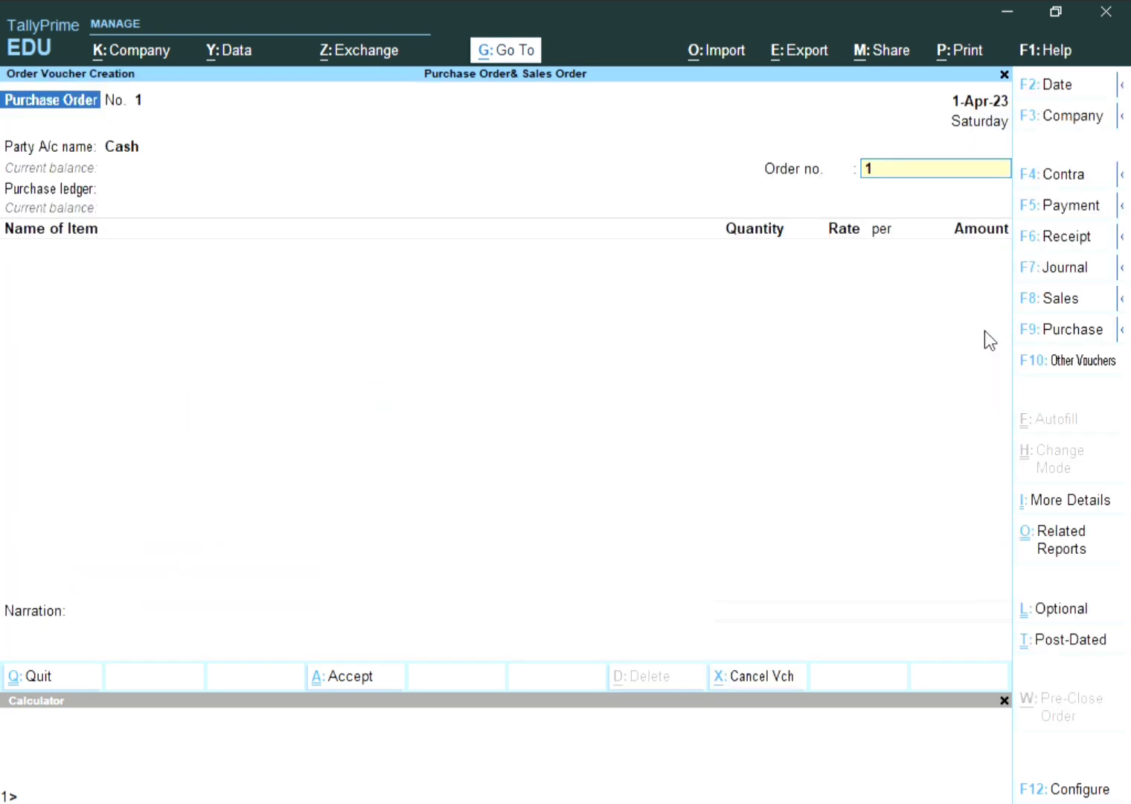
pyautogui.press('Return')
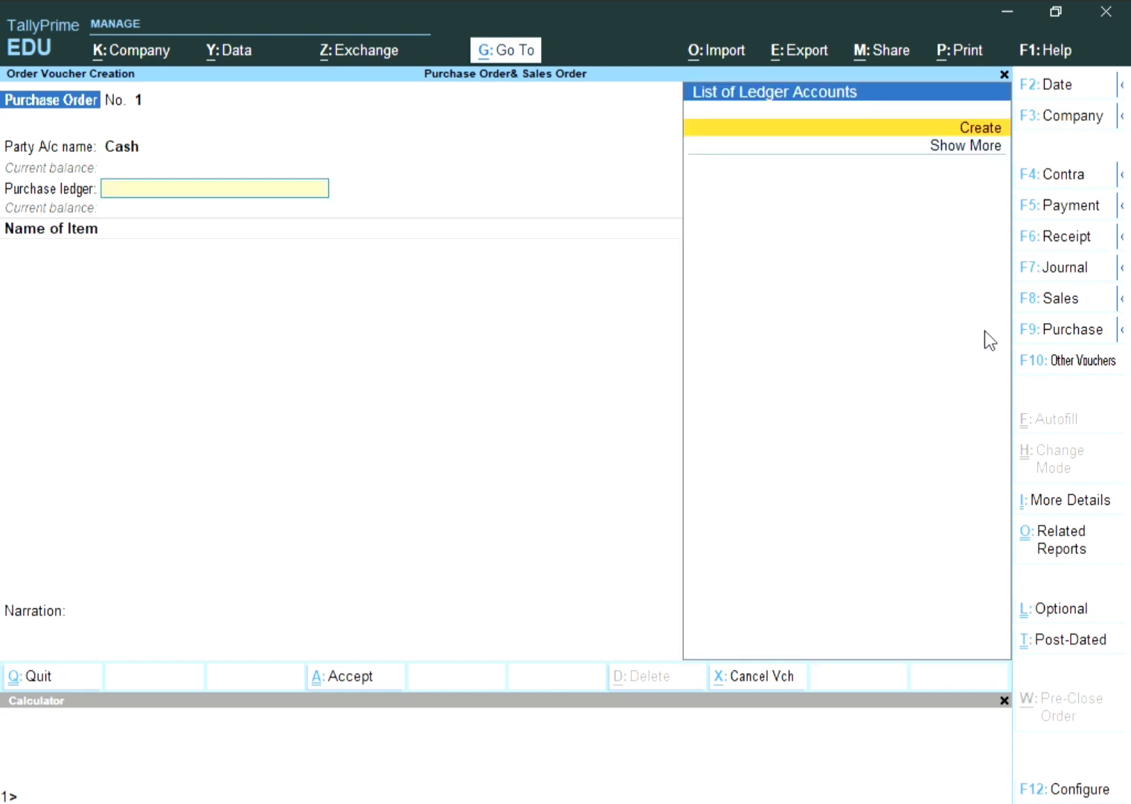
# Create a new ledger named Purchase for the order's purchase ledger and place it under Purchase Accounts.
pyautogui.press('Return')
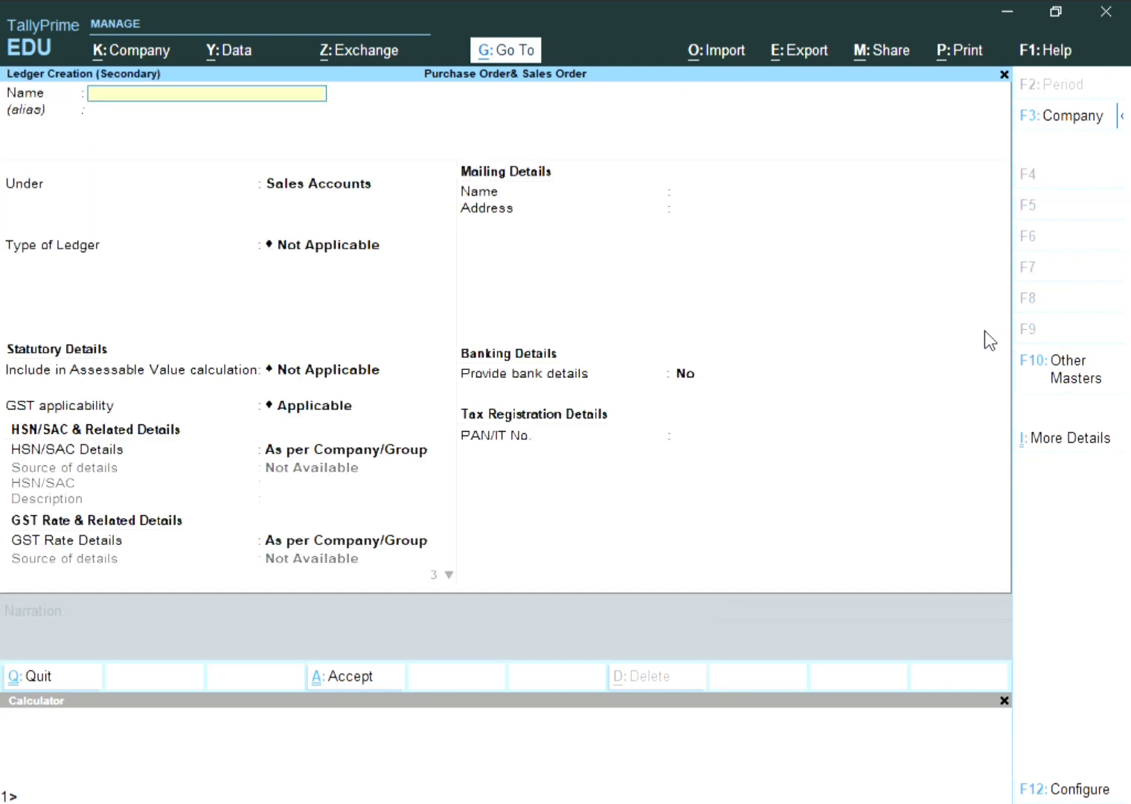
pyautogui.write('Purchase')
pyautogui.press('Return')
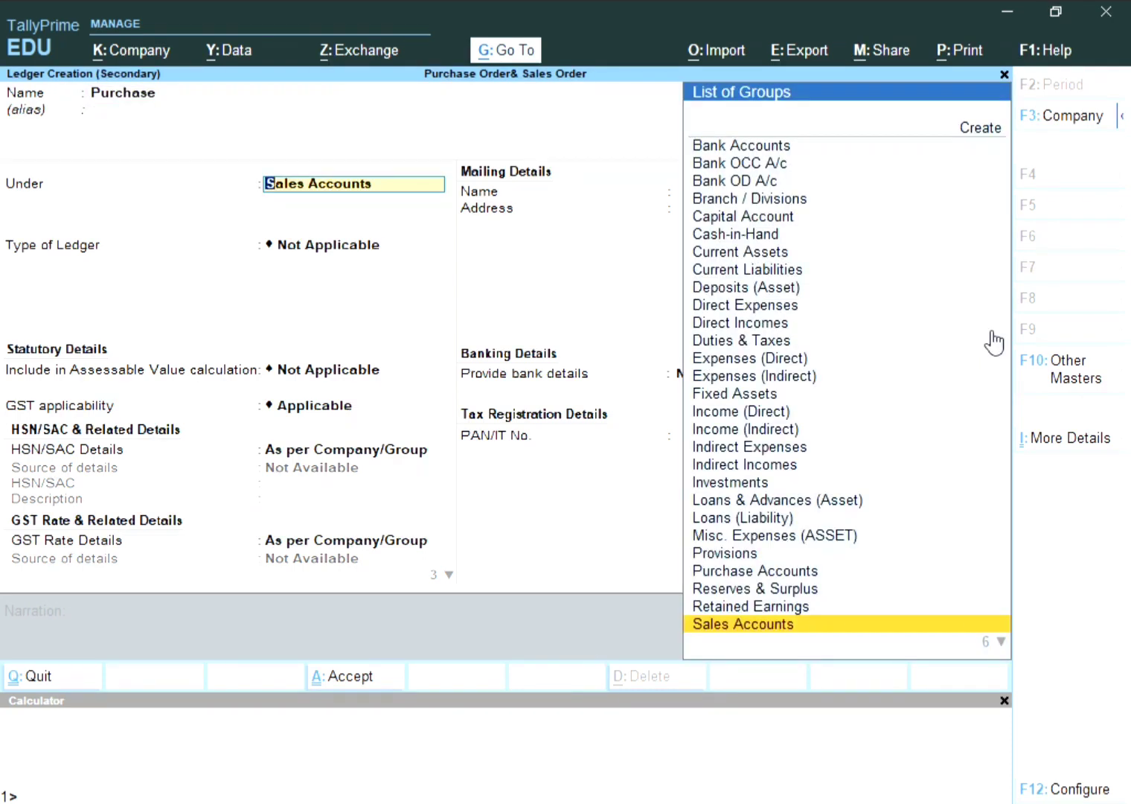
pyautogui.write('P')
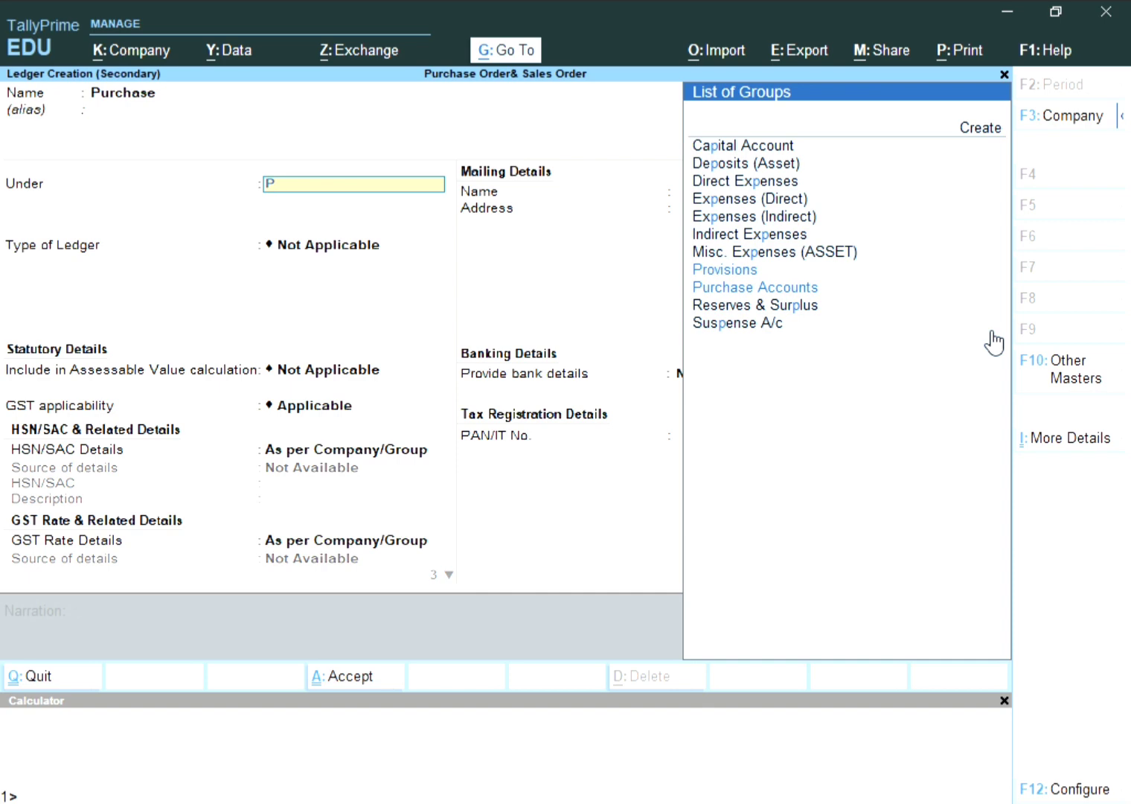
pyautogui.press('Down')
pyautogui.press('Down')
pyautogui.press('Down')
pyautogui.press('Up')
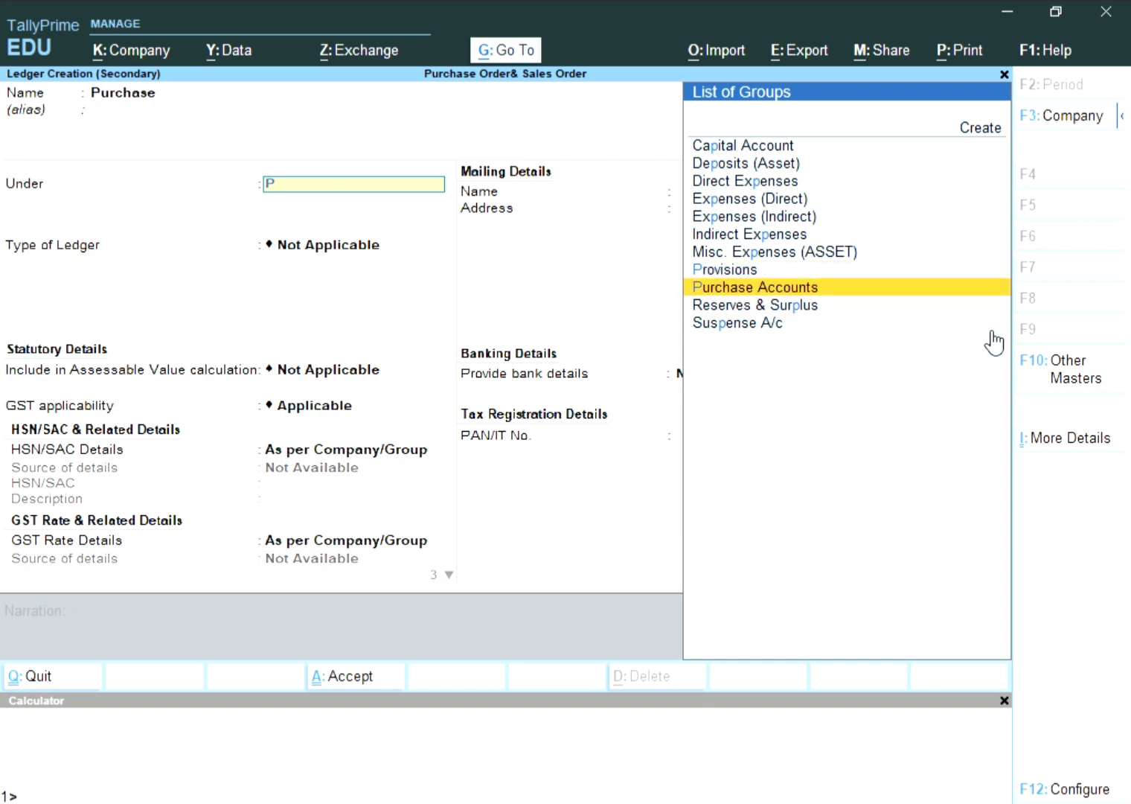
pyautogui.press('Return')
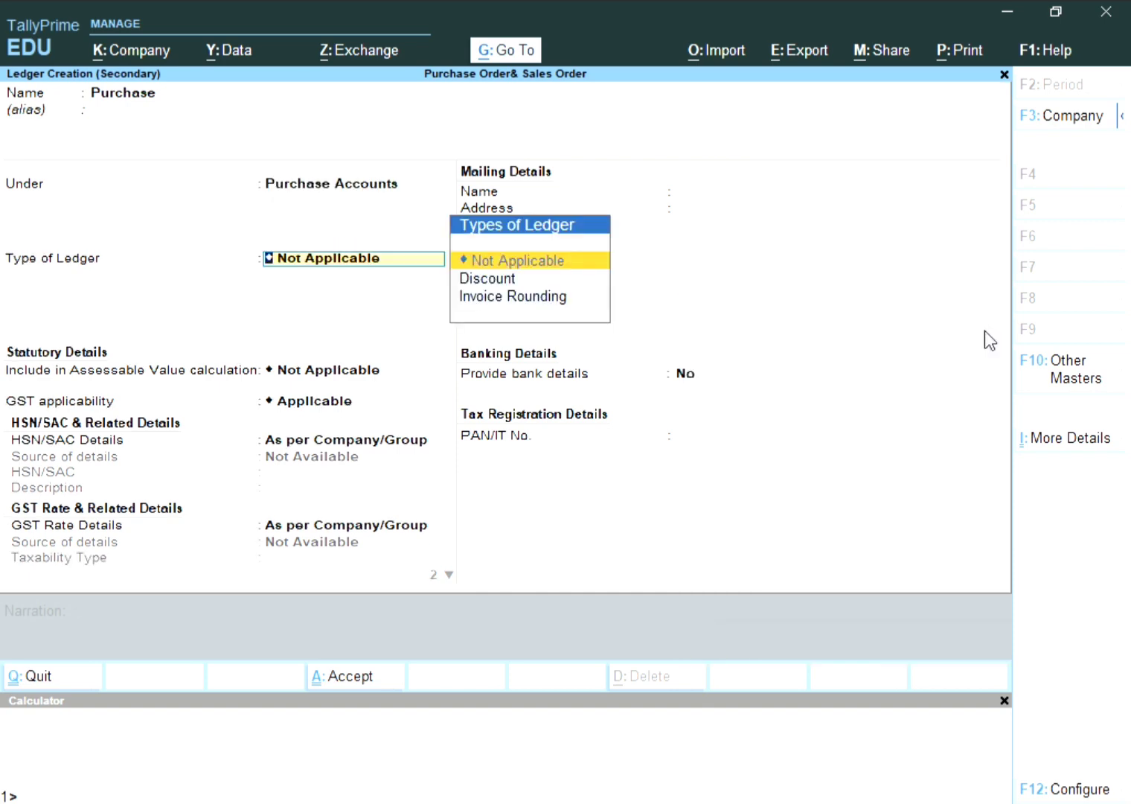
# Keep the remaining default settings of the Purchase ledger, including Services as type of supply, and save it.
pyautogui.press('Return')
pyautogui.press('Return')
pyautogui.press('Return')
pyautogui.press('Return')
pyautogui.press('Return')
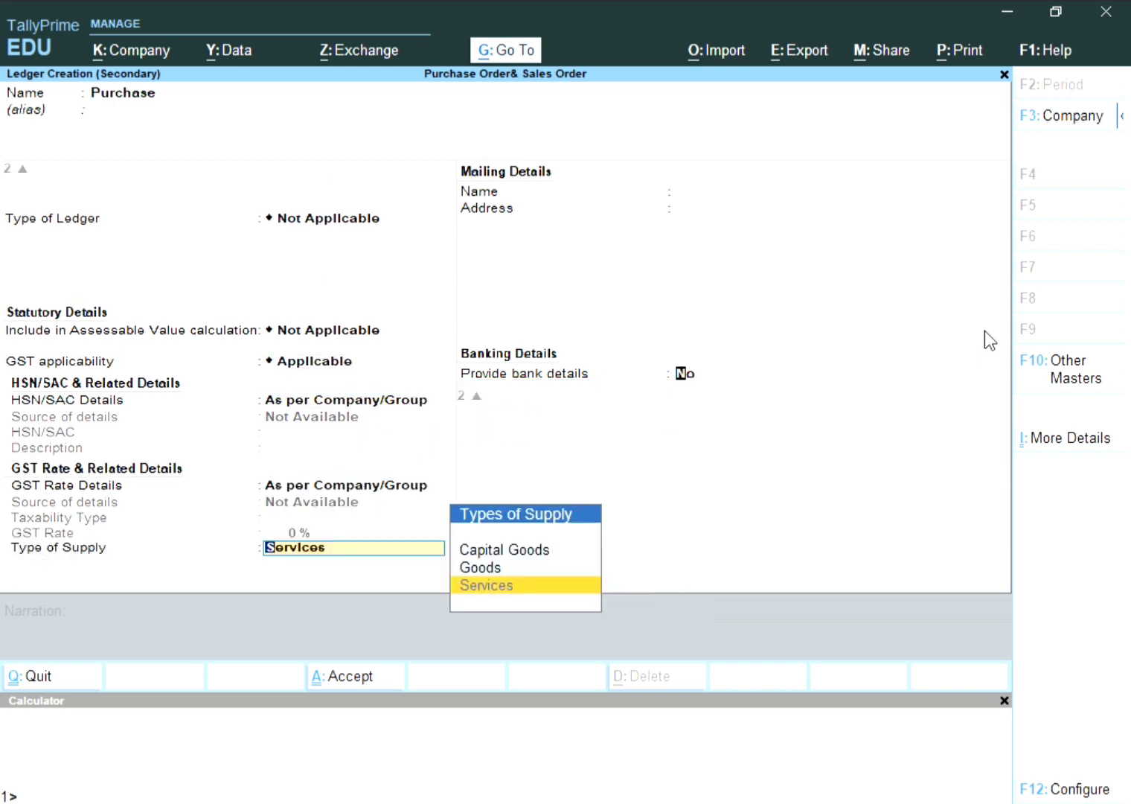
pyautogui.press('Return')
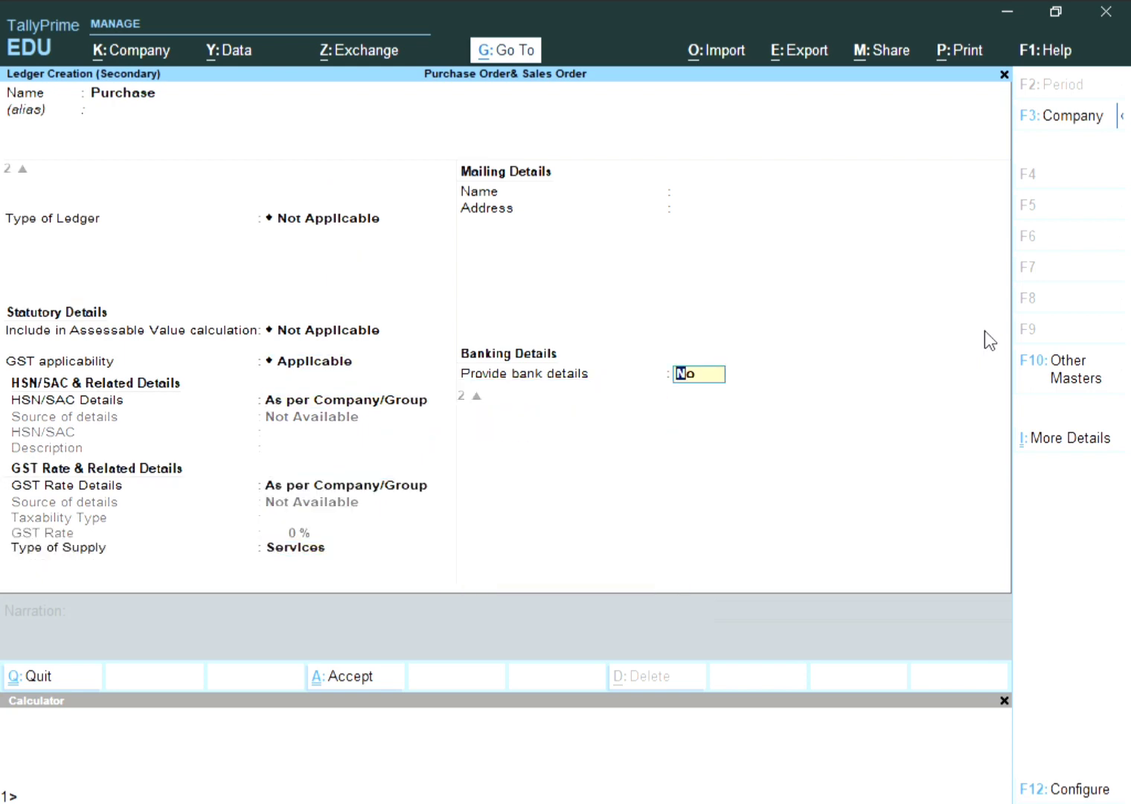
pyautogui.press('Return')
pyautogui.press('Return')
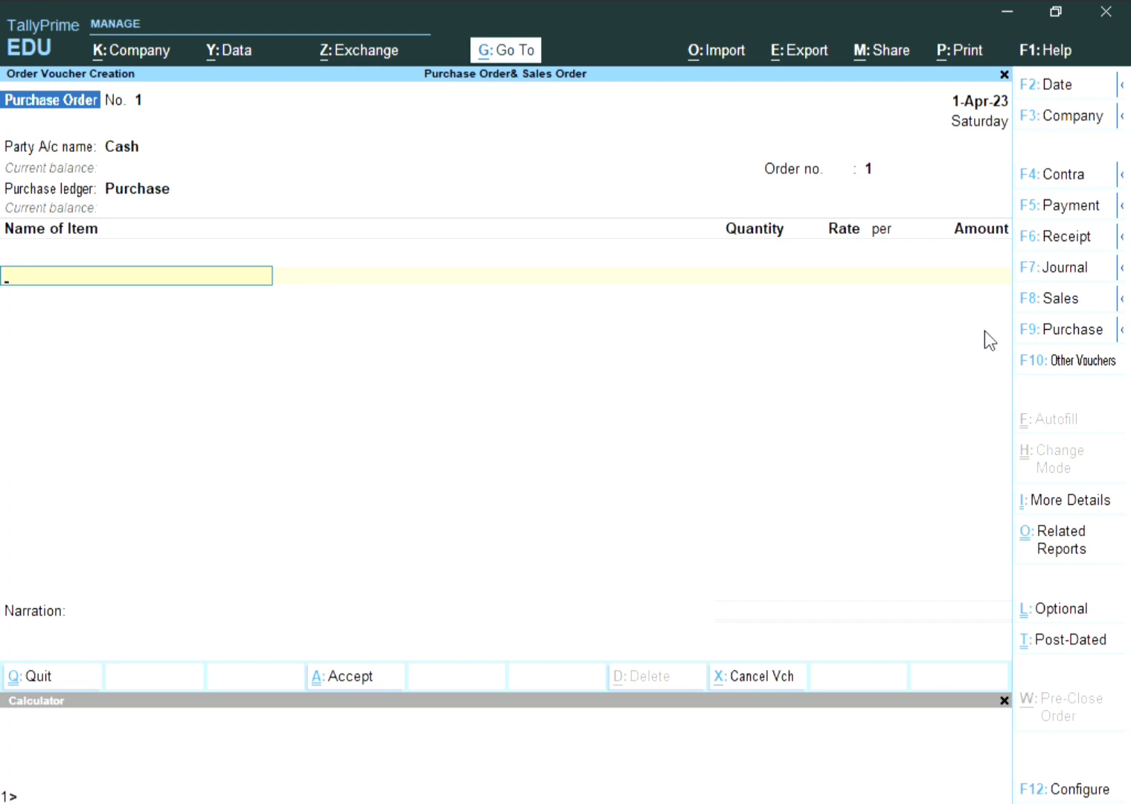
# Start creating a stock item named Computer for the order's first item line, leaving its alias blank.
pyautogui.hotkey('alt', 'c')
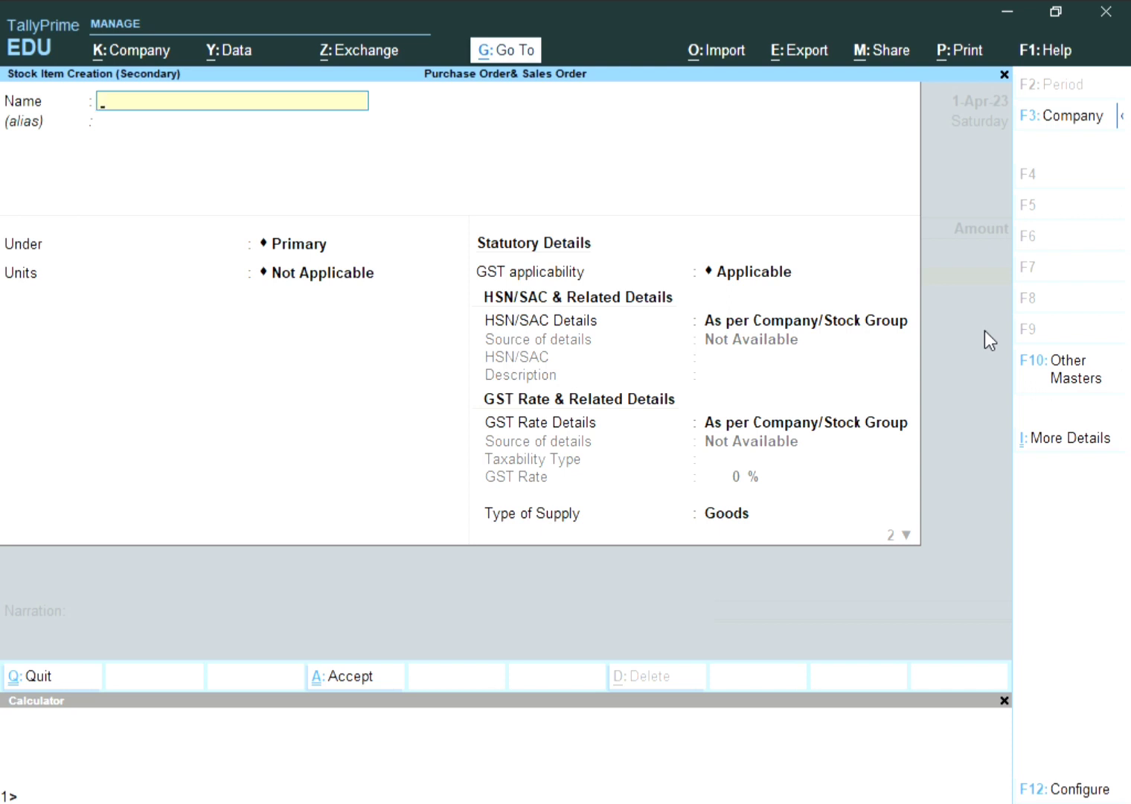
pyautogui.write('Computer')
pyautogui.press('Return')
pyautogui.press('Return')
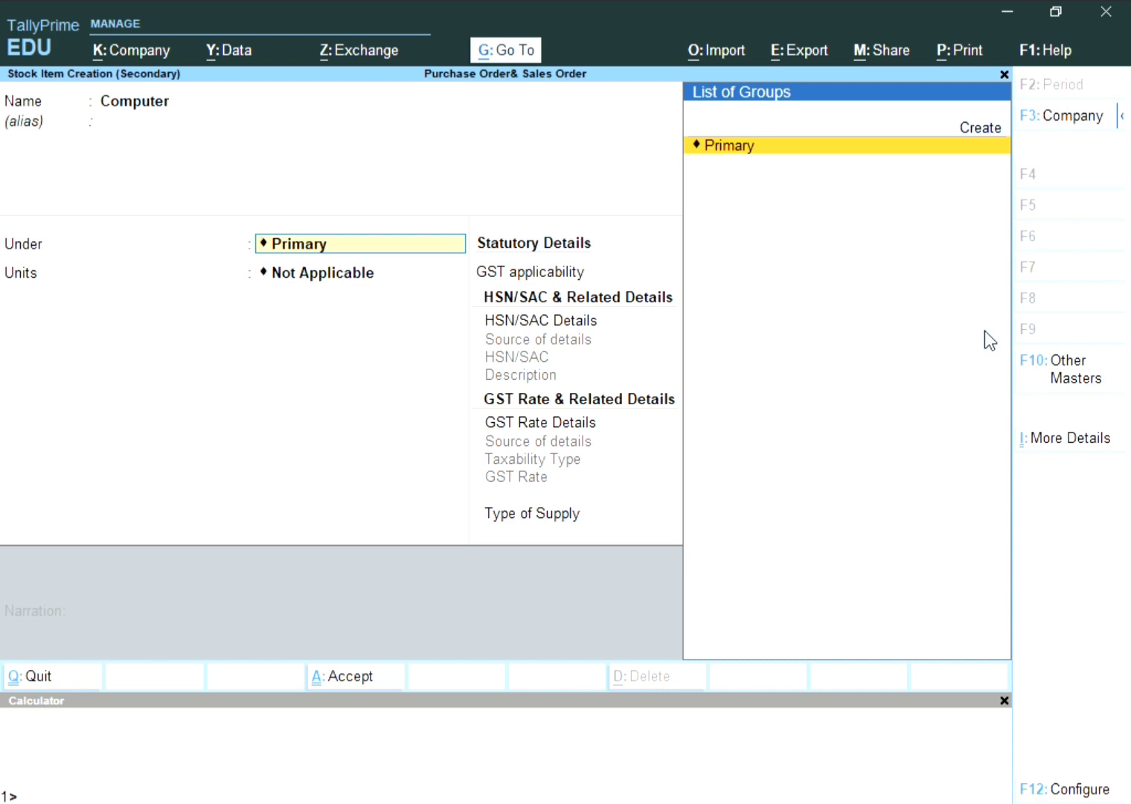
pyautogui.press('Return')
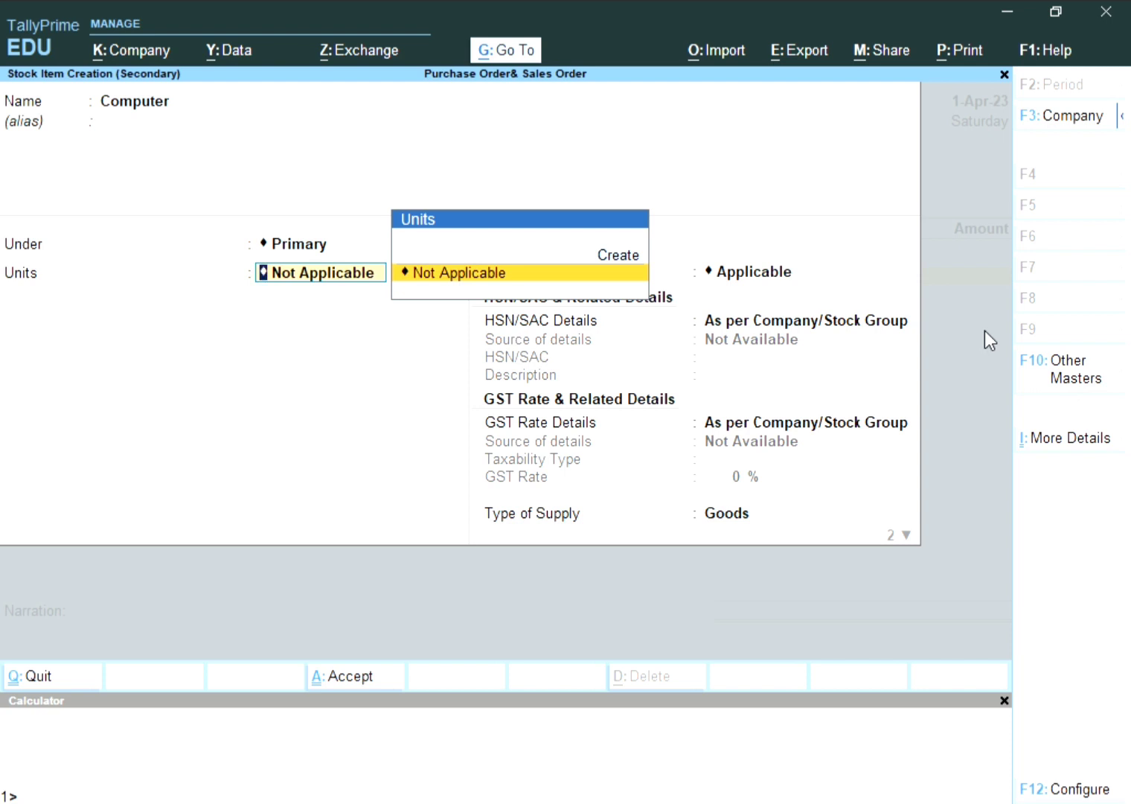
pyautogui.press('BackSpace')
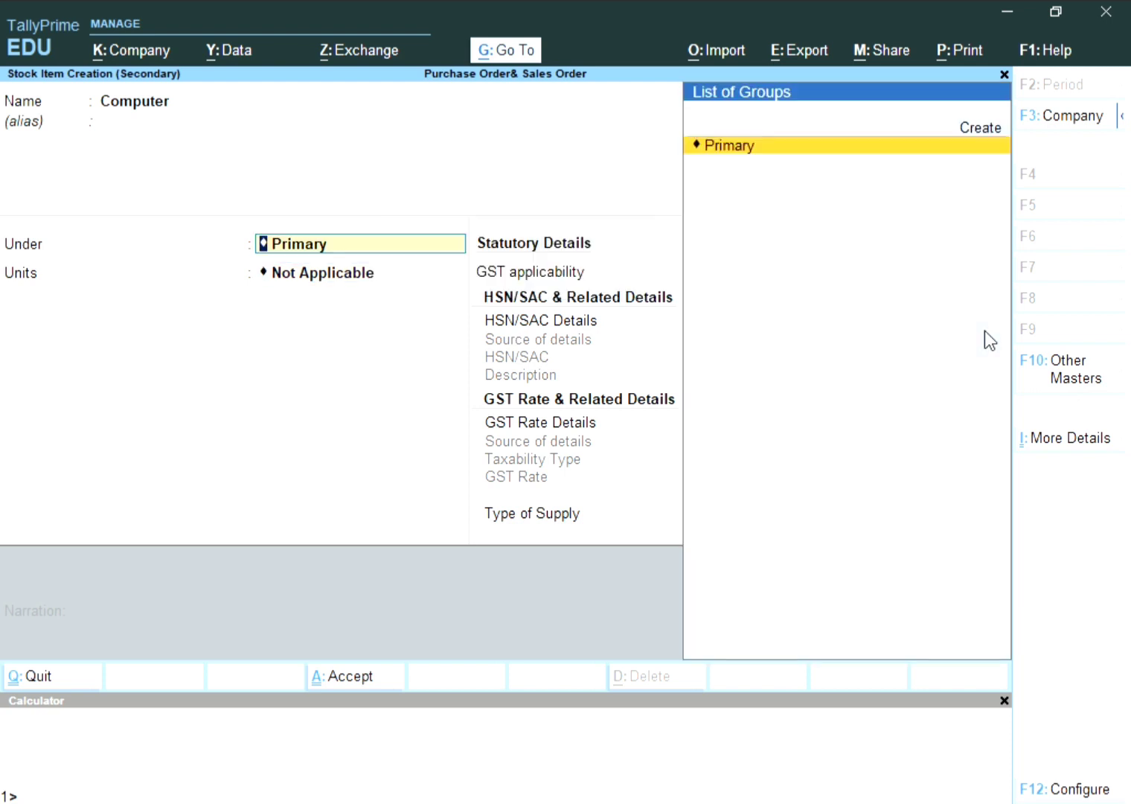
# Create a stock group named Hardware under Primary with default settings and assign it to the Computer stock item.
pyautogui.hotkey('alt', 'c')
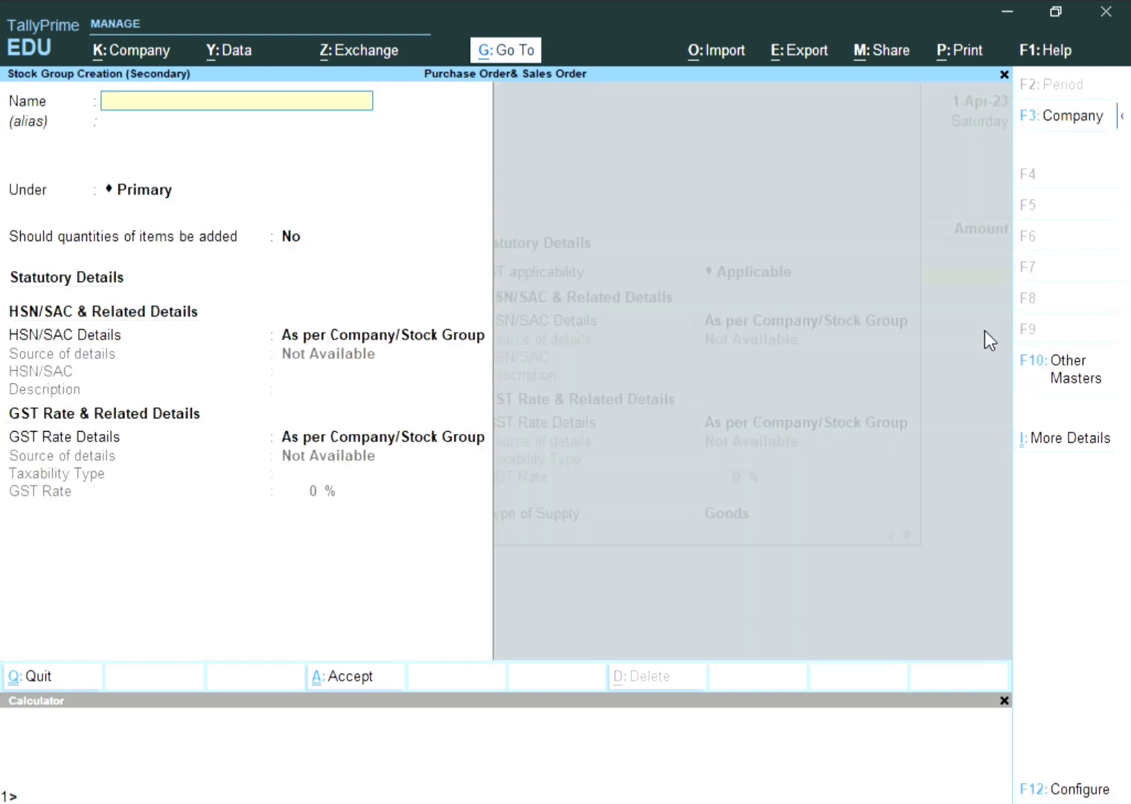
pyautogui.write('Hardware')
pyautogui.press('Return')
pyautogui.press('Return')
pyautogui.press('Return')
pyautogui.press('Return')
pyautogui.press('Return')
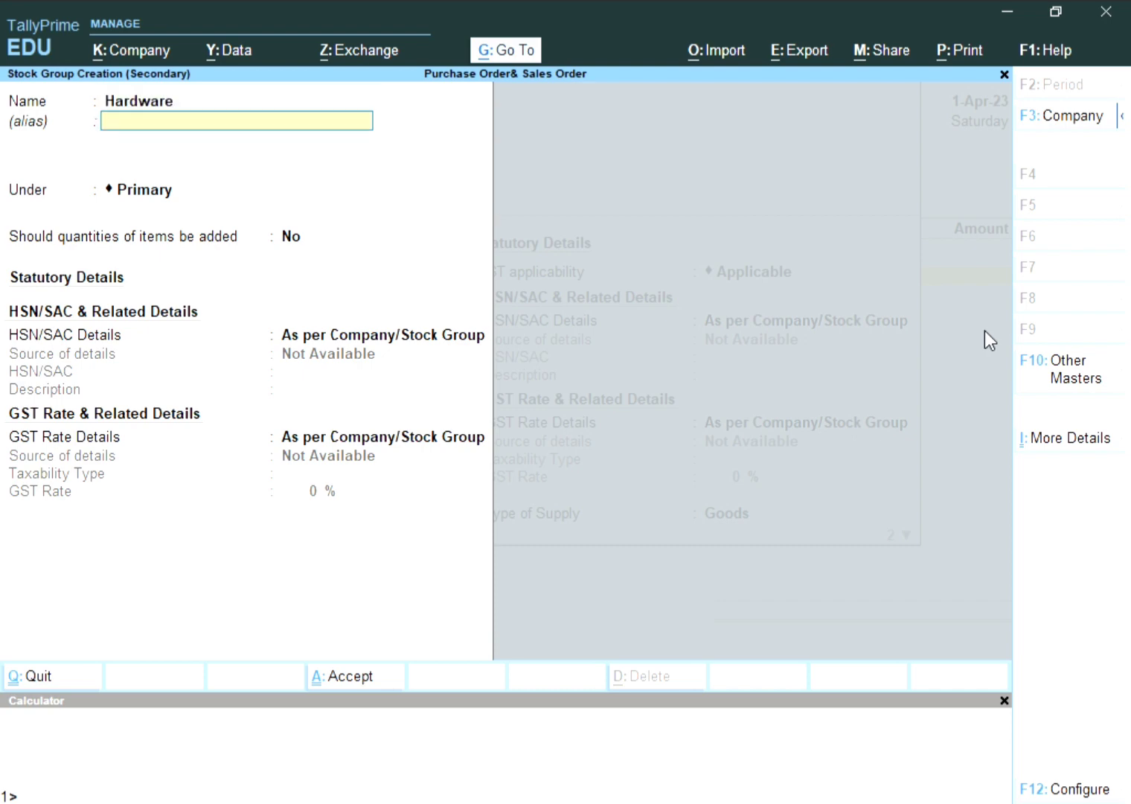
pyautogui.press('Return')
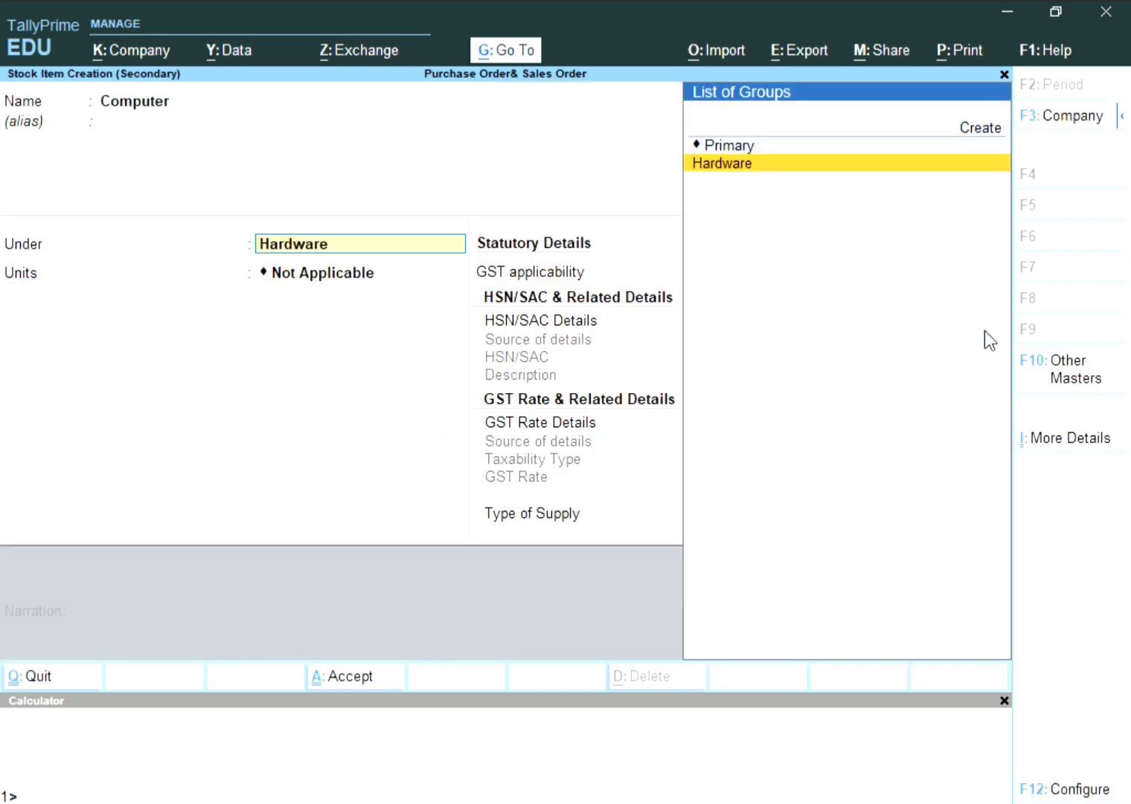
pyautogui.press('Return')
pyautogui.press('Return')
pyautogui.press('BackSpace')
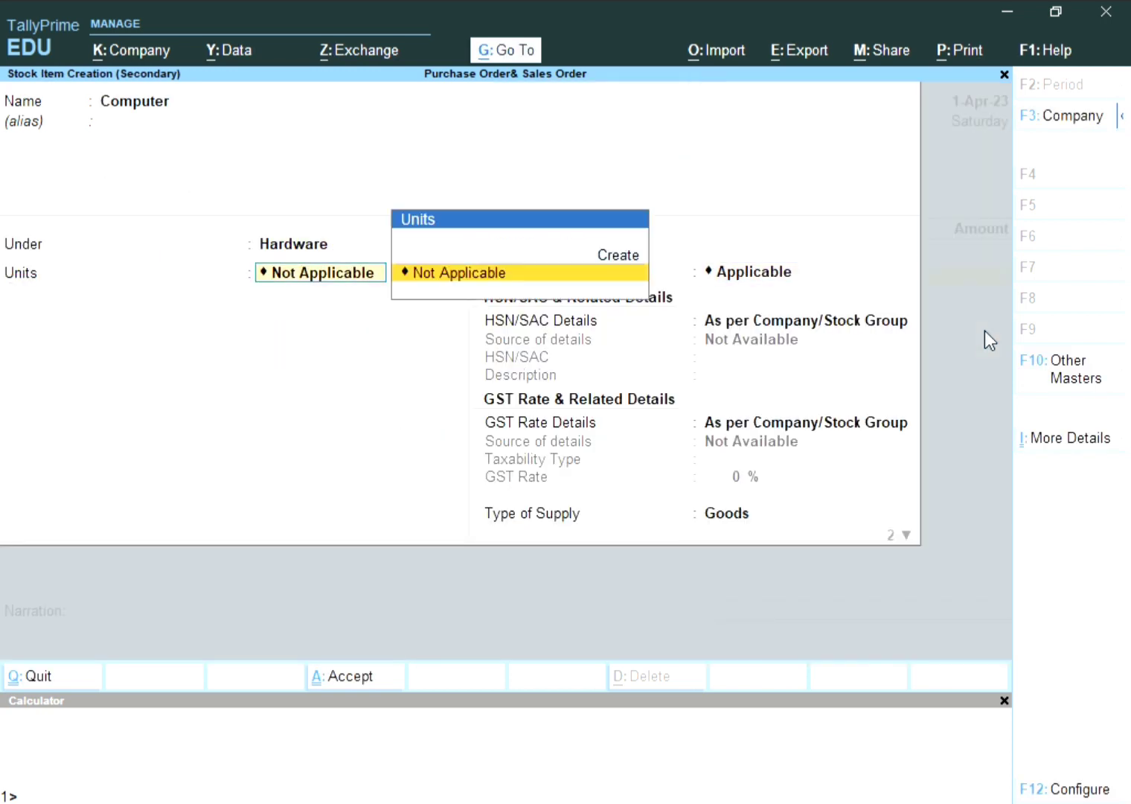
# Create a simple unit with symbol pcs, Unit Quantity Code PCS-PIECES and 1 decimal place.
pyautogui.hotkey('alt', 'c')
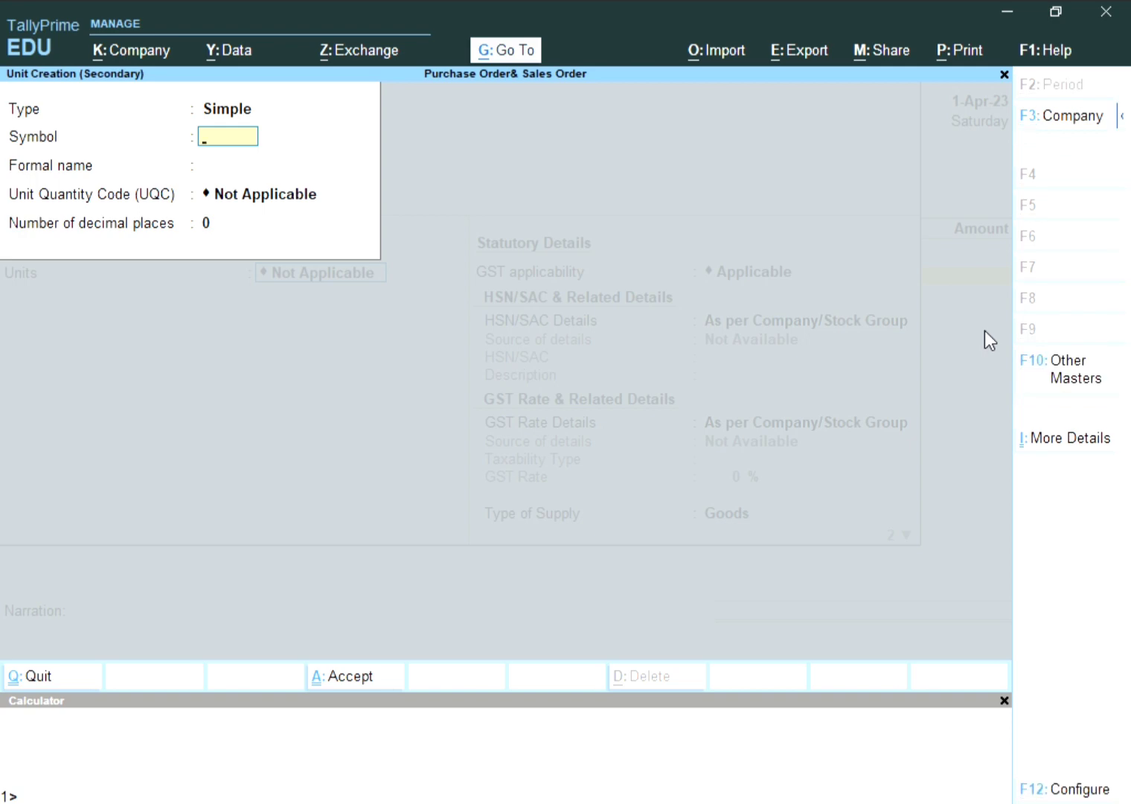
pyautogui.write('pcs')
pyautogui.press('Return')
pyautogui.press('Return')
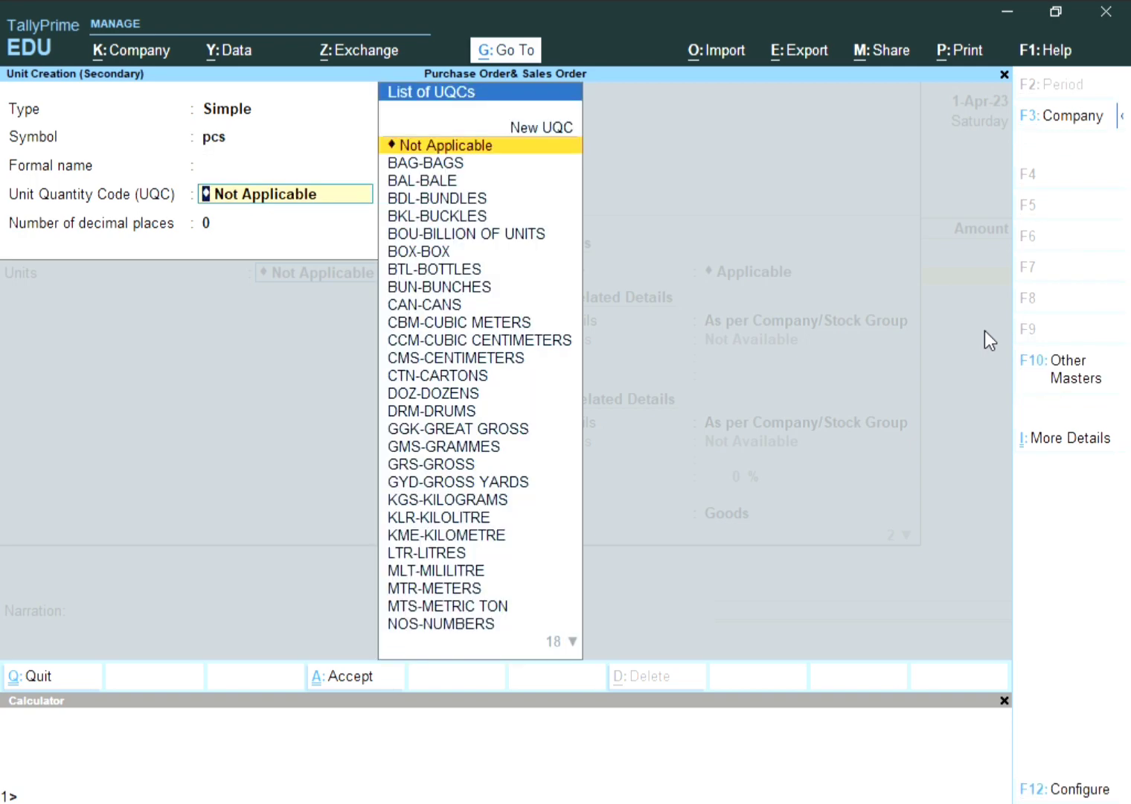
pyautogui.write('pcs')
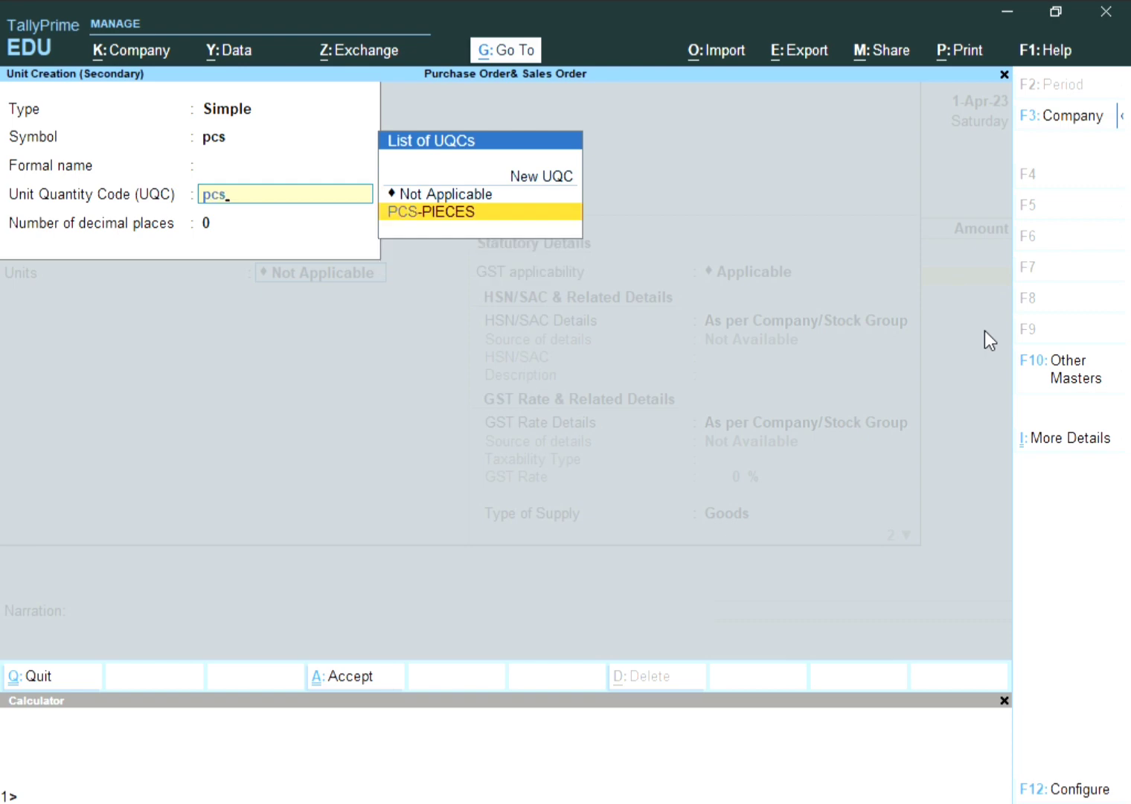
pyautogui.press('Return')
pyautogui.write('1')
pyautogui.press('Return')
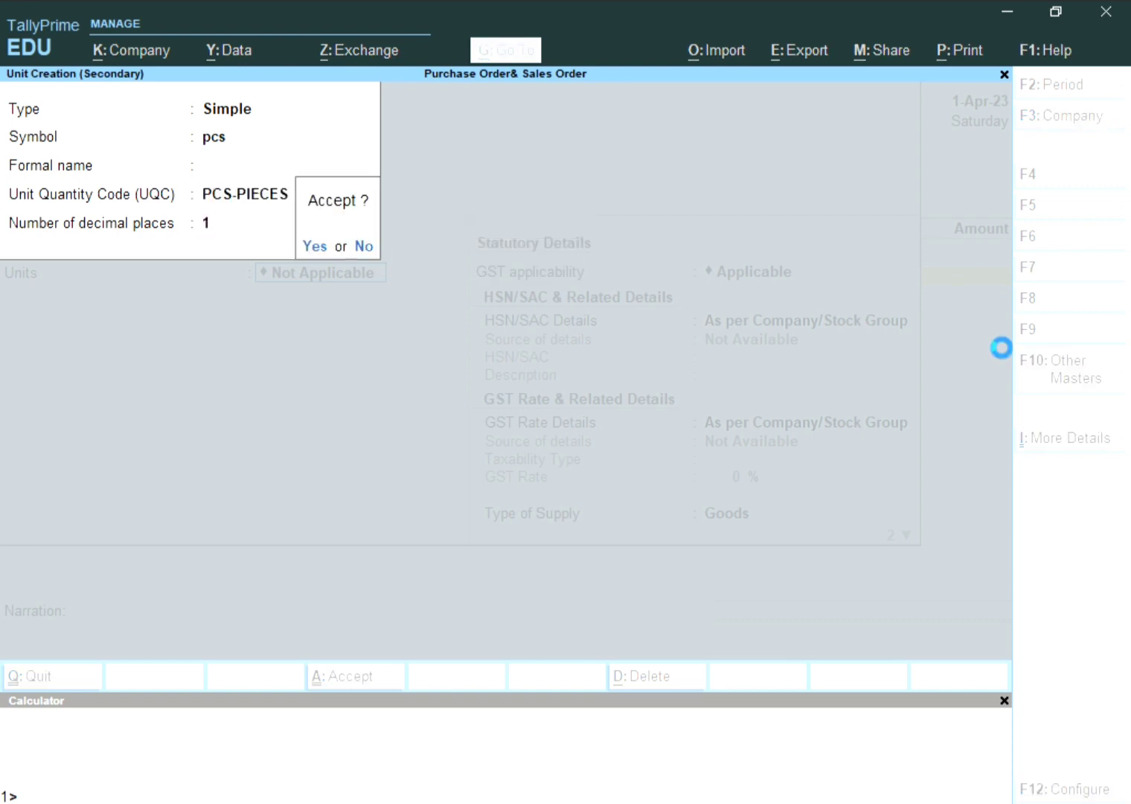
pyautogui.press('Return')
# Use pcs as the Computer item's unit, keep its default GST settings and Goods supply type, and save the item.
pyautogui.press('Return')
pyautogui.press('Return')
pyautogui.press('Return')
pyautogui.press('Return')
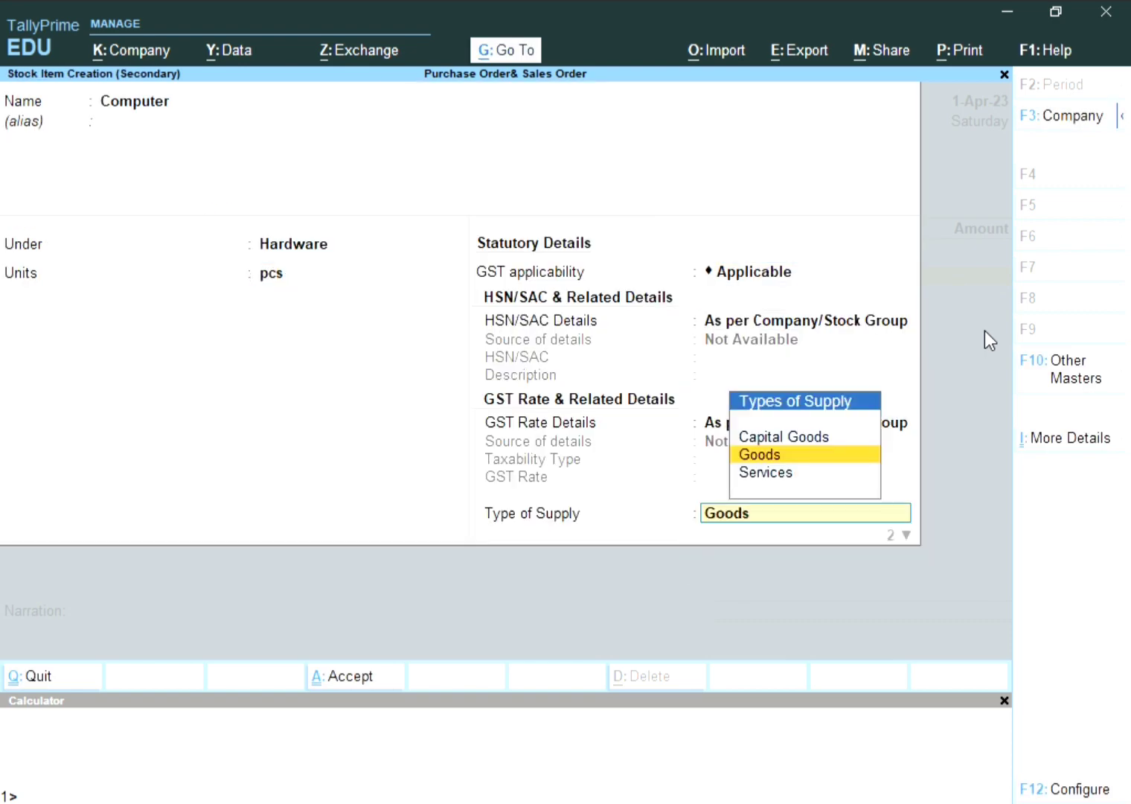
pyautogui.press('Return')
pyautogui.press('Return')
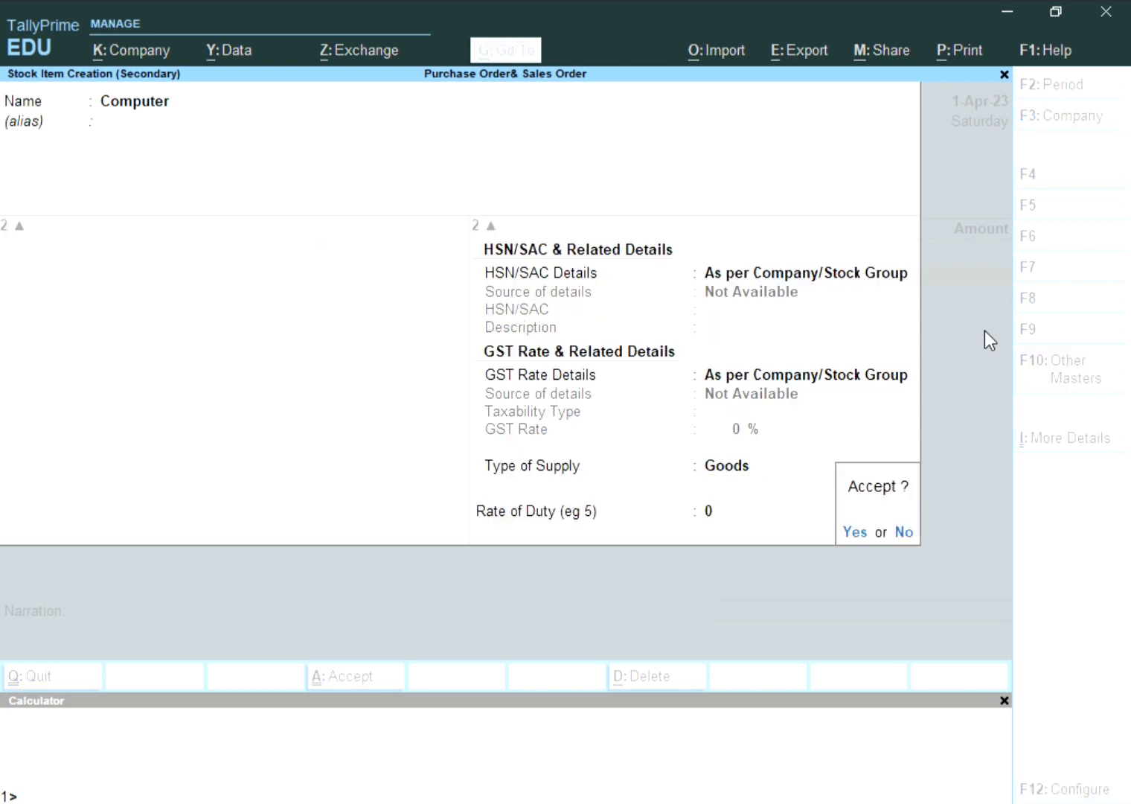
pyautogui.press('Return')
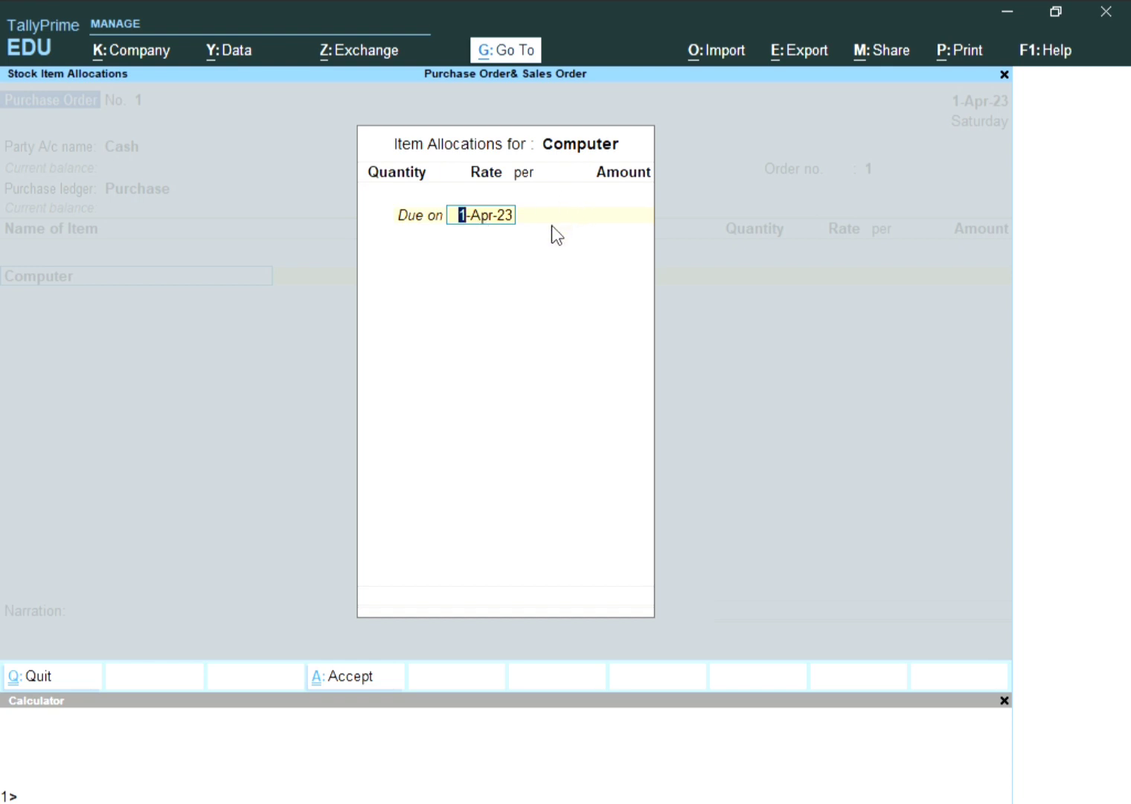
# Set the Computer allocation's due date to 2-Apr-23 and replace it with a due period of 8 days.
pyautogui.write('2.4')
pyautogui.press('Return')
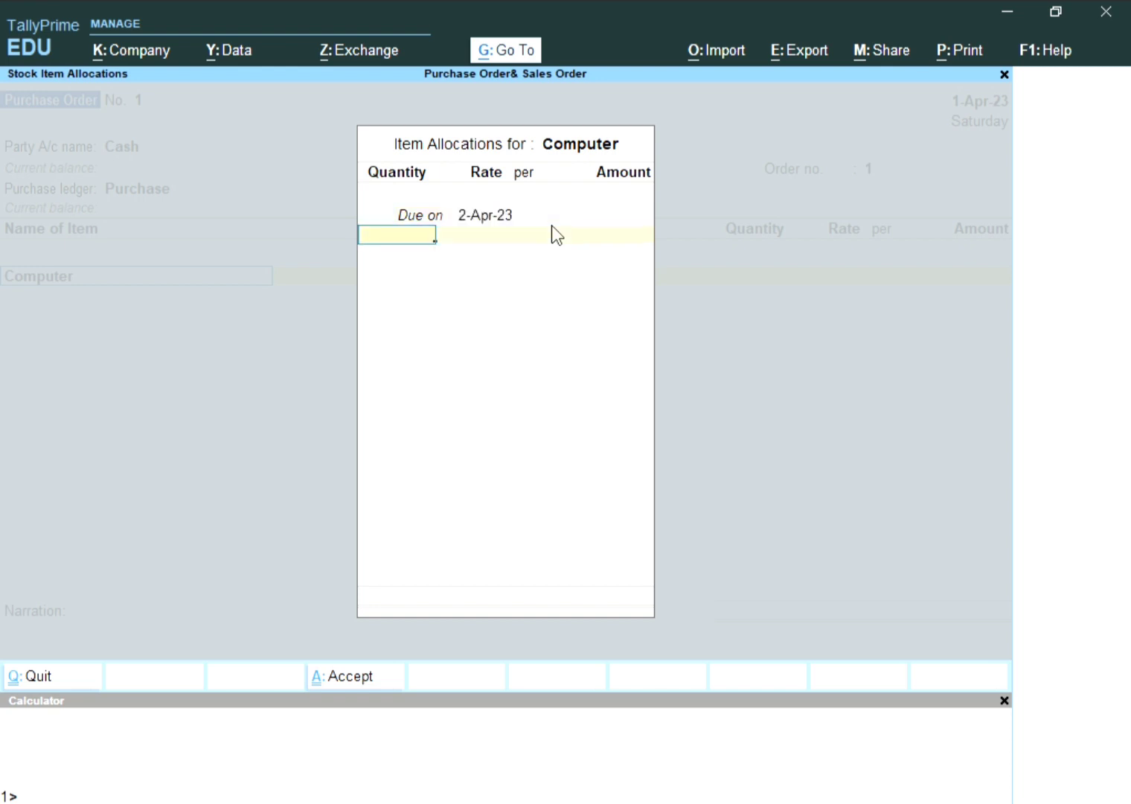
pyautogui.press('BackSpace')
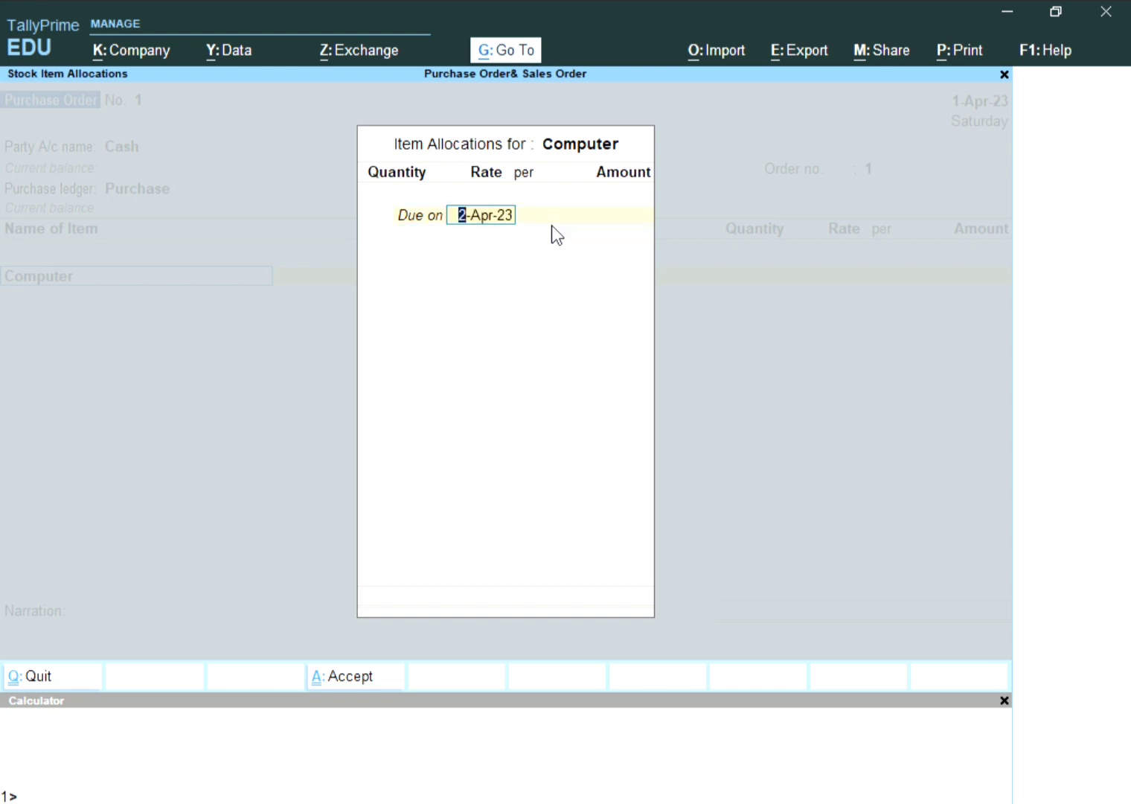
pyautogui.write('8')
pyautogui.press('Return')
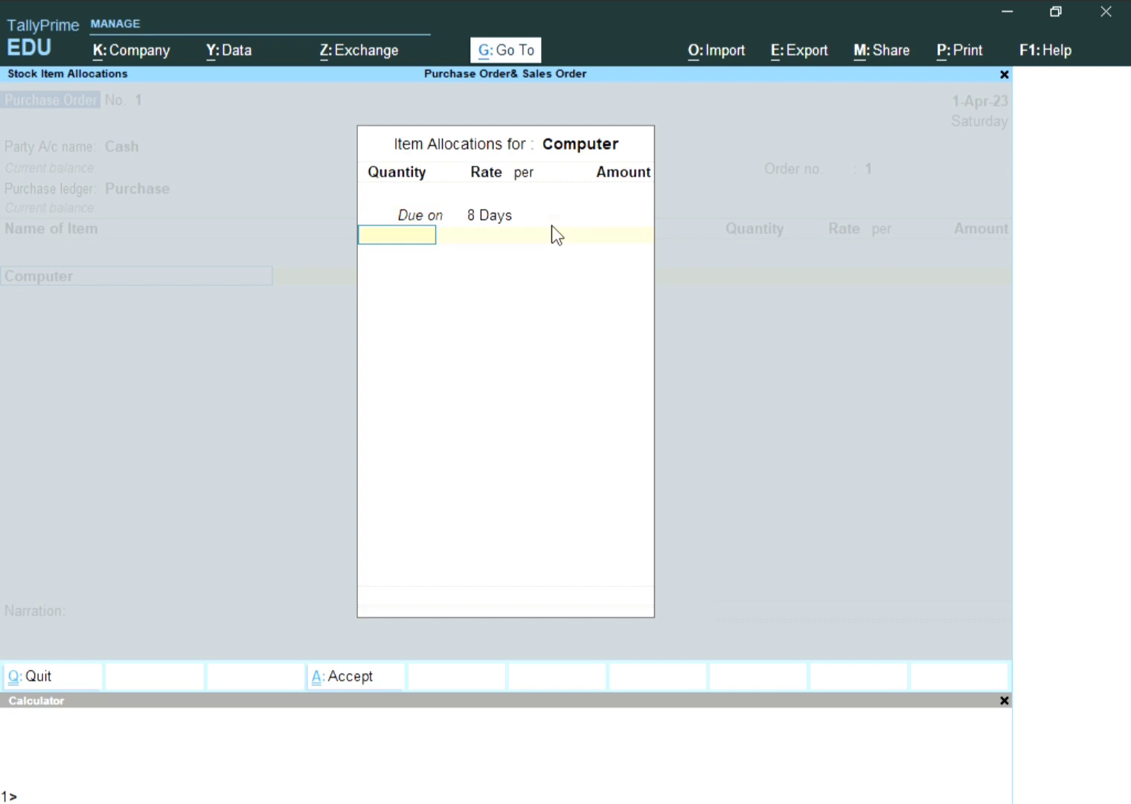
# Enter 12 as the Computer allocation's due period and replace it with the due date 2-Apr-23.
pyautogui.press('BackSpace')
pyautogui.write('12')
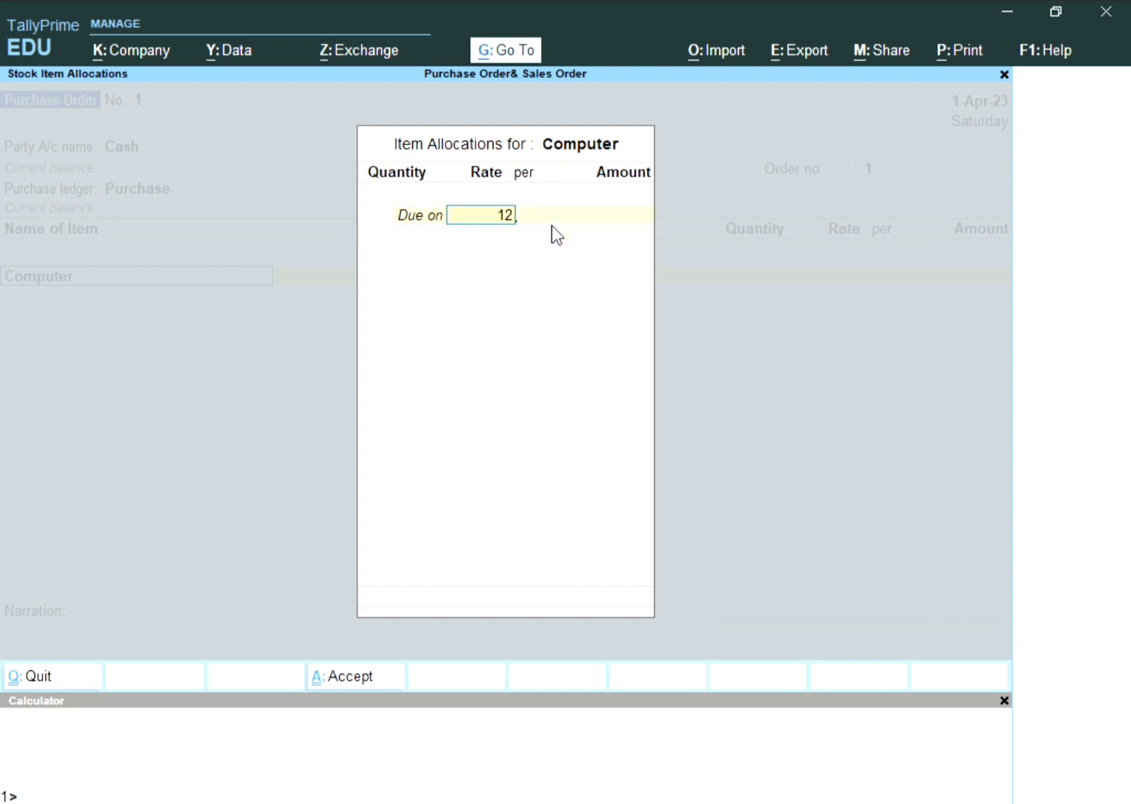
pyautogui.press('Return')
pyautogui.press('BackSpace')
pyautogui.write('2.4')
pyautogui.press('Return')
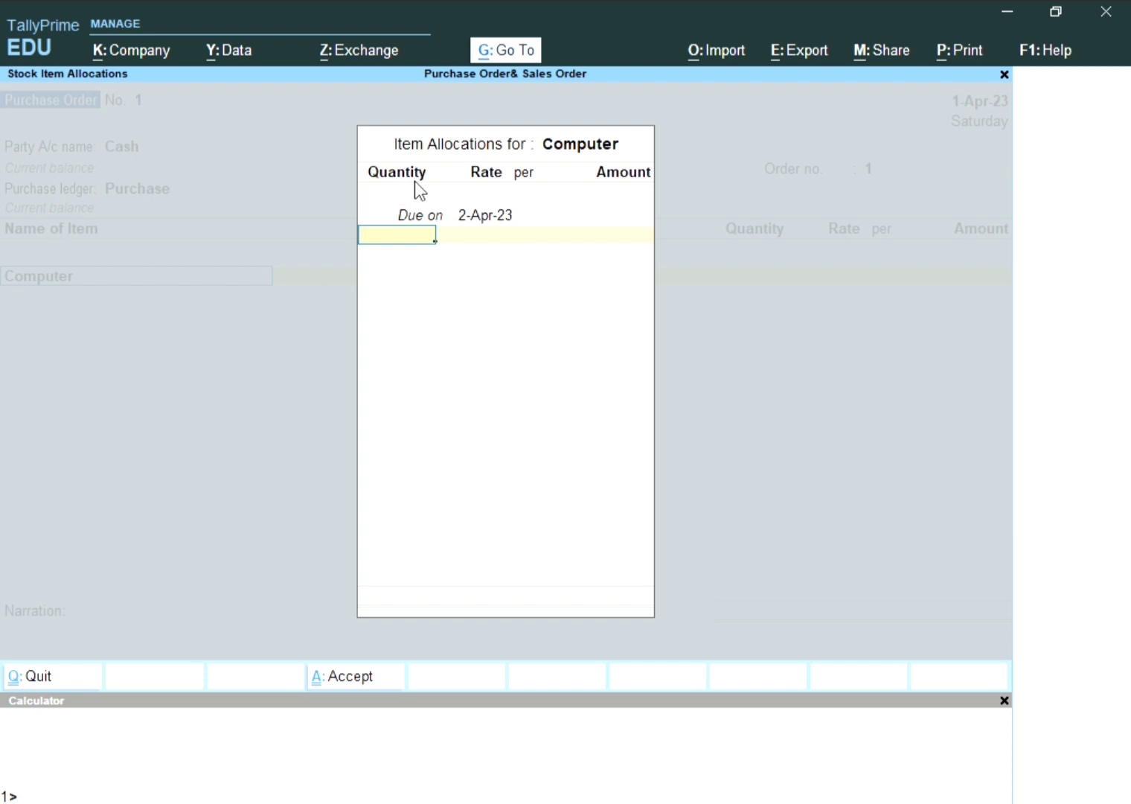
# Allocate 100 pcs of Computer at a rate of 5,000 per pcs and finish the item allocation.
pyautogui.write('100')
pyautogui.press('Return')
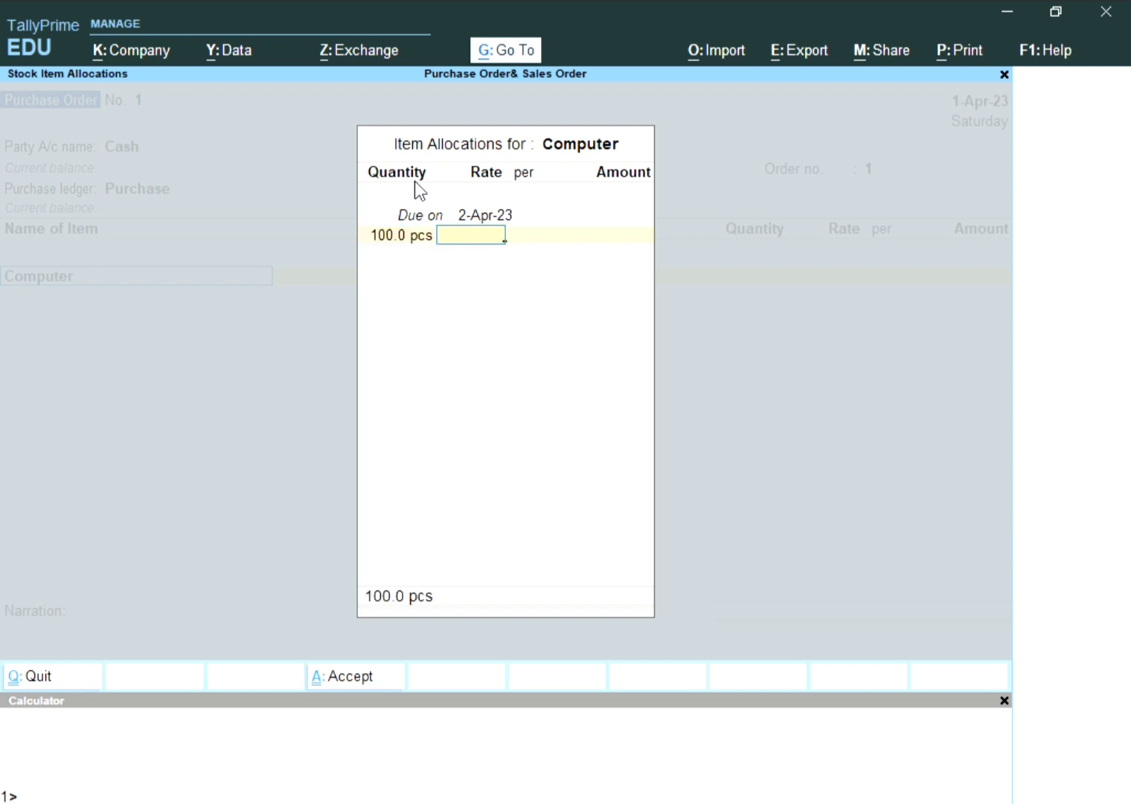
pyautogui.write('50000')
pyautogui.press('BackSpace')
pyautogui.press('Return')
pyautogui.press('Return')
pyautogui.press('Return')
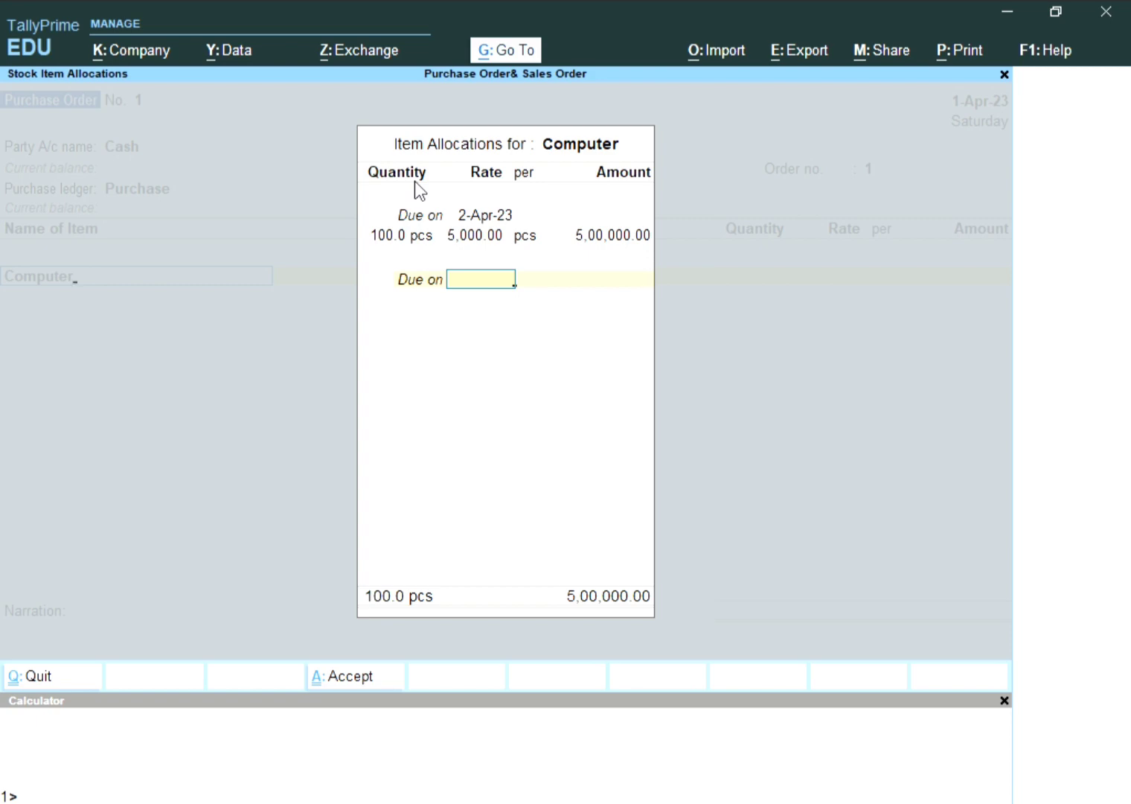
pyautogui.press('Return')
pyautogui.press('Return')
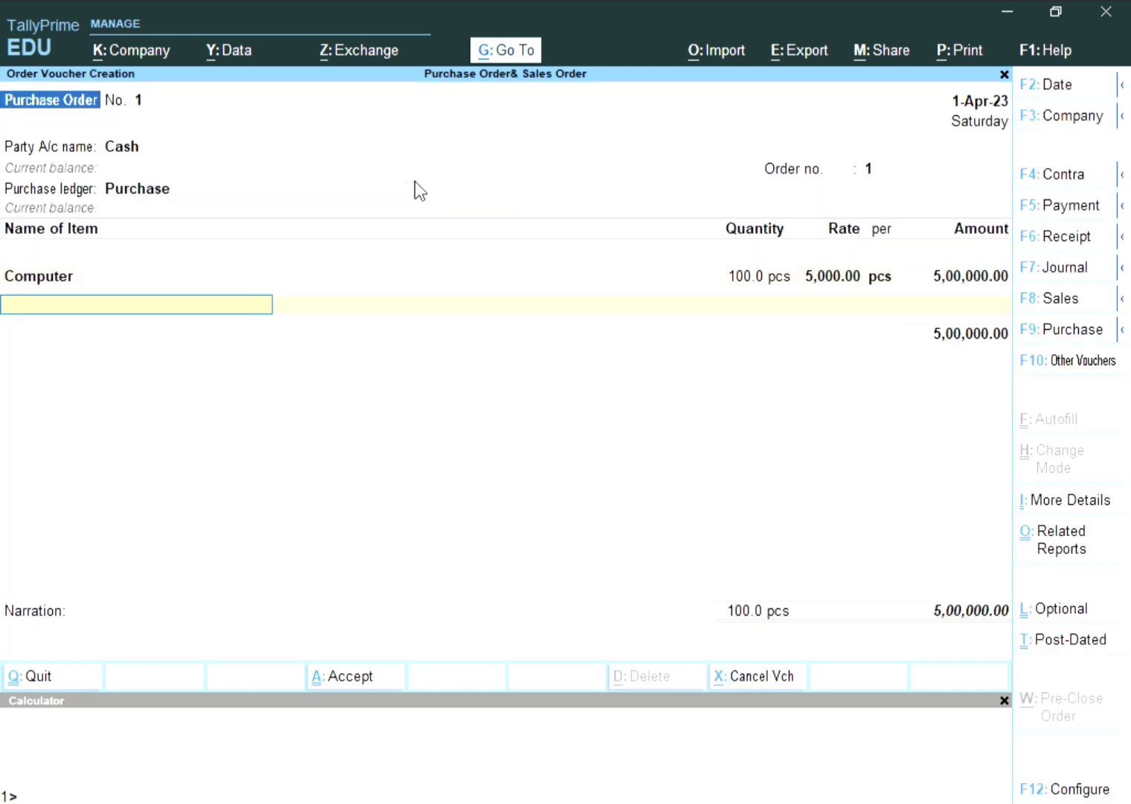
# End the item list, leave the narration blank and save the Purchase Order voucher.
pyautogui.press('Return')
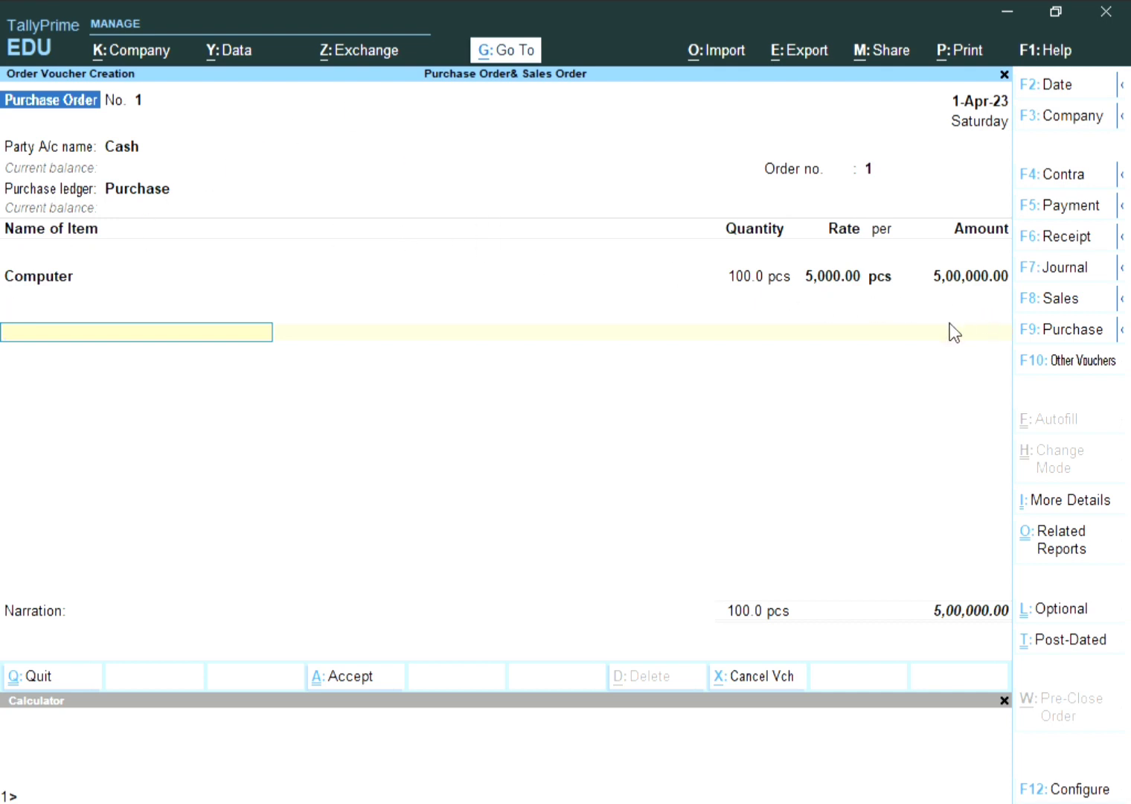
pyautogui.press('Return')
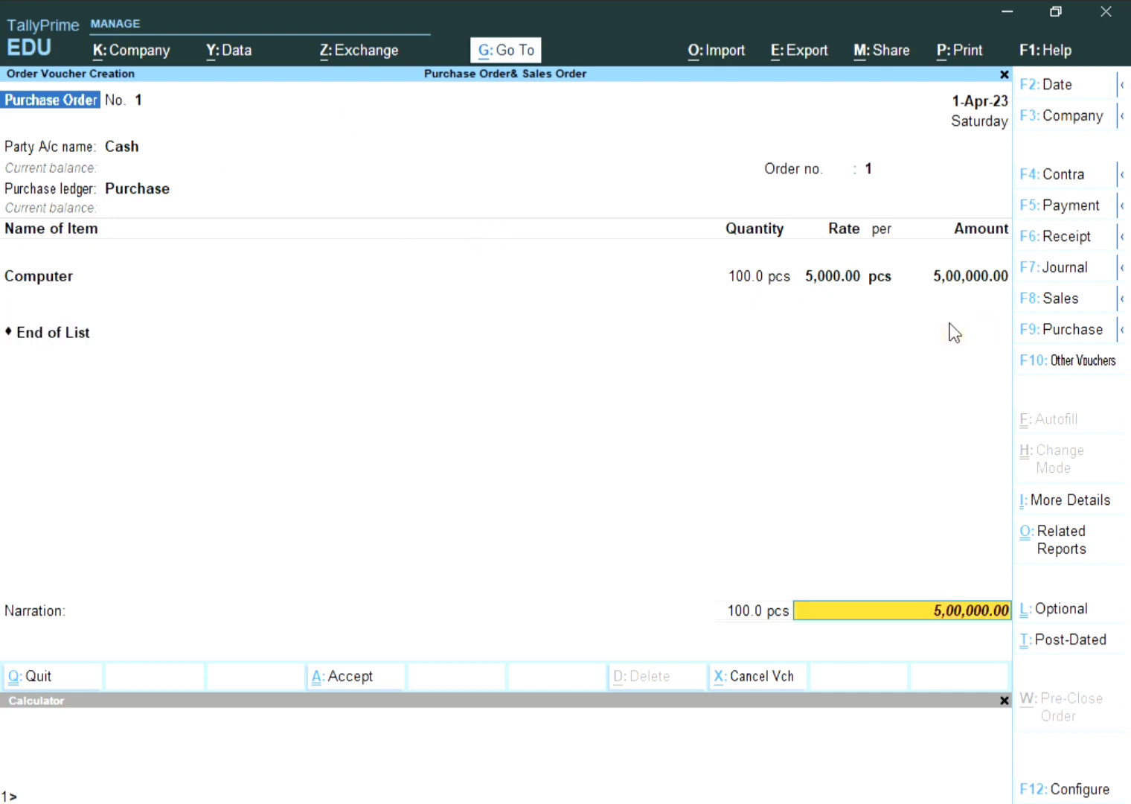
pyautogui.press('Return')
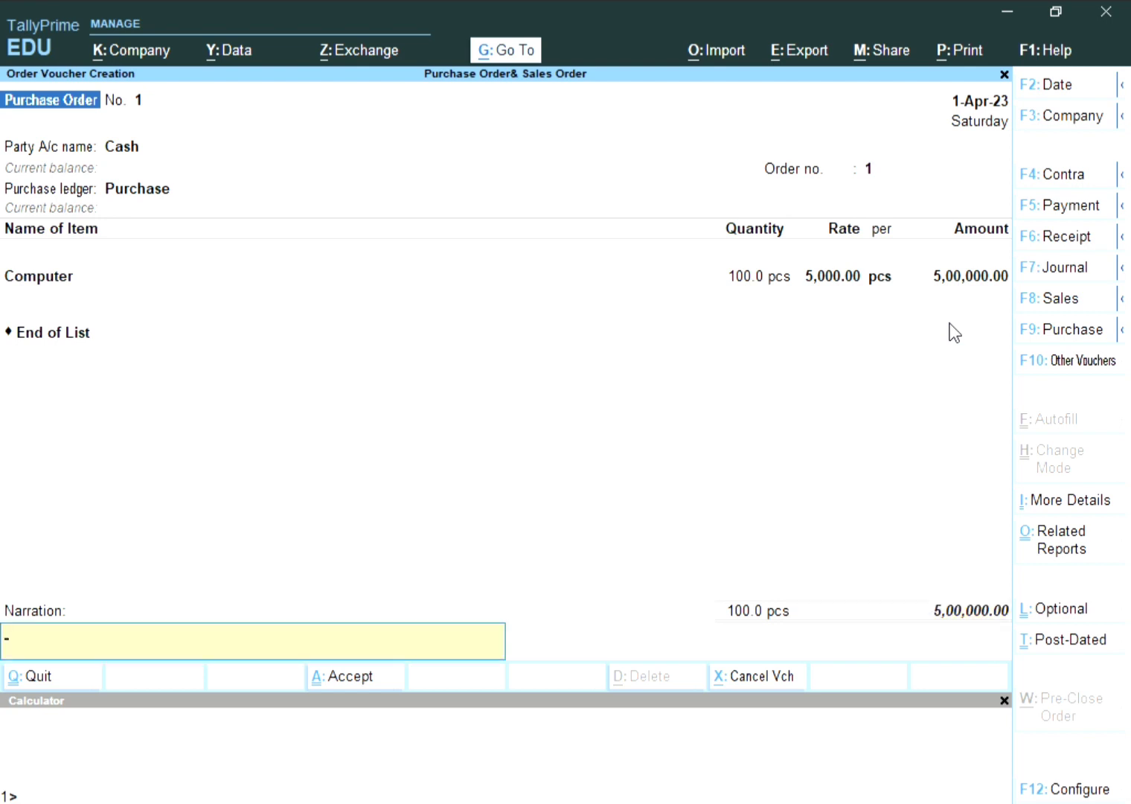
pyautogui.press('Return')
pyautogui.press('Return')
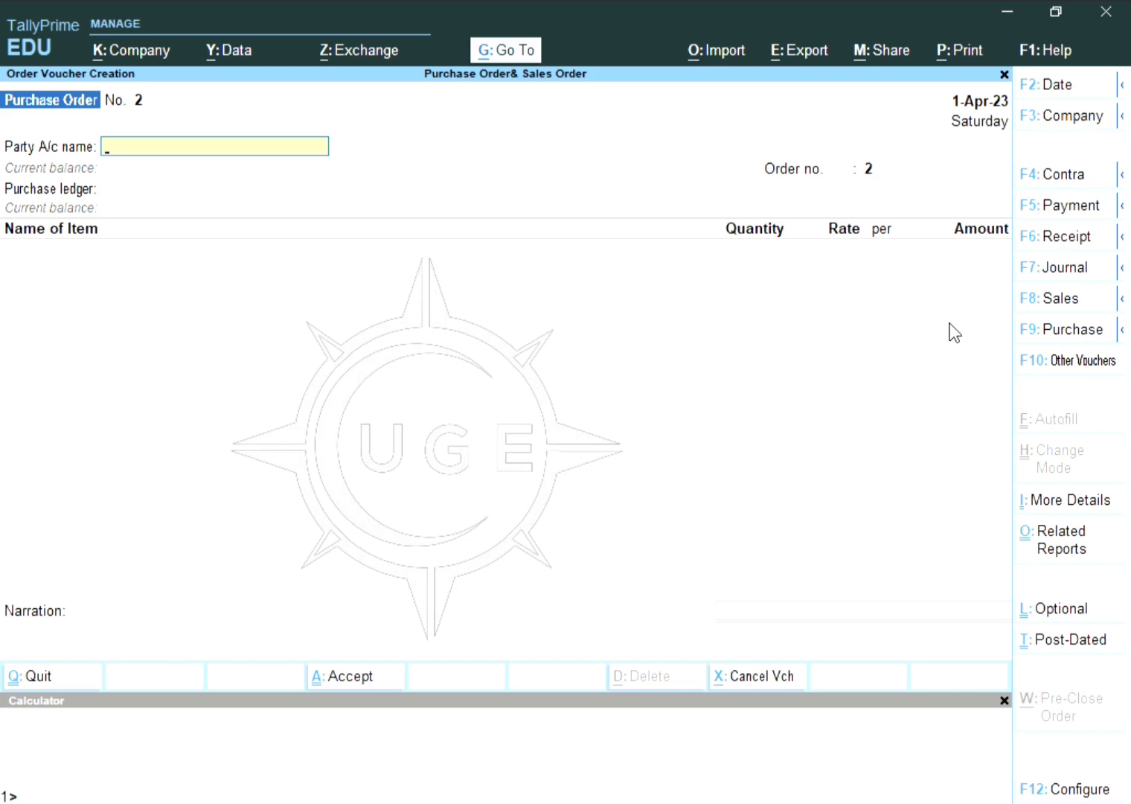
# Start a Sales Order voucher with Cash as the party and leave its order and dispatch details blank.
pyautogui.press('ctrl')
pyautogui.hotkey('ctrl', 'F8')
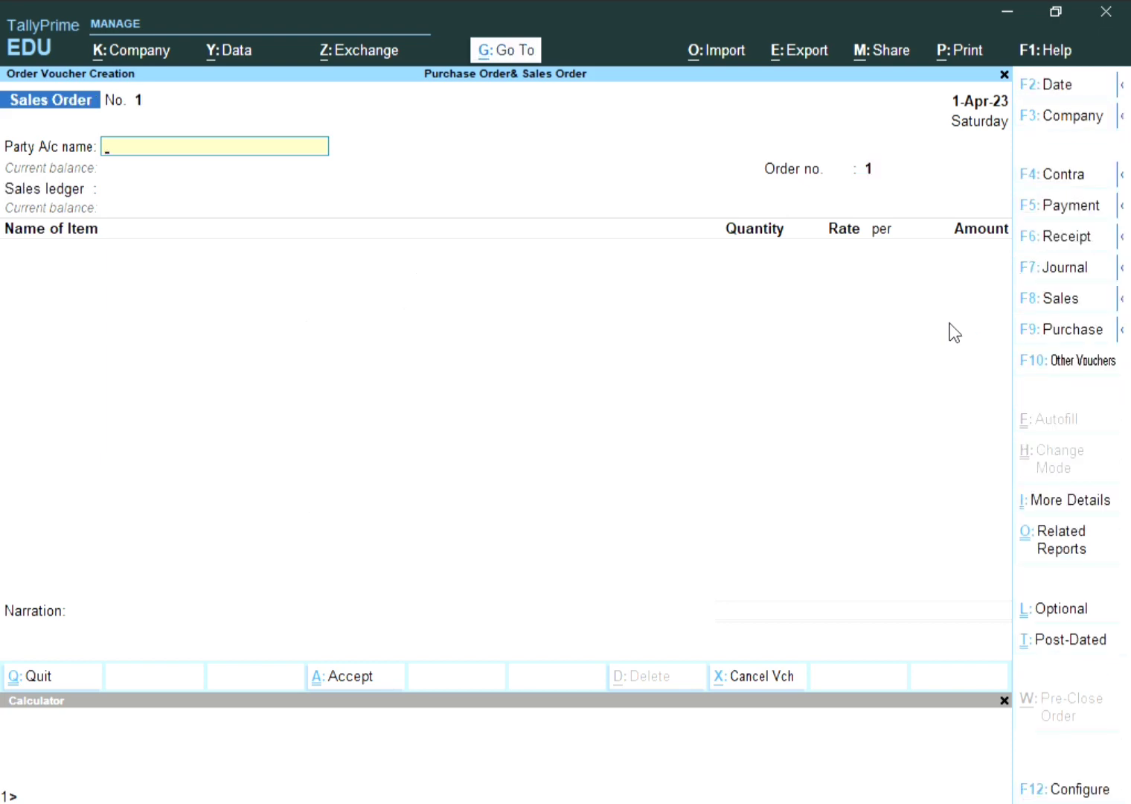
pyautogui.press('Return')
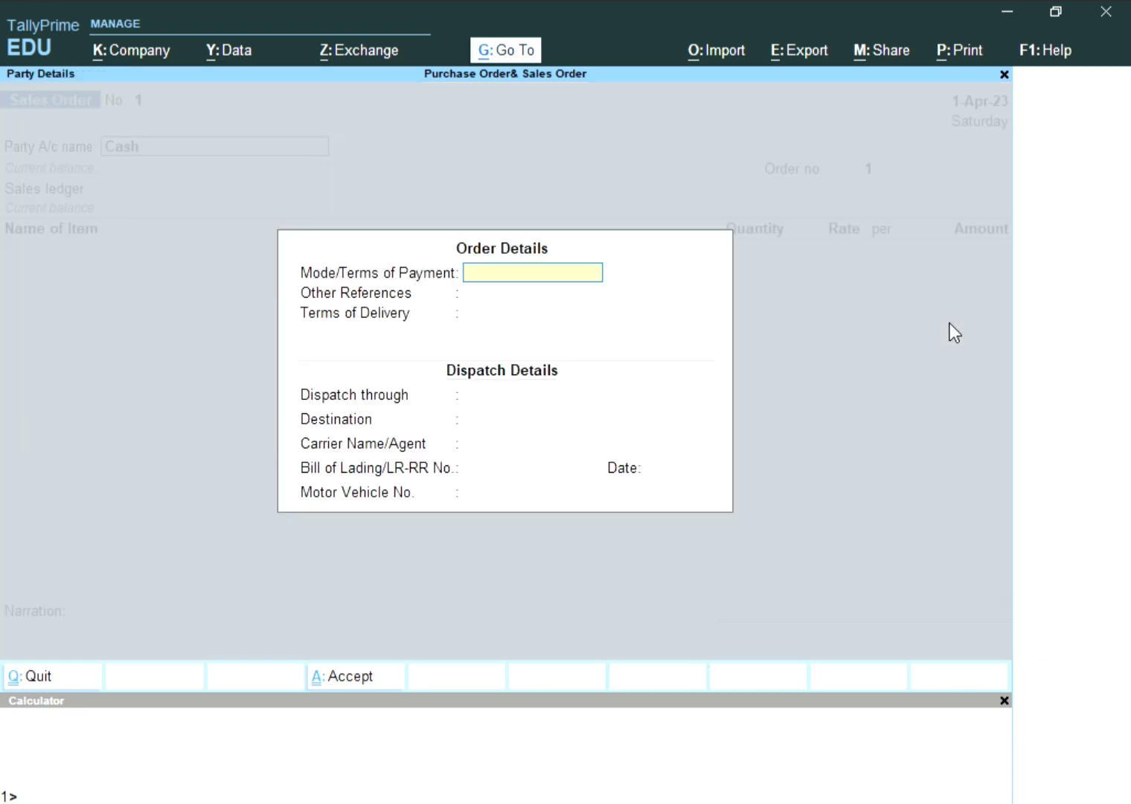
pyautogui.press('Return')
pyautogui.press('Return')
pyautogui.press('Return')
pyautogui.press('Return')
pyautogui.press('Return')
pyautogui.press('Return')
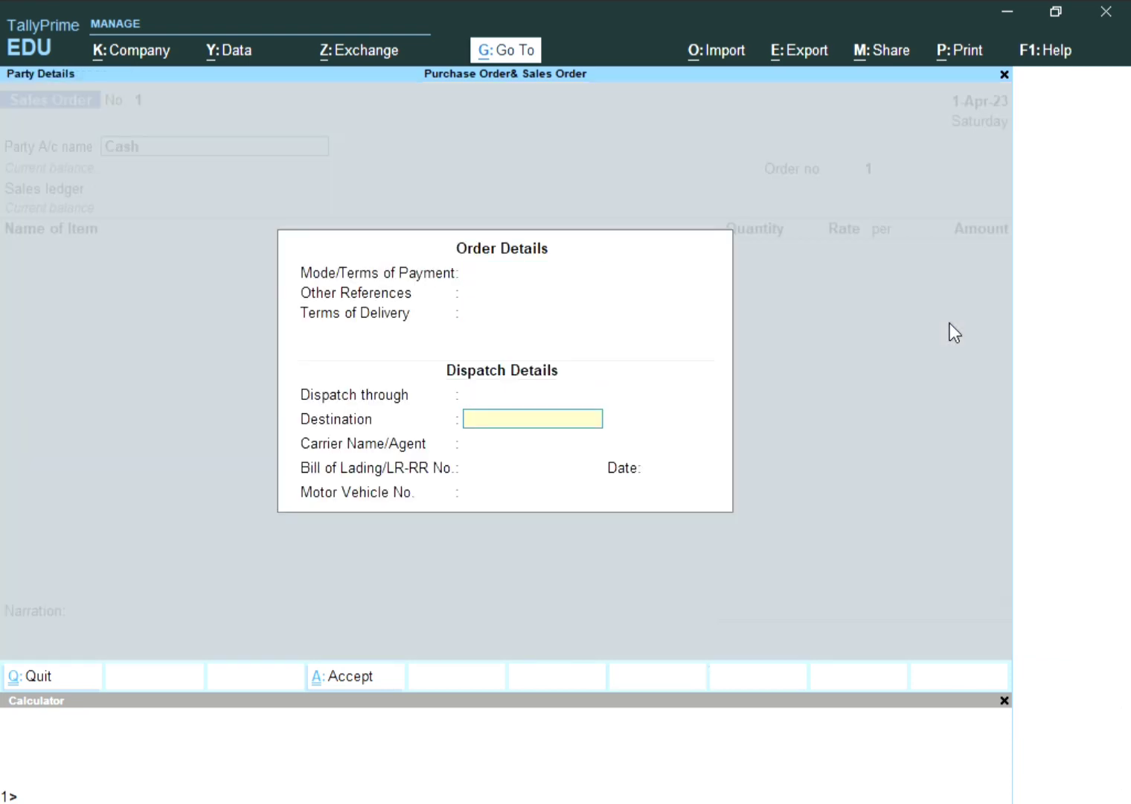
pyautogui.press('Return')
pyautogui.press('Return')
pyautogui.press('Return')
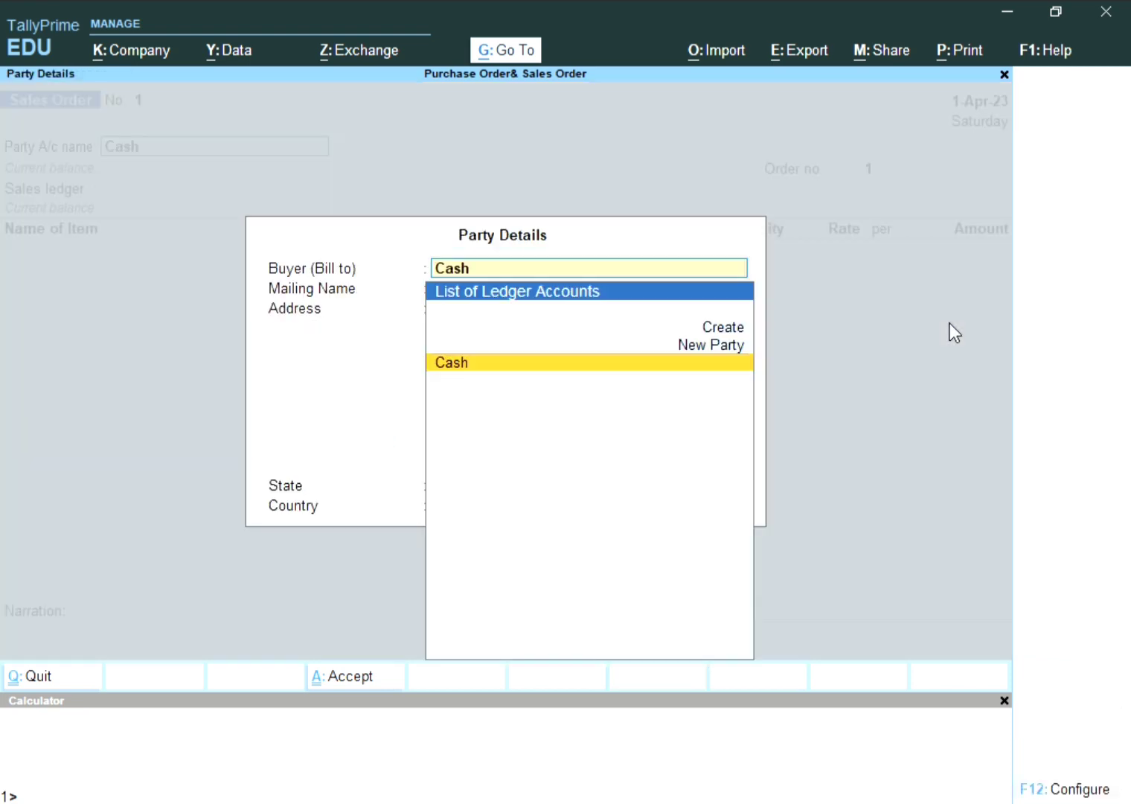
# Keep Cash as the buyer with state Uttar Pradesh and country India in the party details.
pyautogui.press('Return')
pyautogui.press('Return')
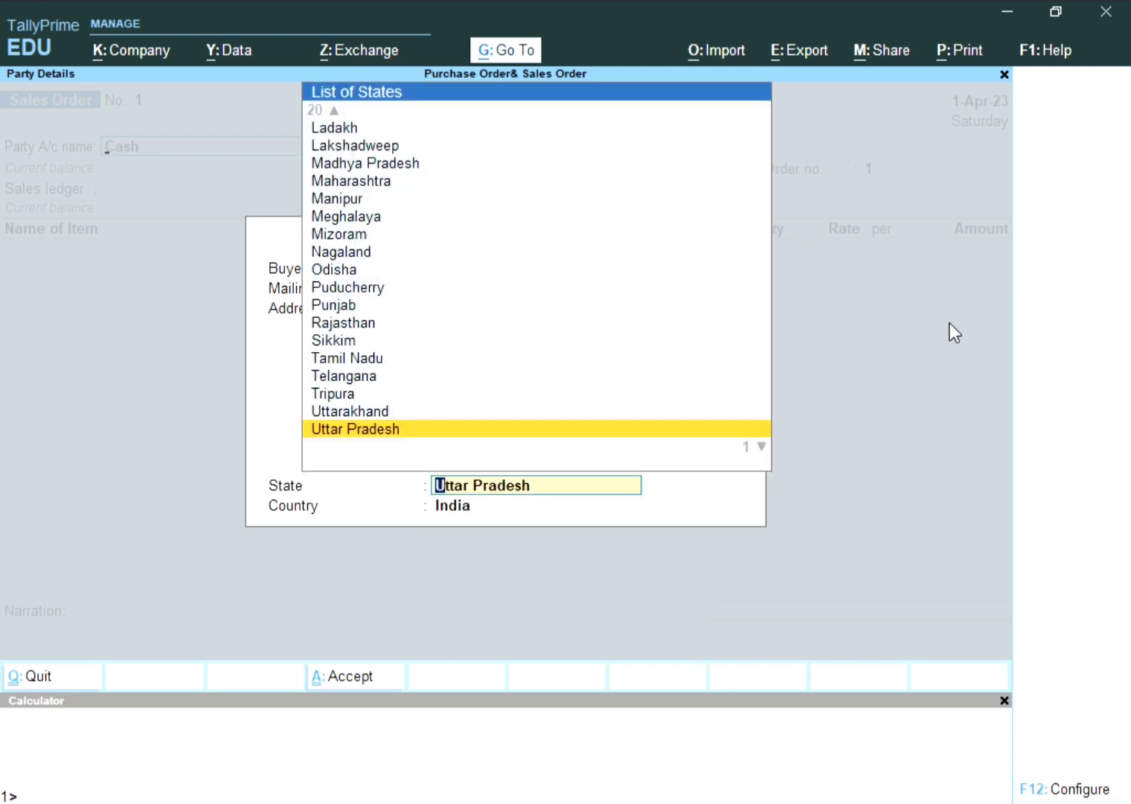
pyautogui.press('Return')
pyautogui.press('Return')
pyautogui.press('Return')
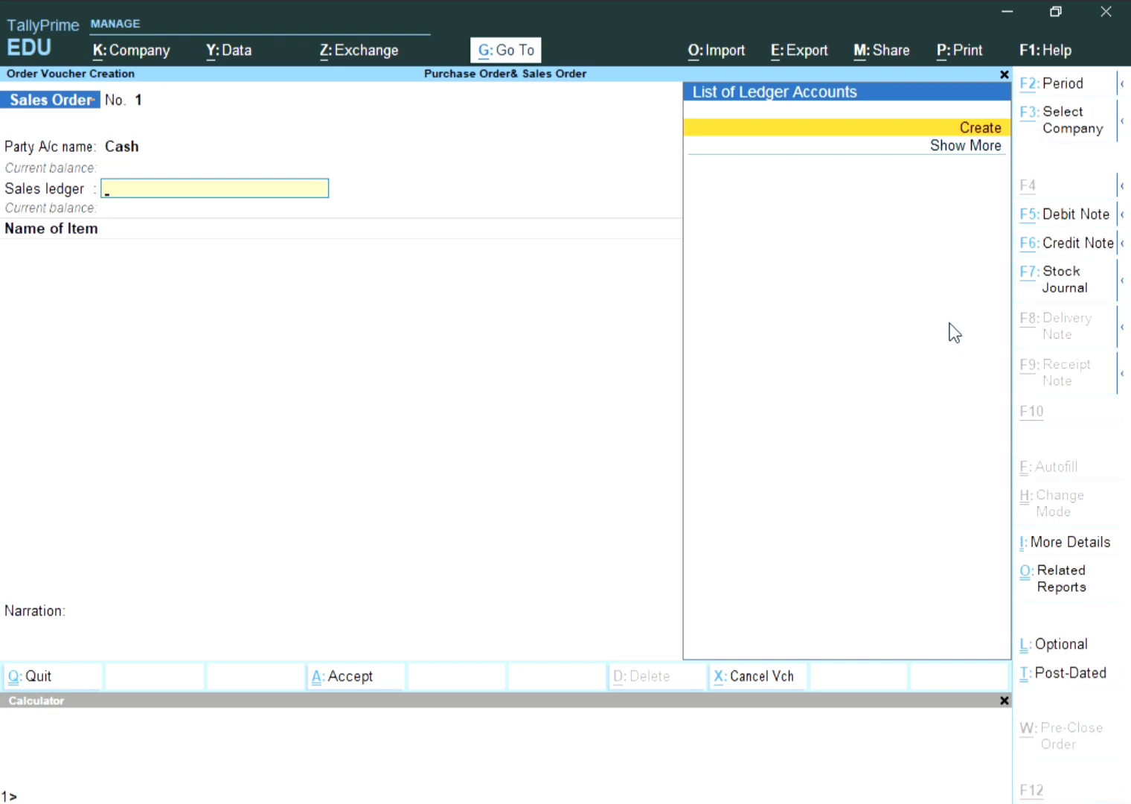
# Create a ledger named Sales under Sales Accounts, keeping its ledger type as Not Applicable.
pyautogui.hotkey('alt', 'c')
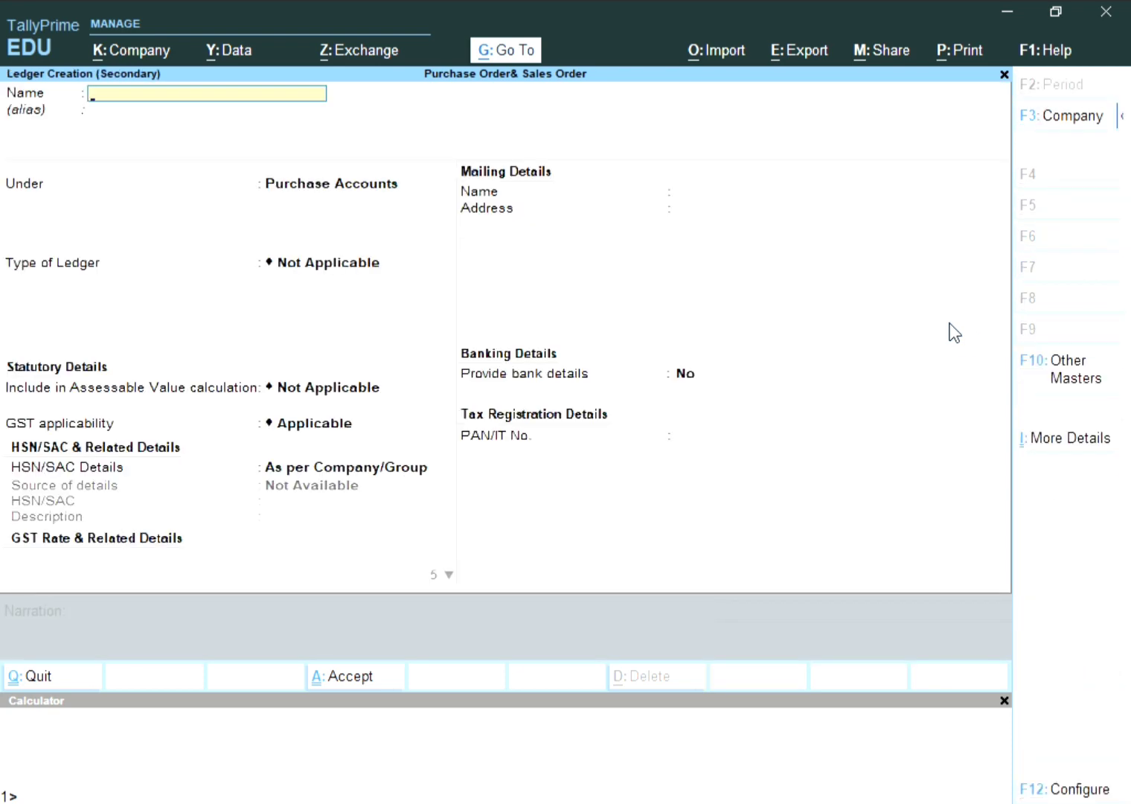
pyautogui.write('Sales')
pyautogui.press('Return')
pyautogui.press('Return')
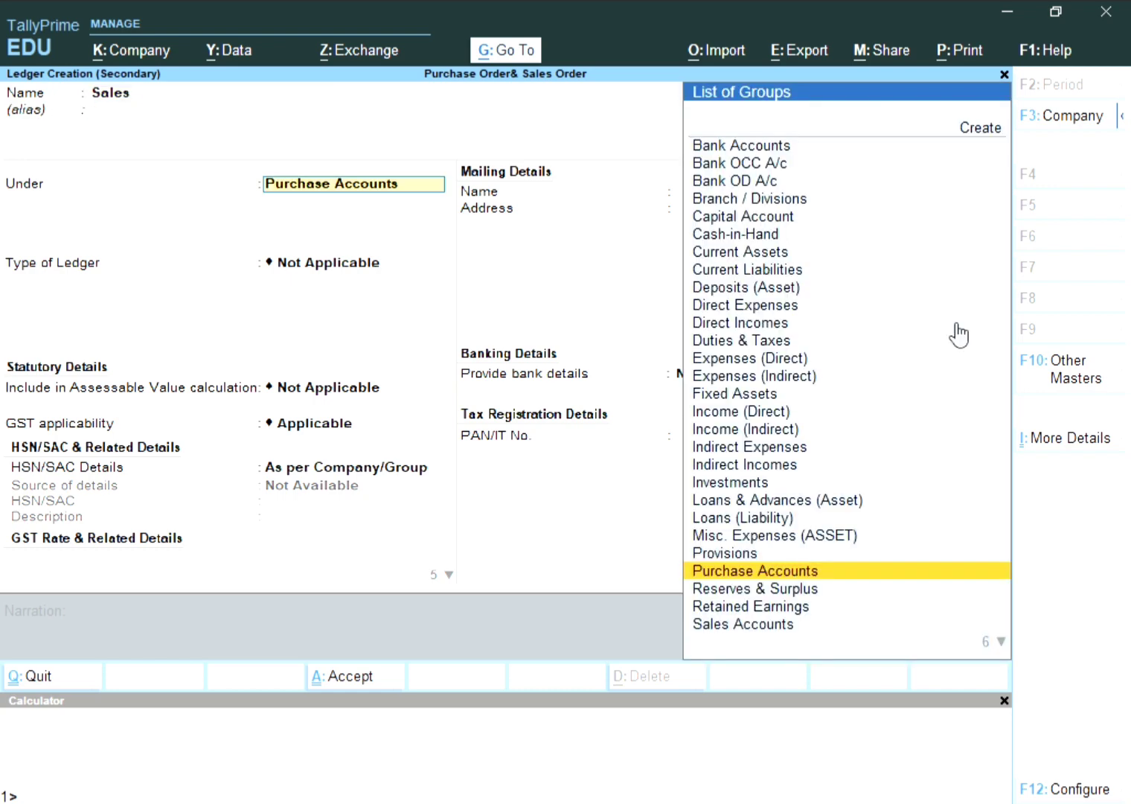
pyautogui.write('S')
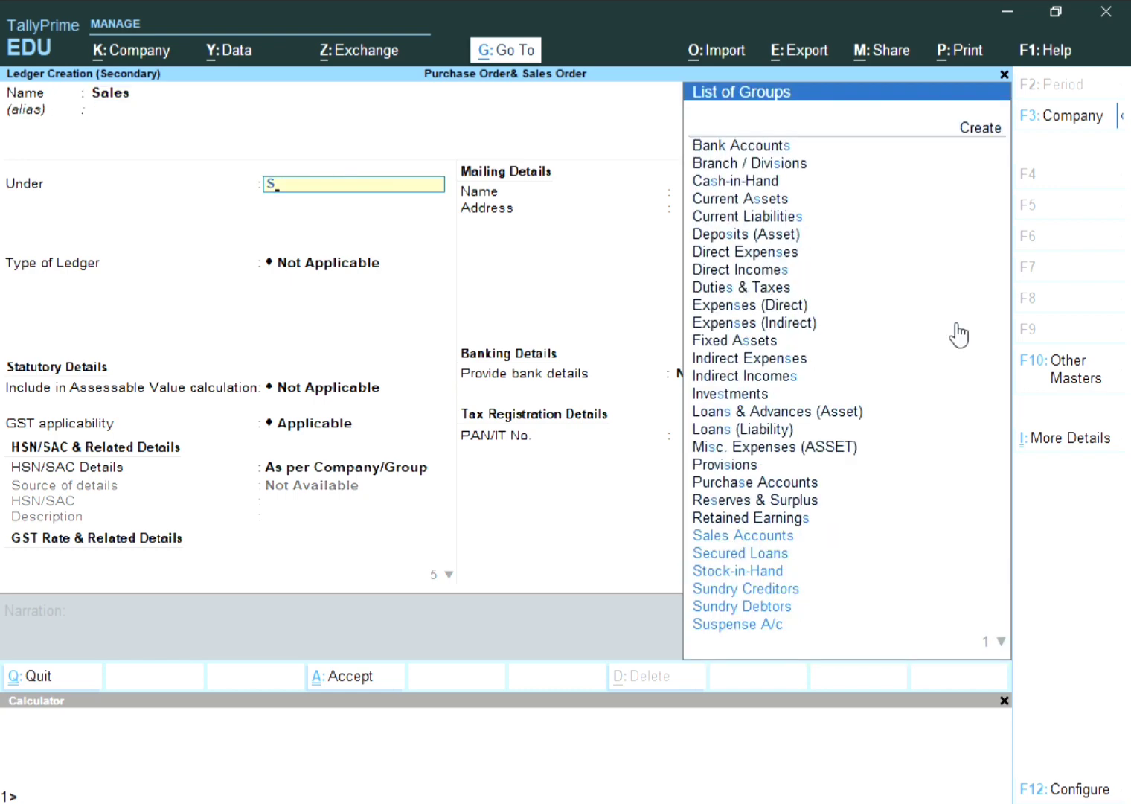
pyautogui.press('Down')
pyautogui.press('Up')
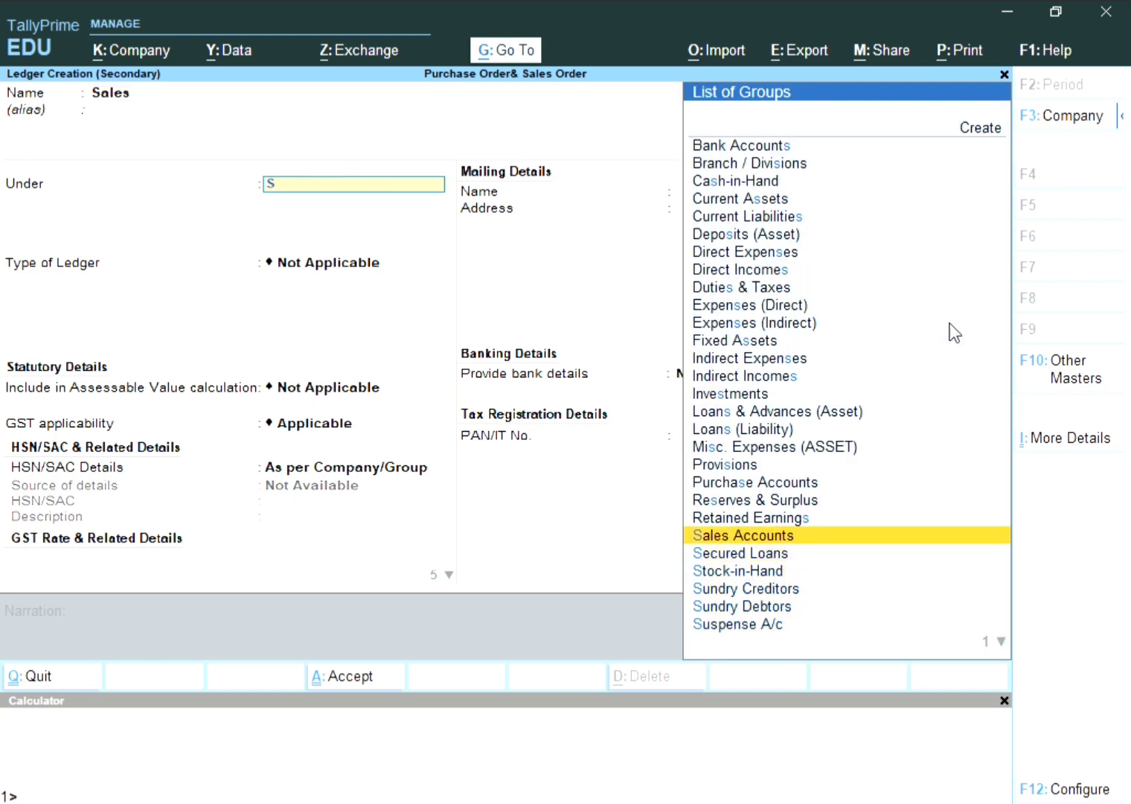
pyautogui.press('Return')
pyautogui.press('Return')
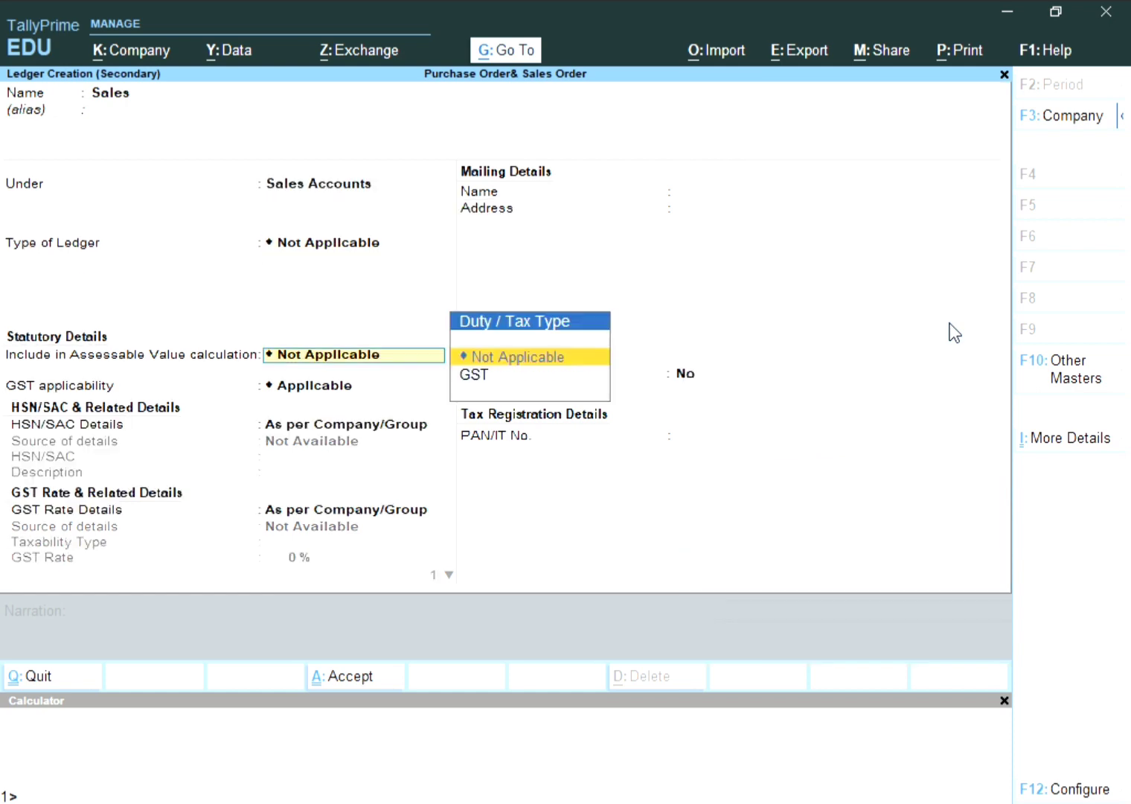
# Keep the Sales ledger's default GST settings, set its type of supply to Goods and save it.
pyautogui.press('Return')
pyautogui.press('Return')
pyautogui.press('Return')
pyautogui.press('Return')
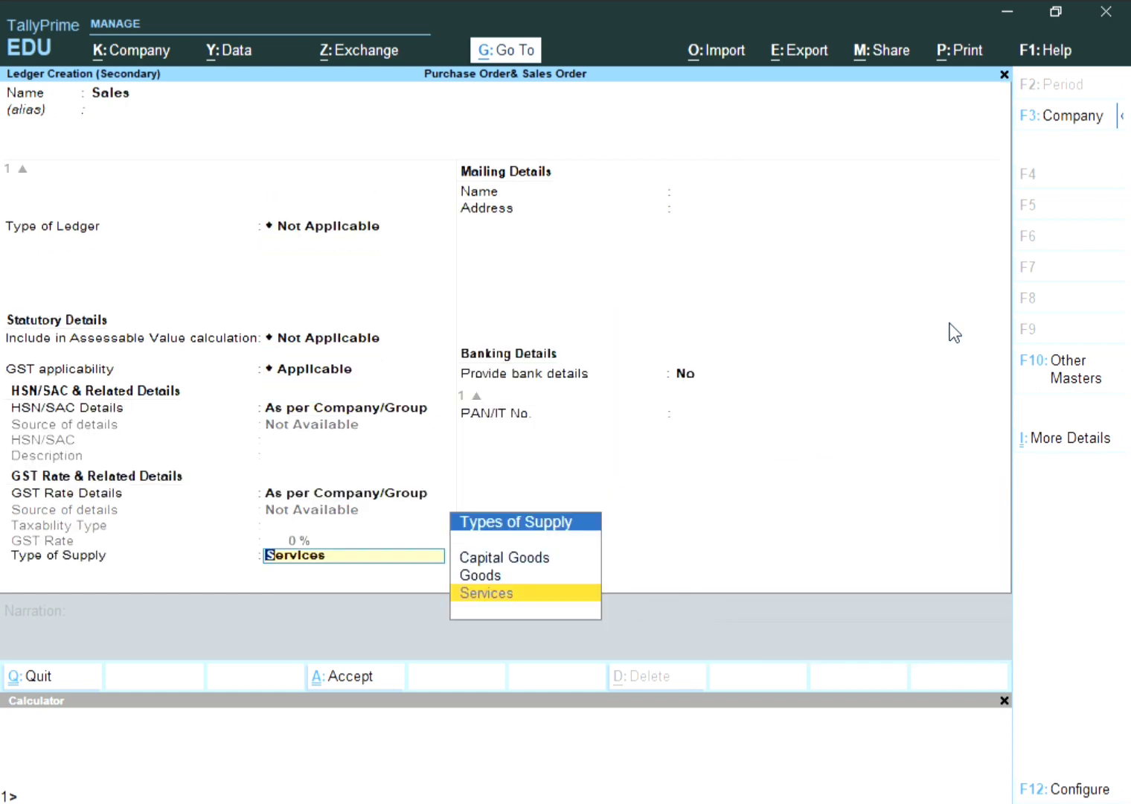
pyautogui.press('Return')
pyautogui.press('BackSpace')
pyautogui.press('Up')
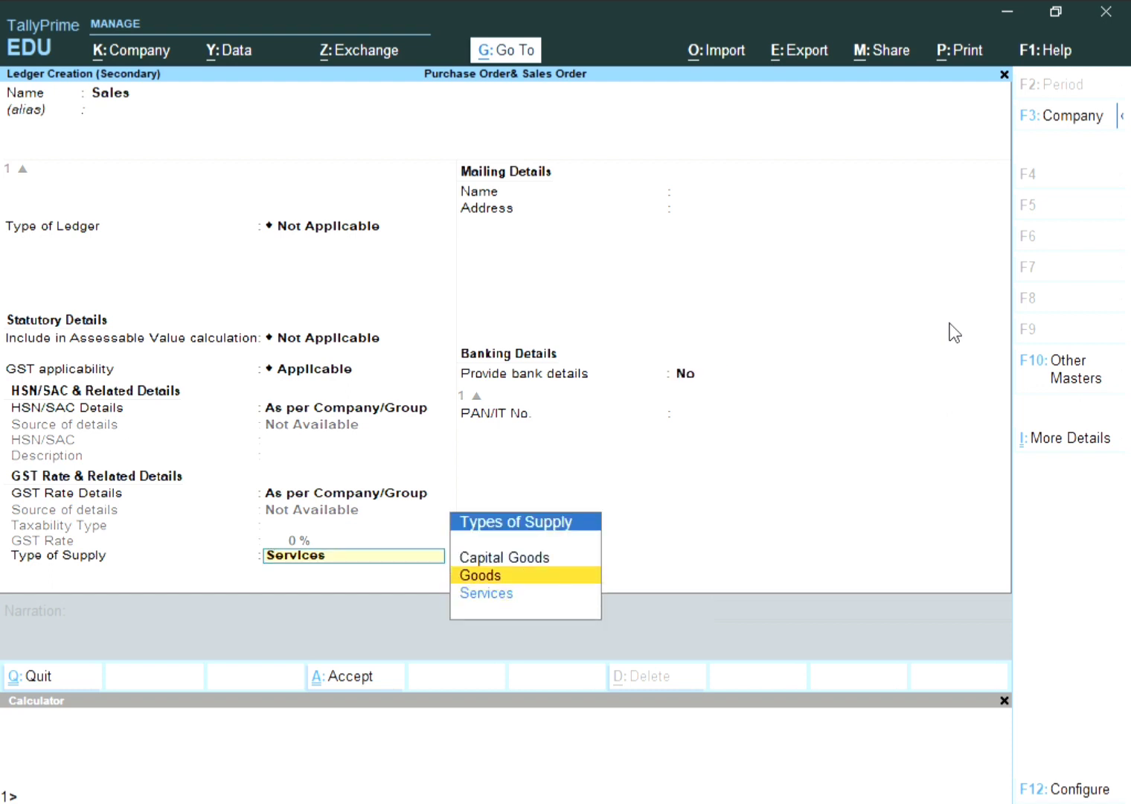
pyautogui.press('Return')
pyautogui.press('Return')
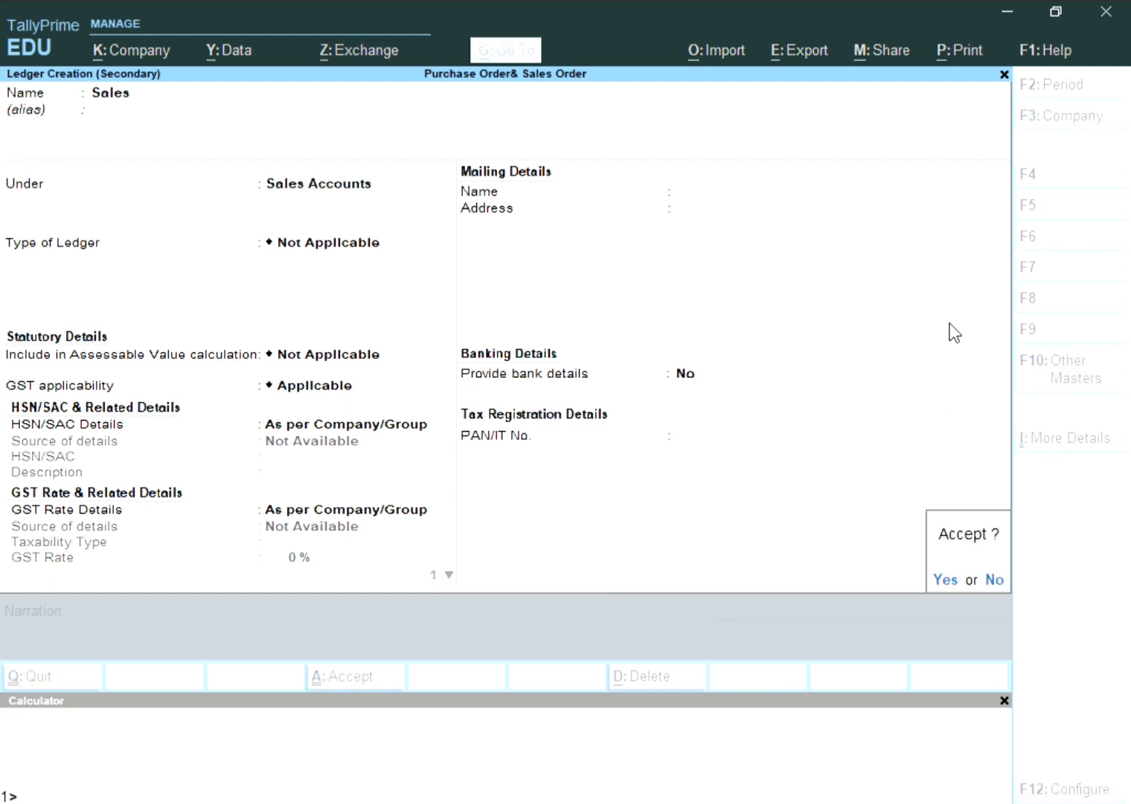
pyautogui.press('Return')
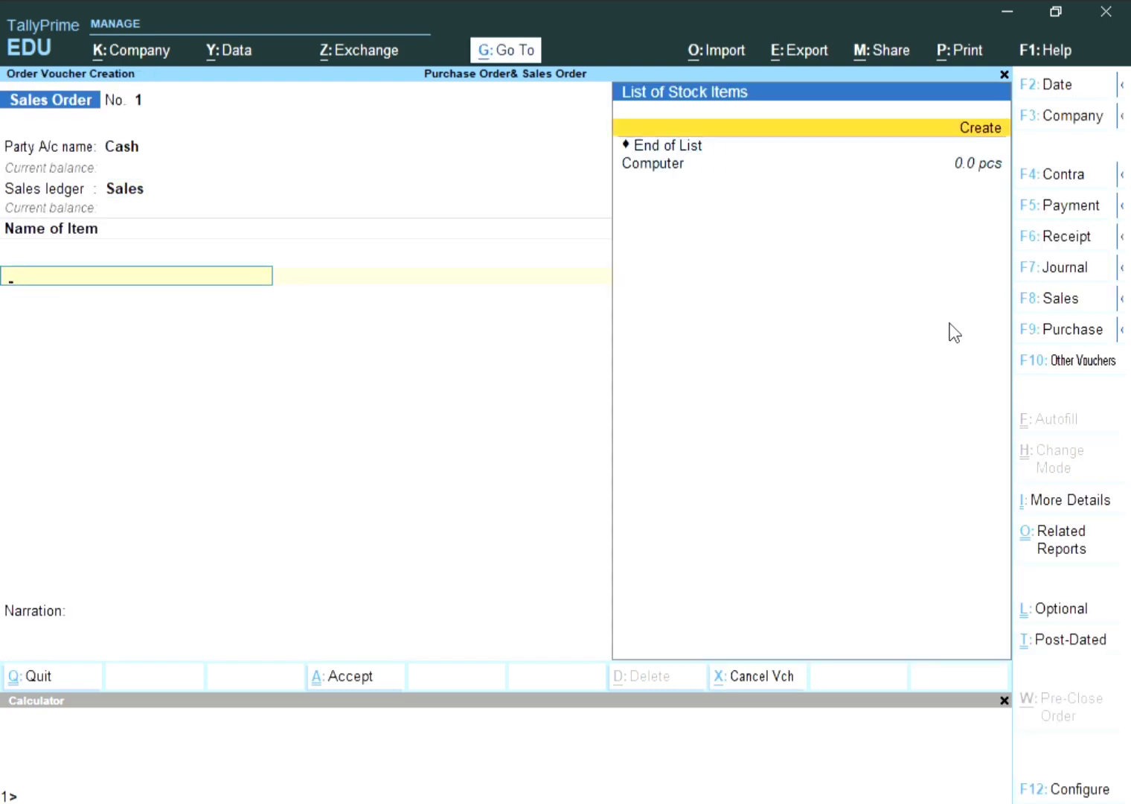
# Add the Computer stock item to the Sales Order with a due period of 8 days.
pyautogui.press('Down')
pyautogui.press('Down')
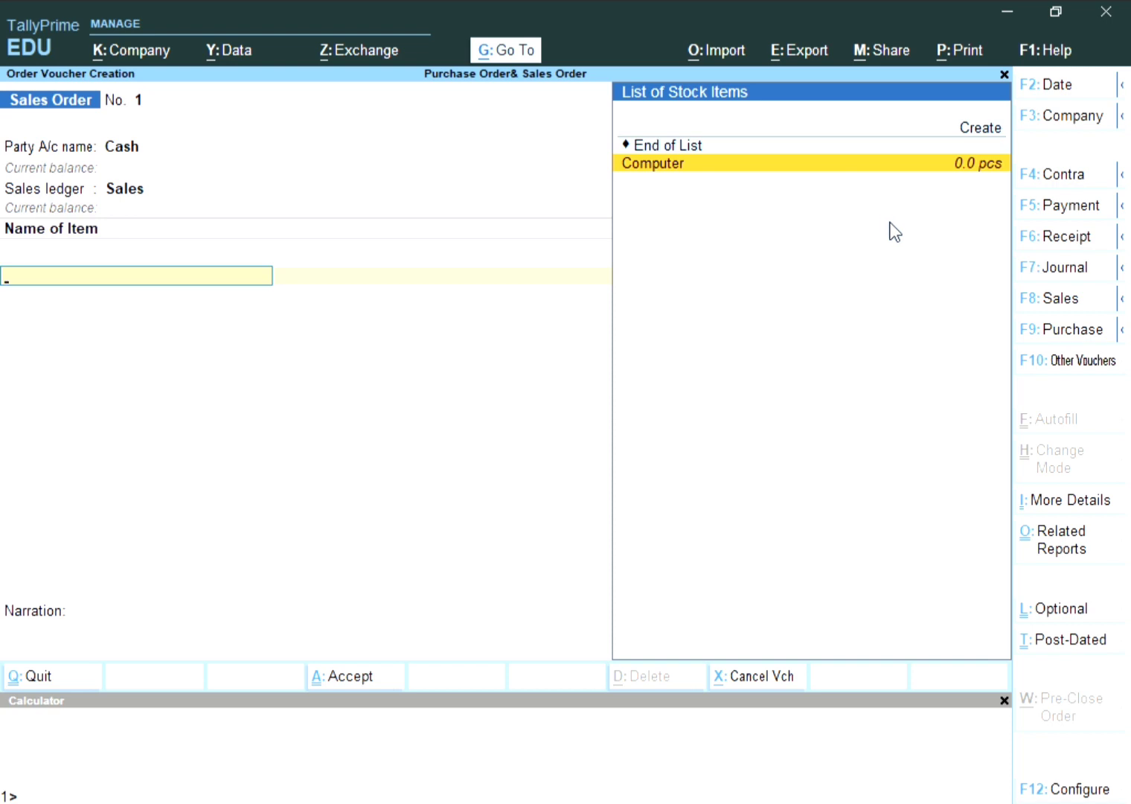
pyautogui.press('Return')
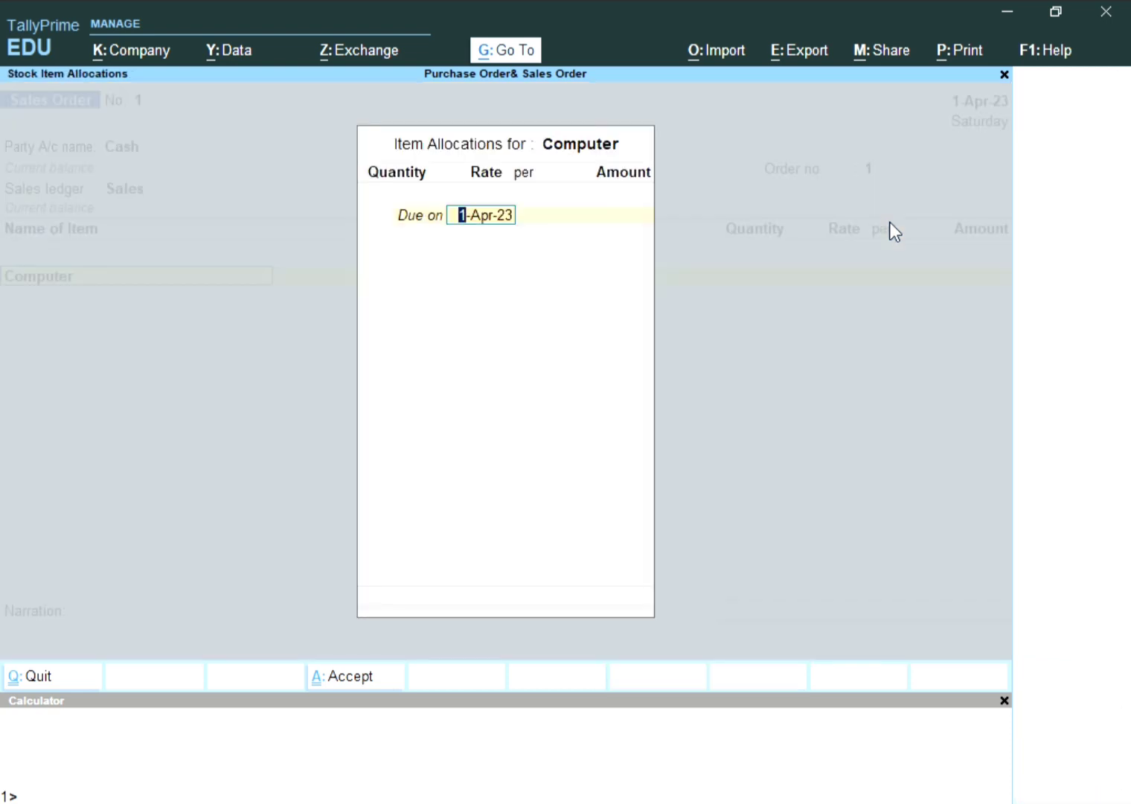
pyautogui.write('8')
pyautogui.press('Return')
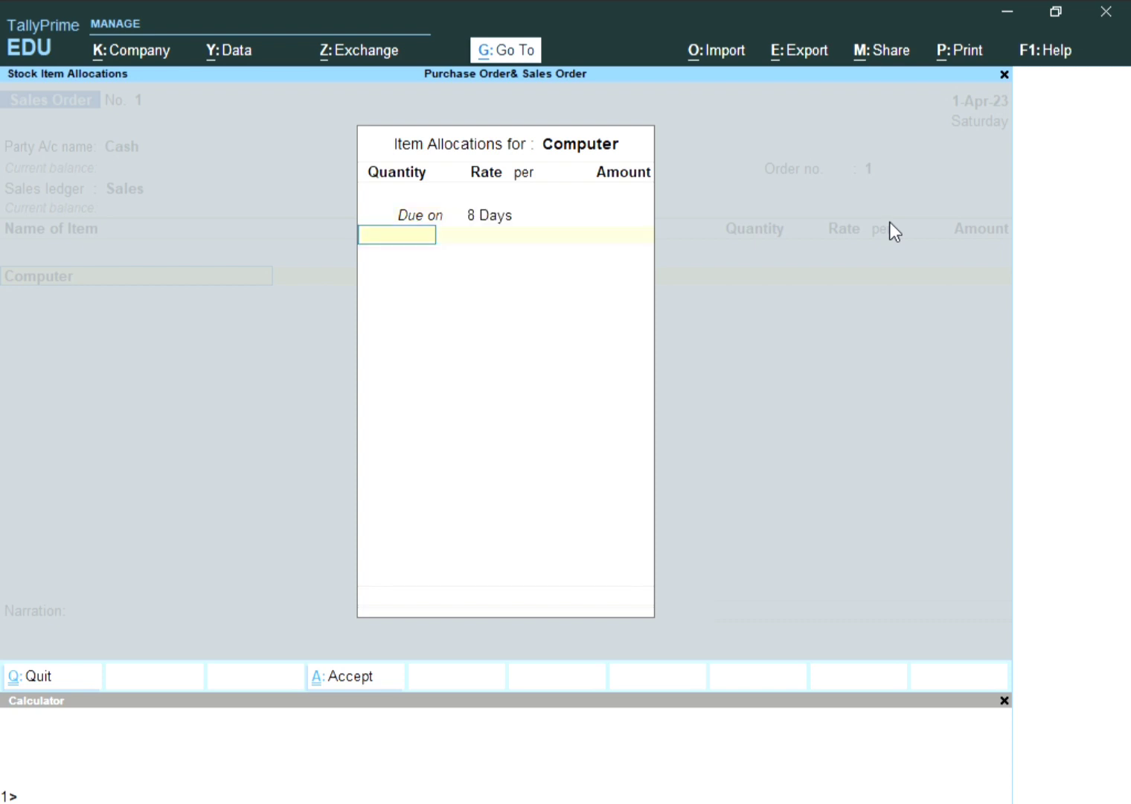
# Allocate 50 pcs of Computer at a rate of 5,500 per pcs in the Sales Order.
pyautogui.write('500')
pyautogui.press('BackSpace')
pyautogui.press('Return')
pyautogui.press('Return')
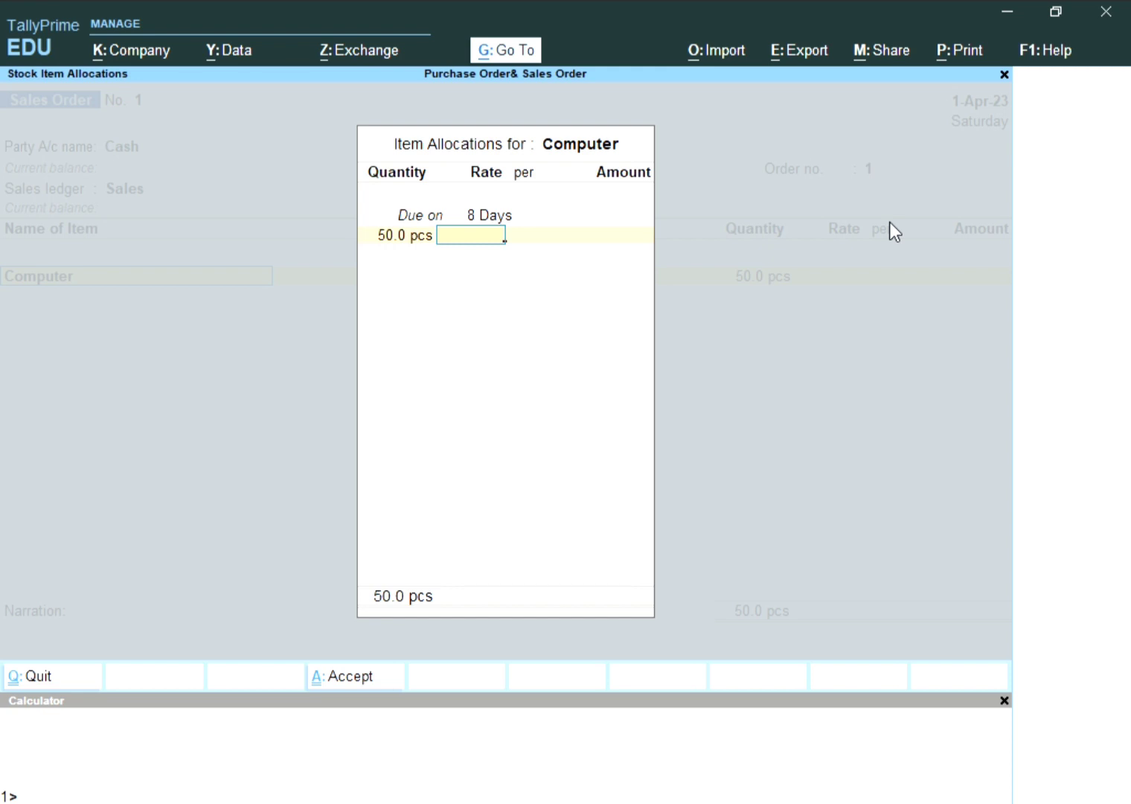
pyautogui.write('55000')
pyautogui.press('BackSpace')
pyautogui.press('Return')
pyautogui.press('Return')
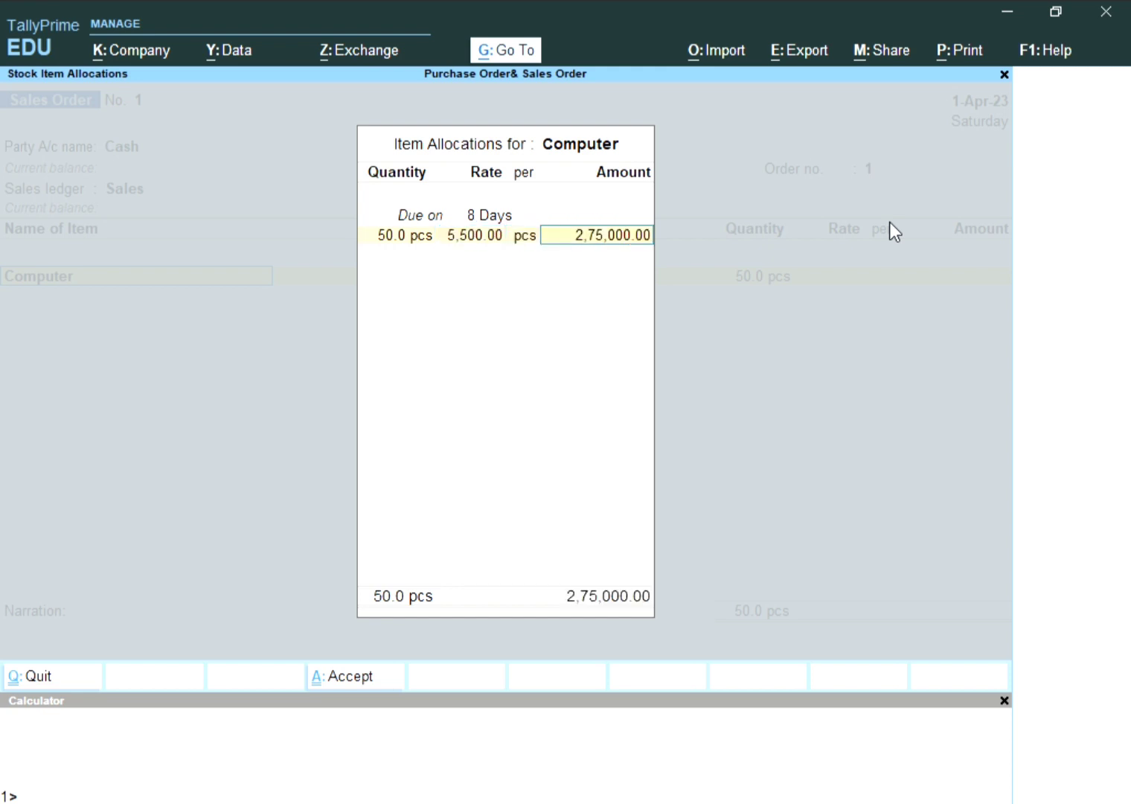
pyautogui.press('Return')
# Finish the item list, leave the narration blank and save the Sales Order voucher.
pyautogui.press('Return')
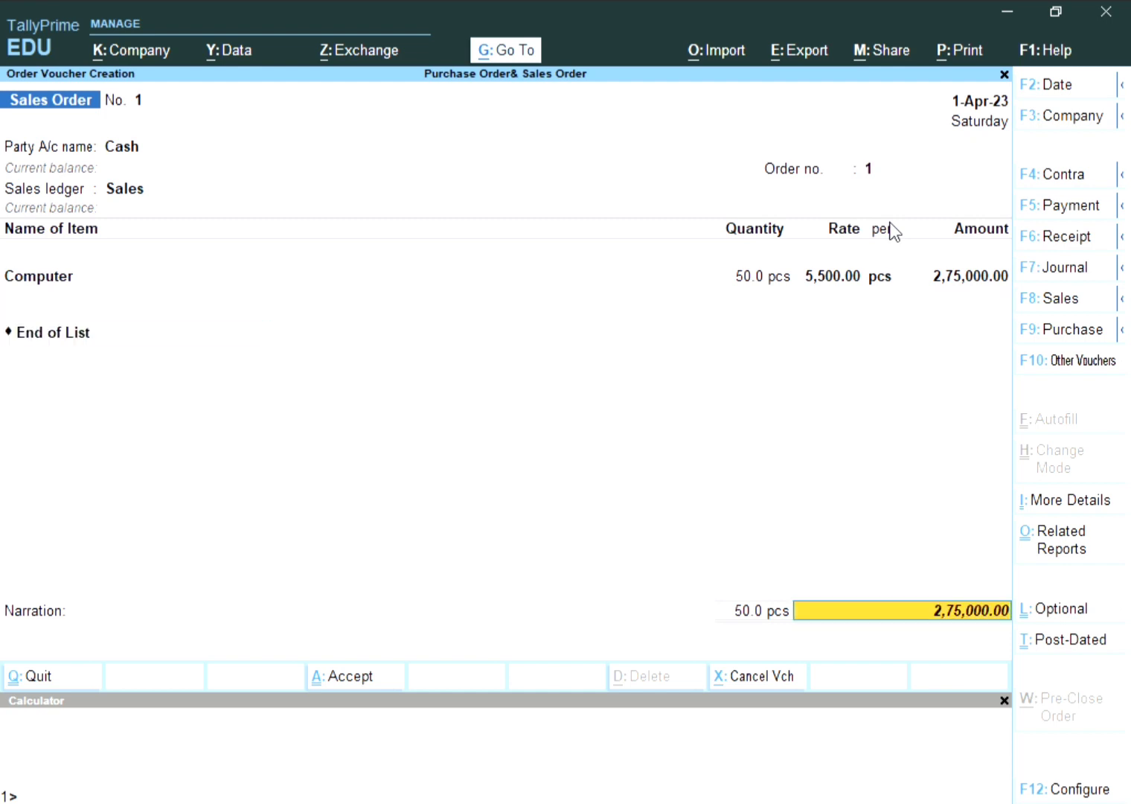
pyautogui.press('Return')
pyautogui.press('Return')
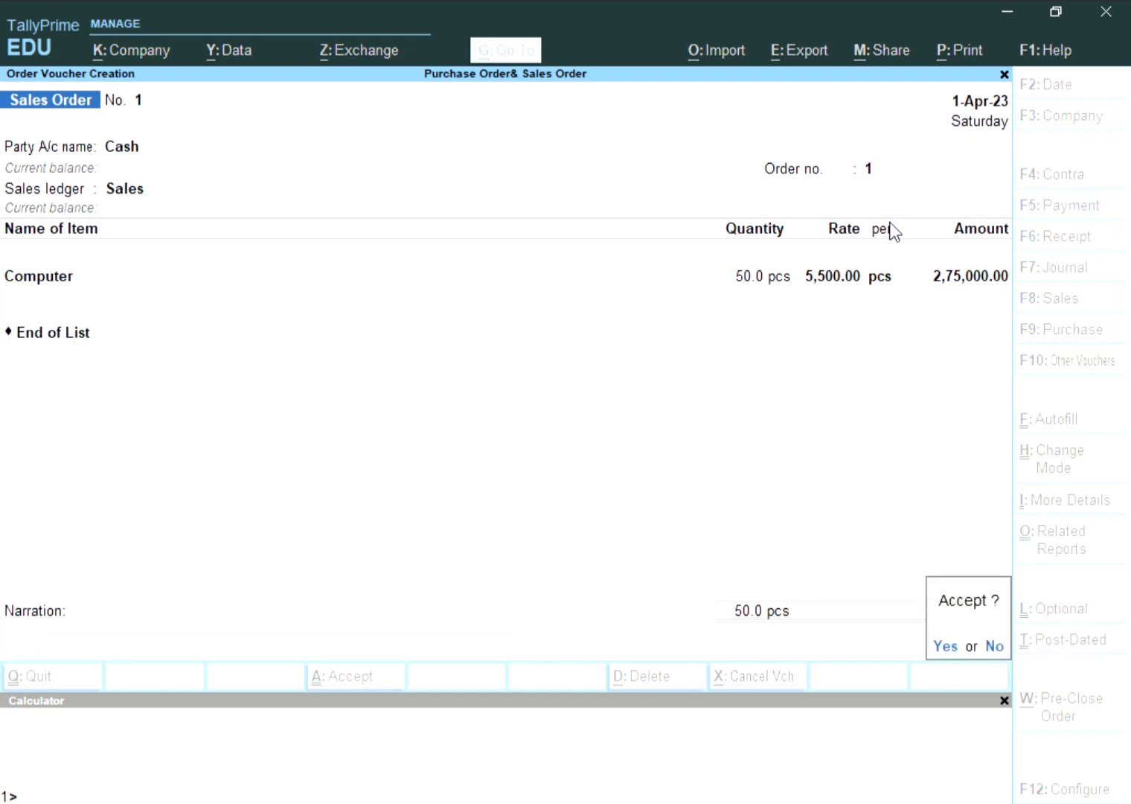
pyautogui.press('Return')
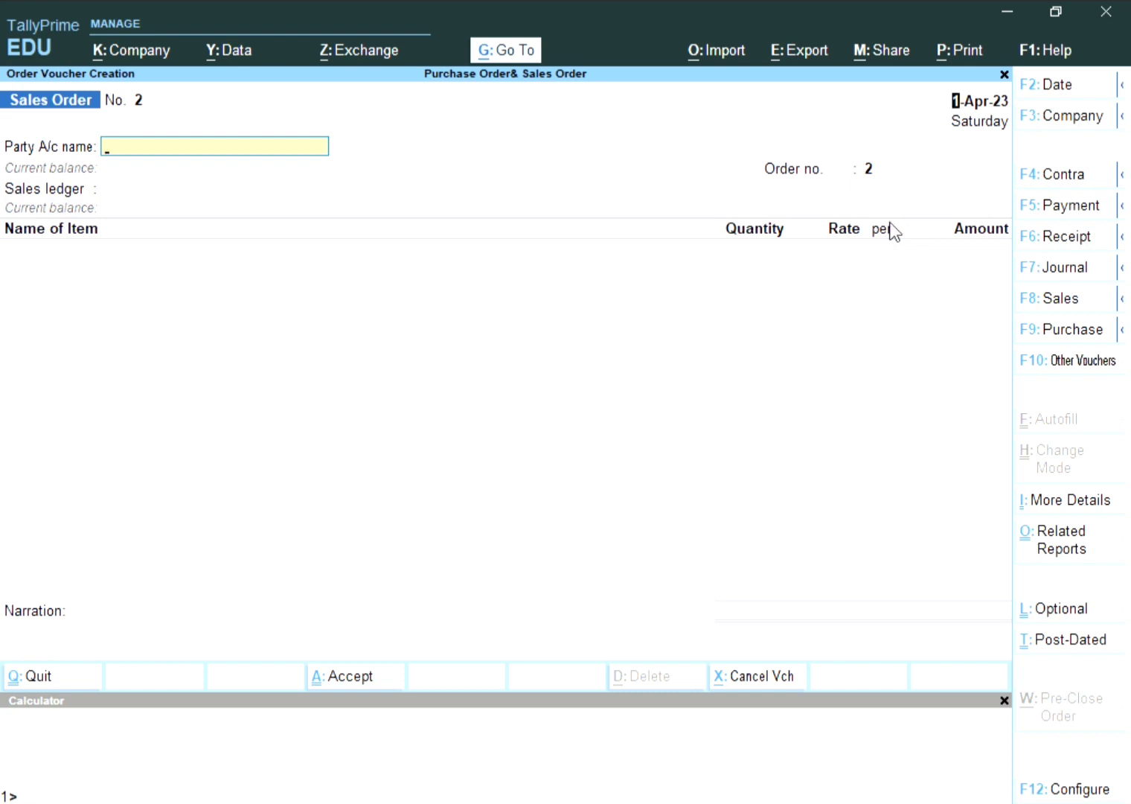
# Reopen Purchase Order voucher No. 1 and go through its party details to the Computer item allocation.
pyautogui.press('pageup')
pyautogui.press('pageup')
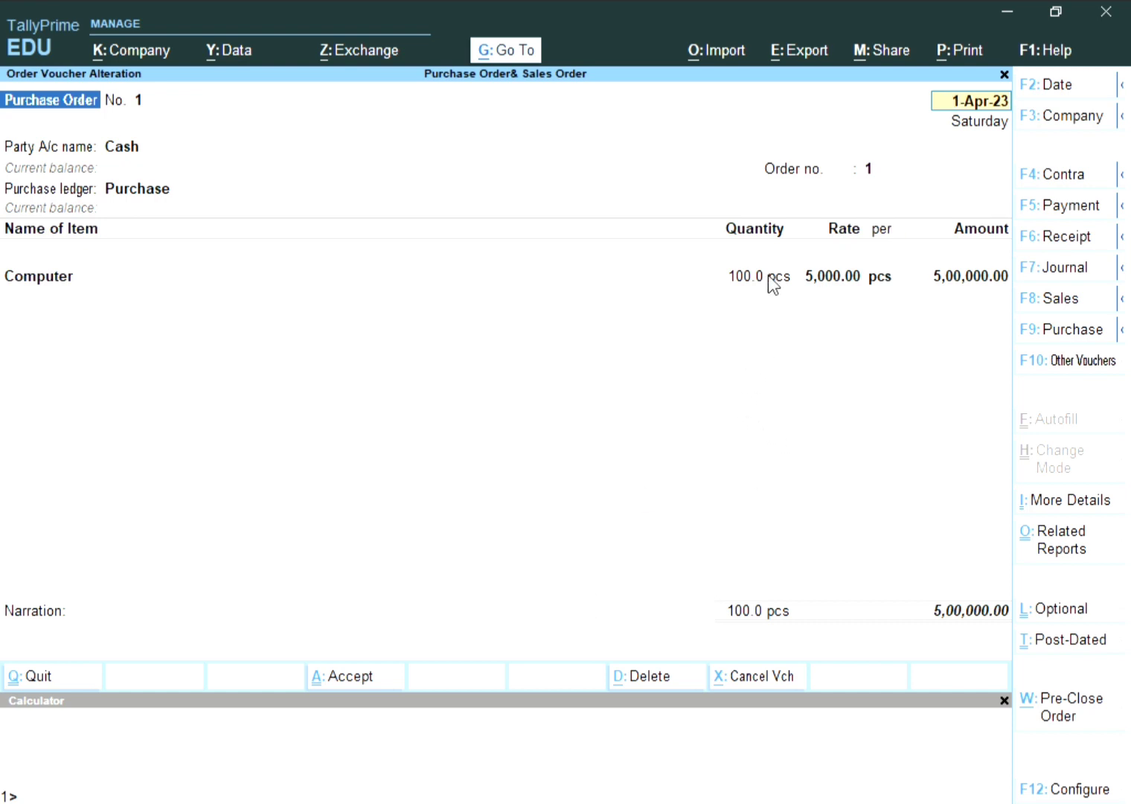
pyautogui.press('Return')
pyautogui.press('Return')
pyautogui.press('Return')
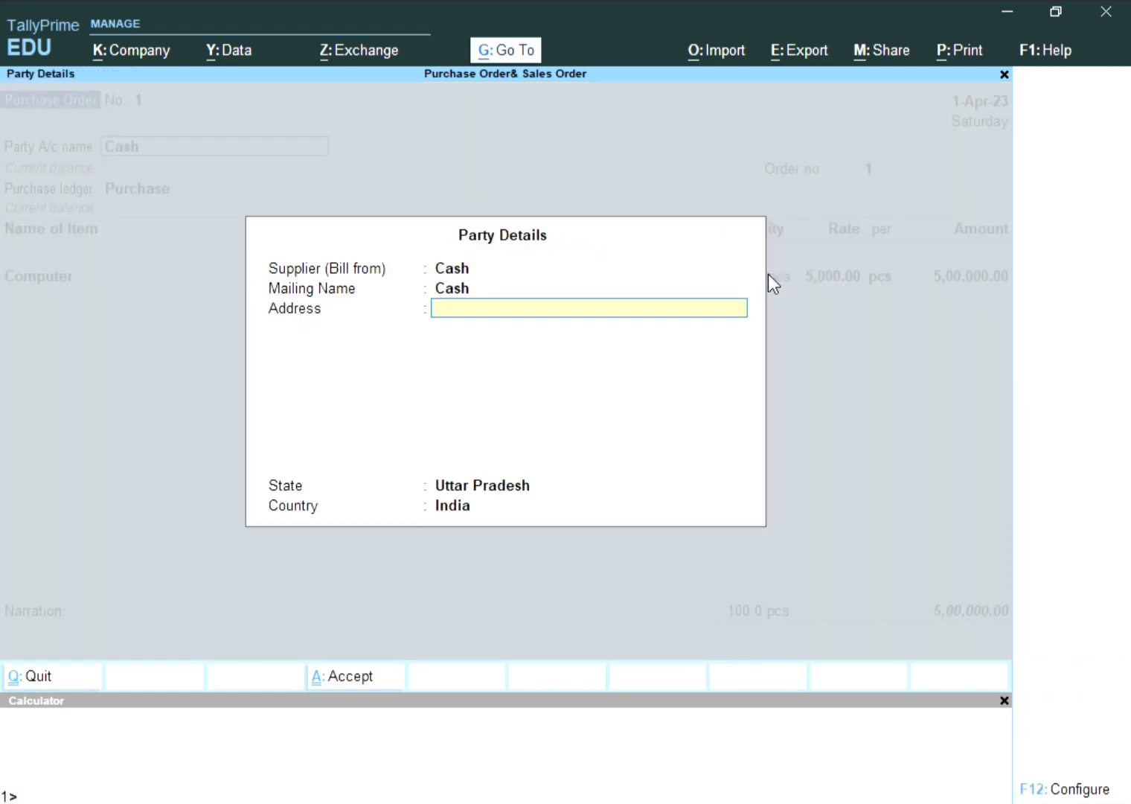
pyautogui.press('Return')
pyautogui.press('Return')
pyautogui.press('Return')
pyautogui.press('Return')
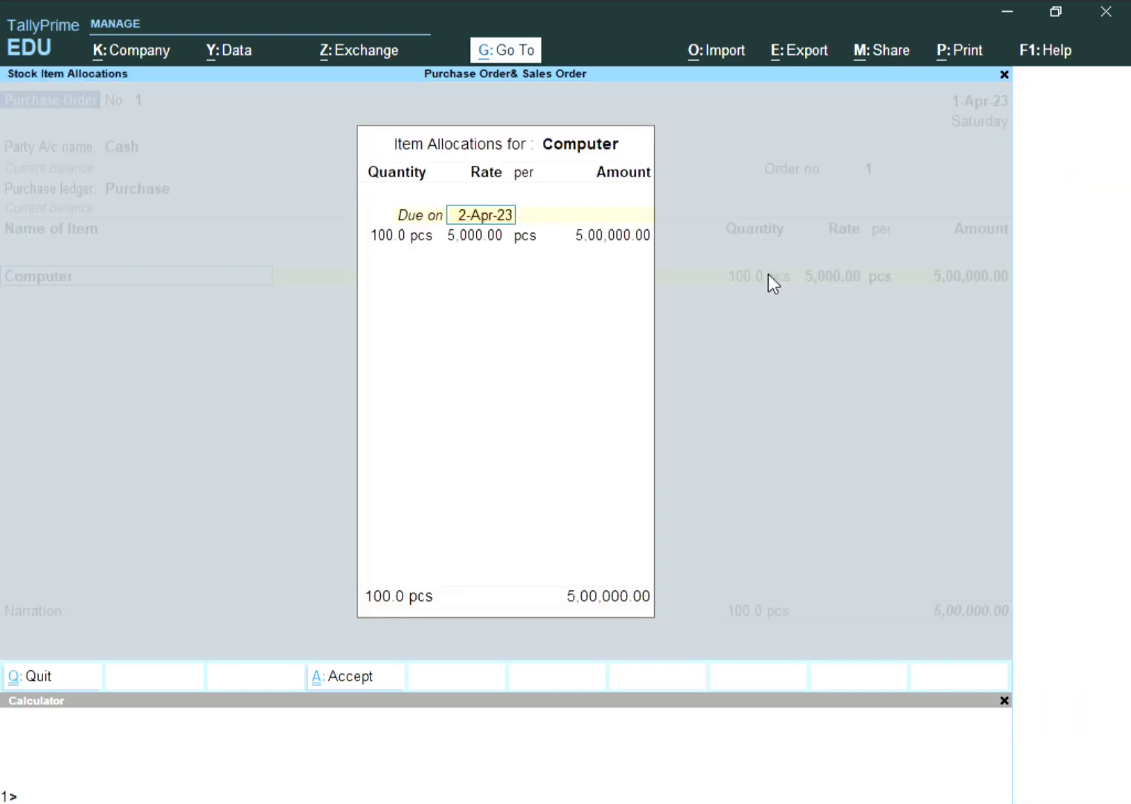
# Go through the remaining Computer allocation fields with their existing values and save Purchase Order voucher No. 1 again.
pyautogui.press('Return')
pyautogui.press('Return')
pyautogui.press('Return')
pyautogui.press('Return')
pyautogui.press('Return')
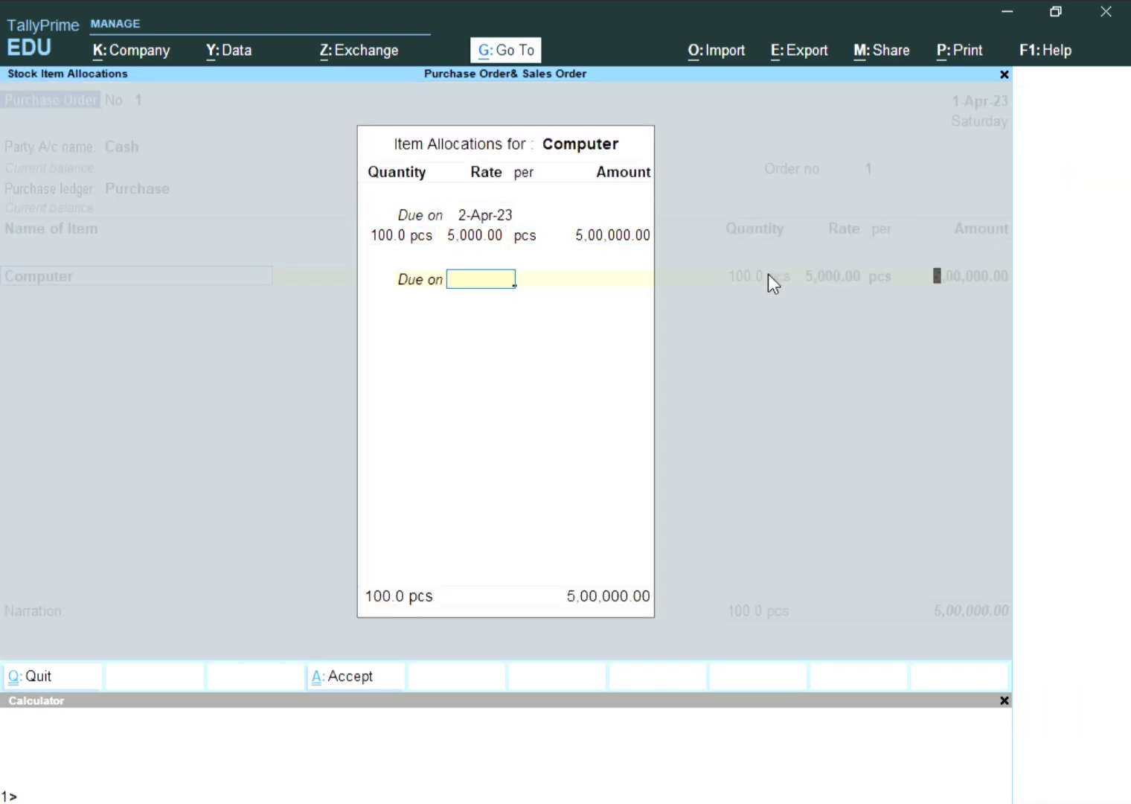
pyautogui.press('Return')
pyautogui.press('Return')
pyautogui.press('Return')
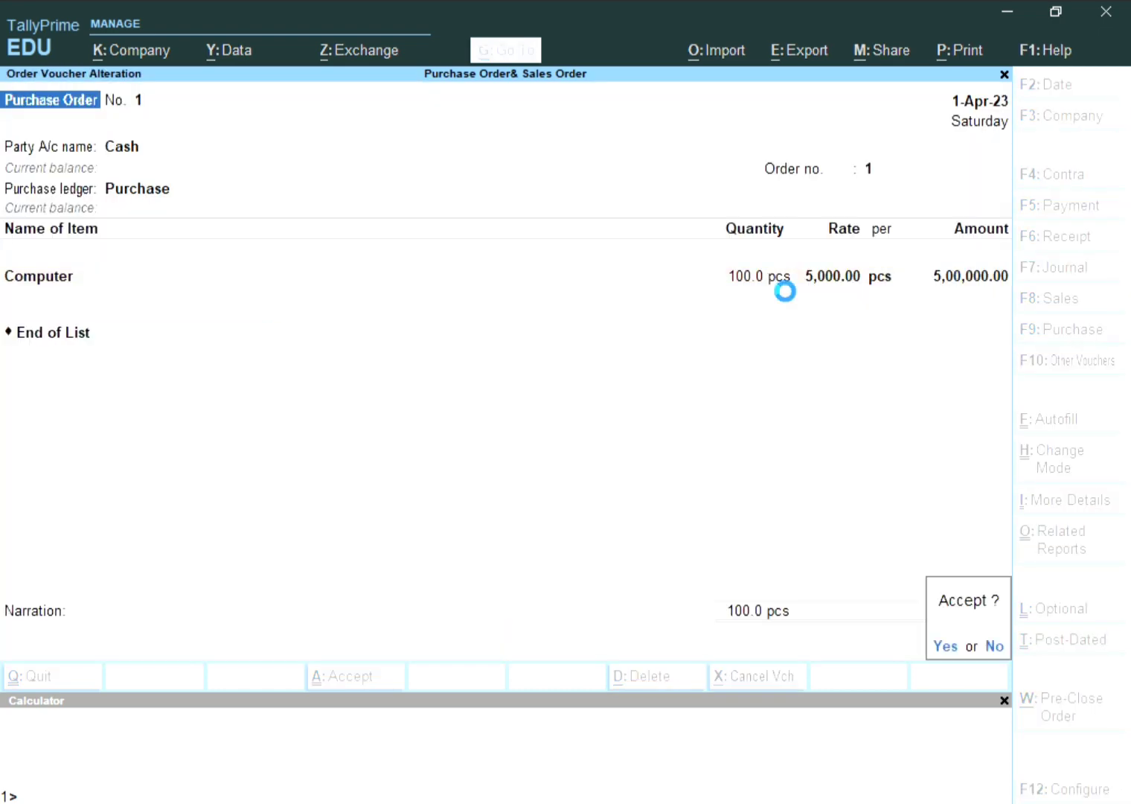
pyautogui.press('Return')
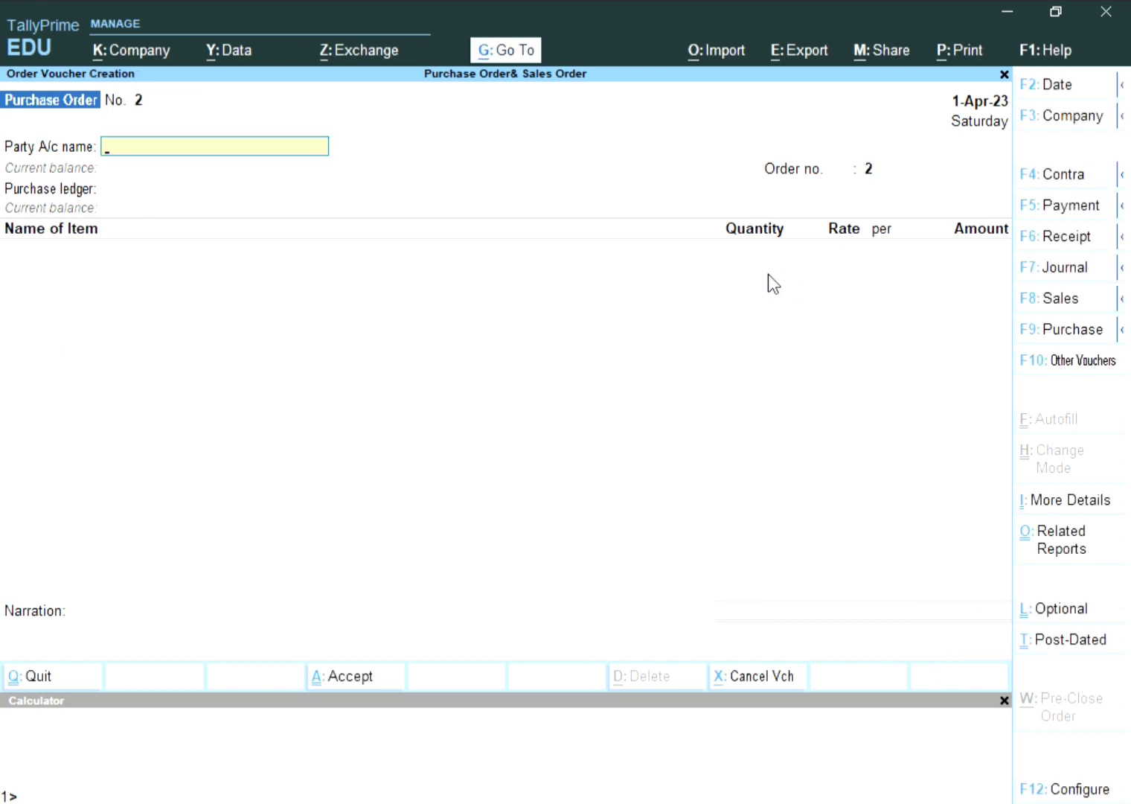
# Review and accept Sales Order voucher No. 1, and go back to Purchase Order voucher No. 1.
pyautogui.press('pageup')
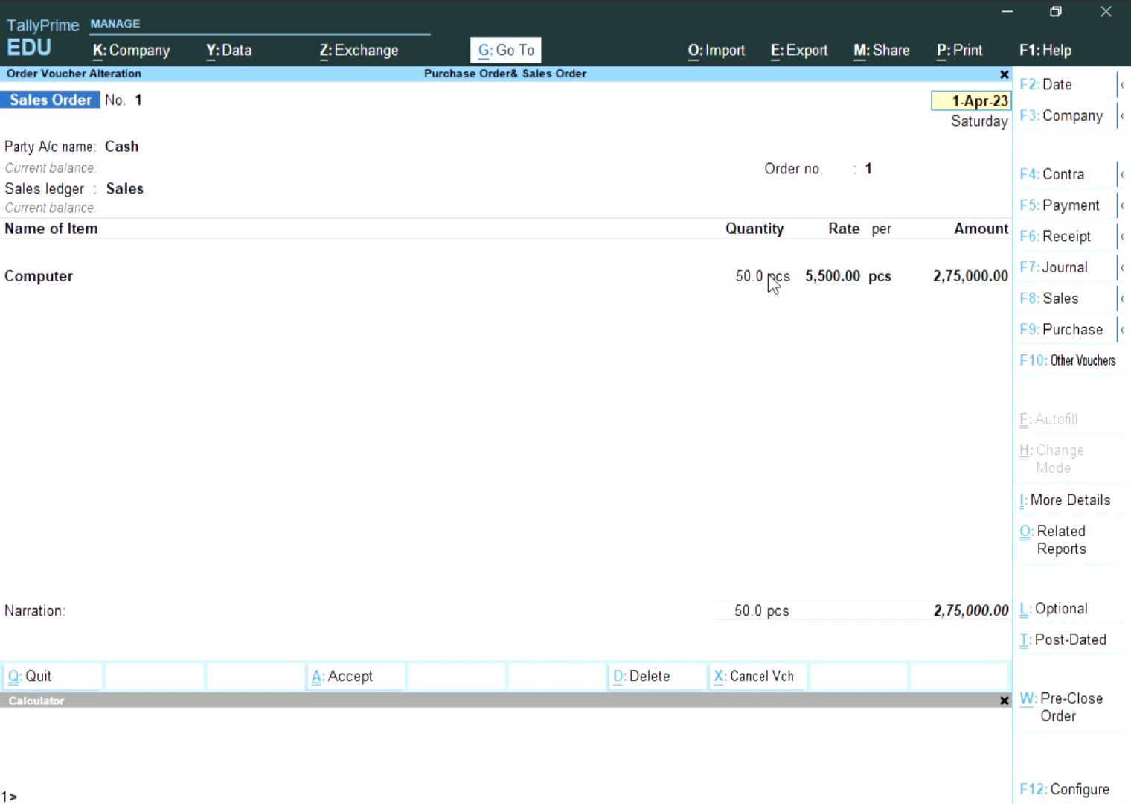
pyautogui.hotkey('ctrl', 'a')
pyautogui.press('pageup')
pyautogui.press('pageup')
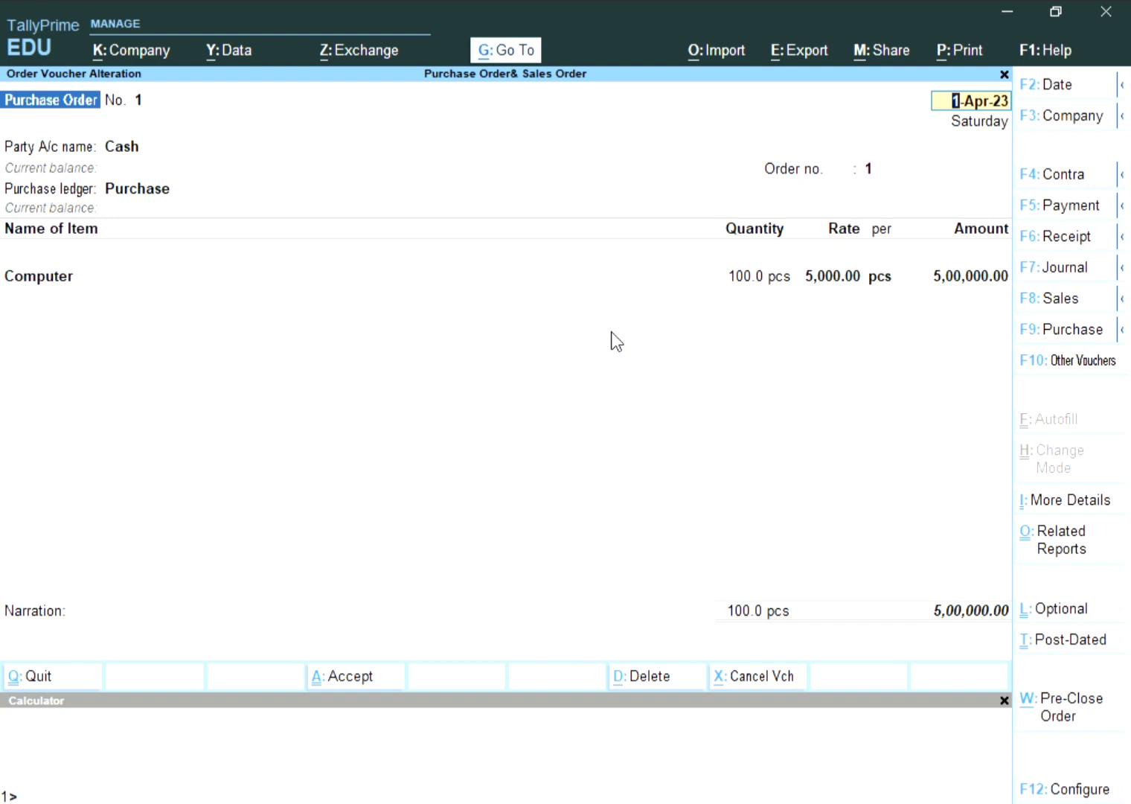
# Quit the Purchase Order voucher without saving and leave voucher entry for the Gateway of Tally.
pyautogui.press('BackSpace')
pyautogui.press('Escape')
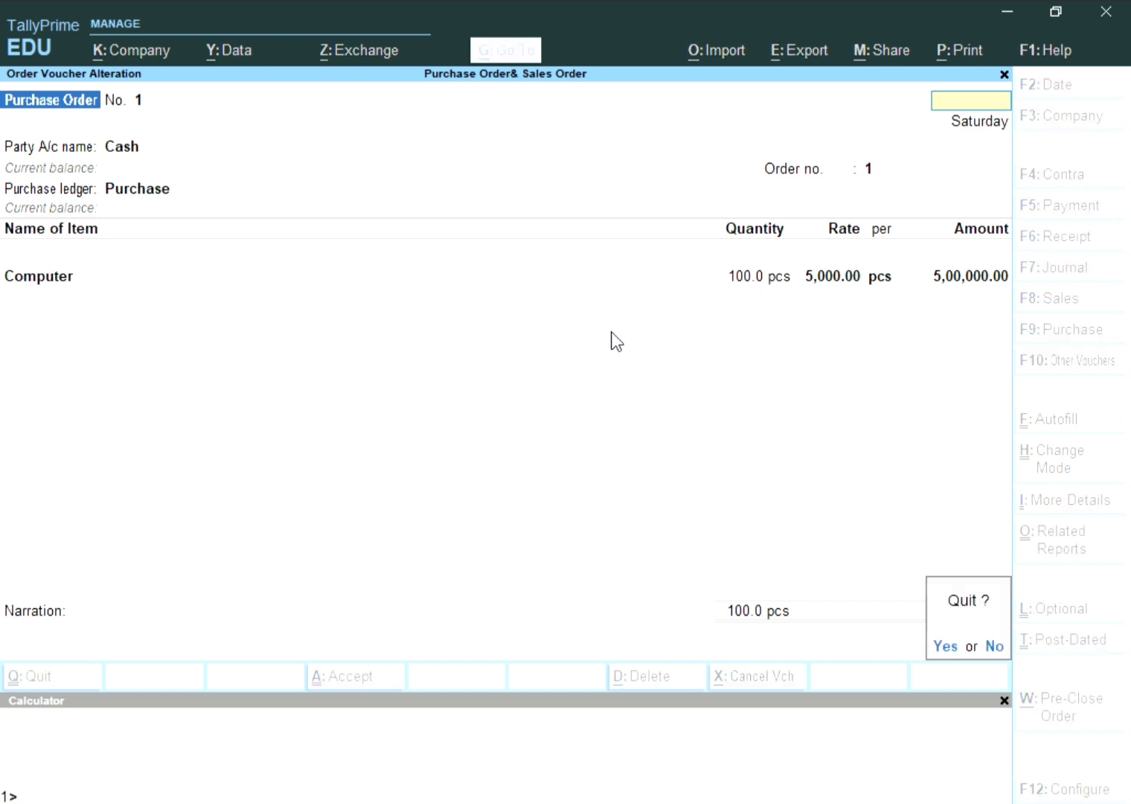
pyautogui.press('y')
pyautogui.press('Escape')
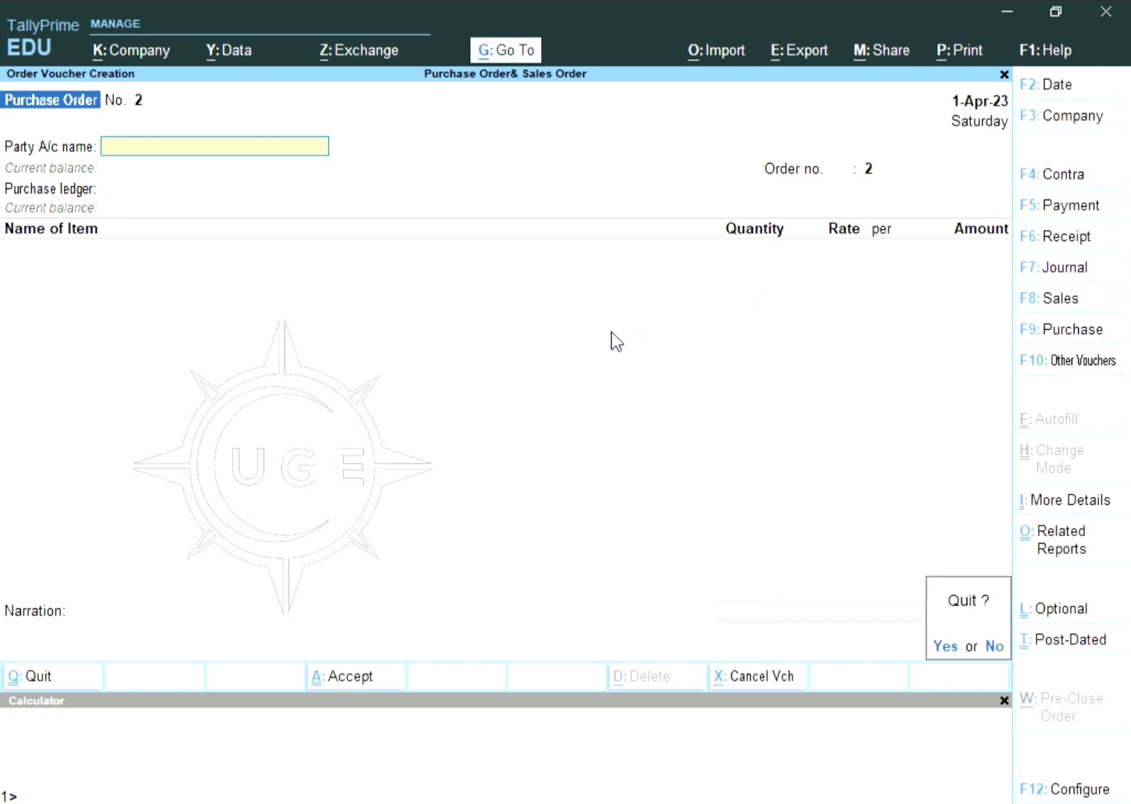
pyautogui.press('y')
pyautogui.press('Escape')
pyautogui.press('n')
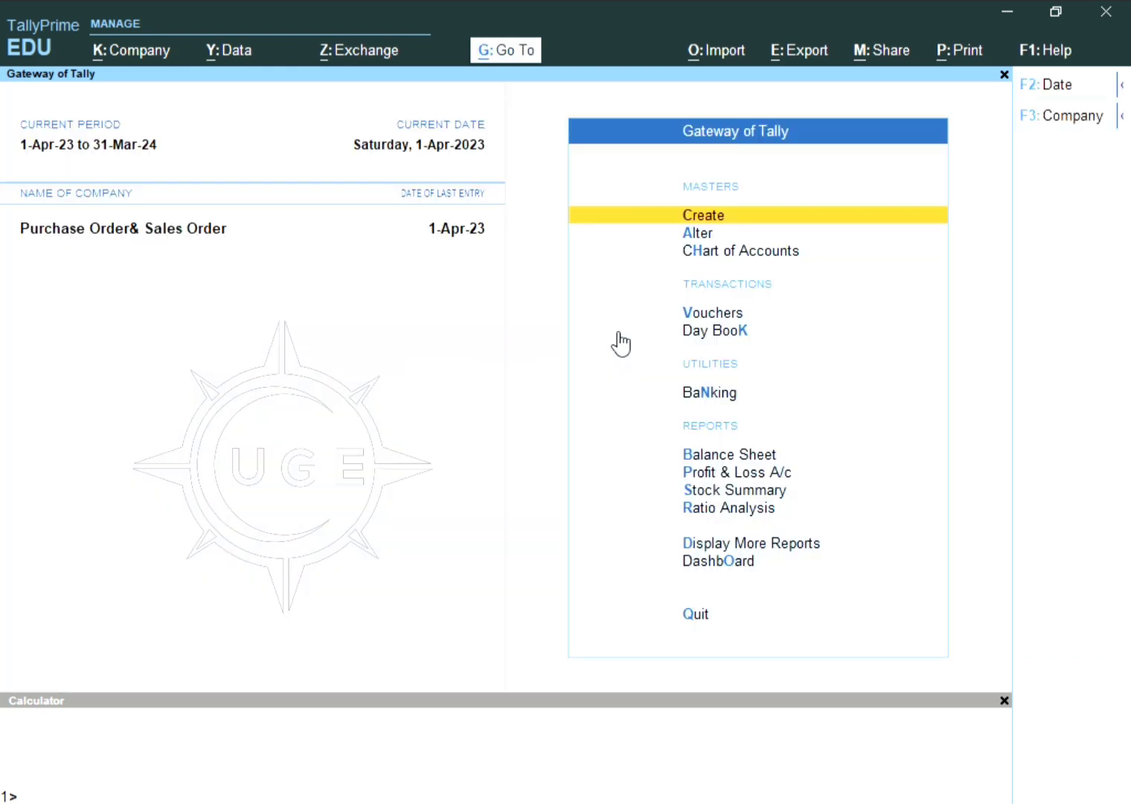
# Open the Day Book from the additional reports.
pyautogui.press('Down')
pyautogui.press('Down')
pyautogui.press('Down')
pyautogui.press('Down')
pyautogui.press('Down')
pyautogui.press('Down')
pyautogui.press('Down')
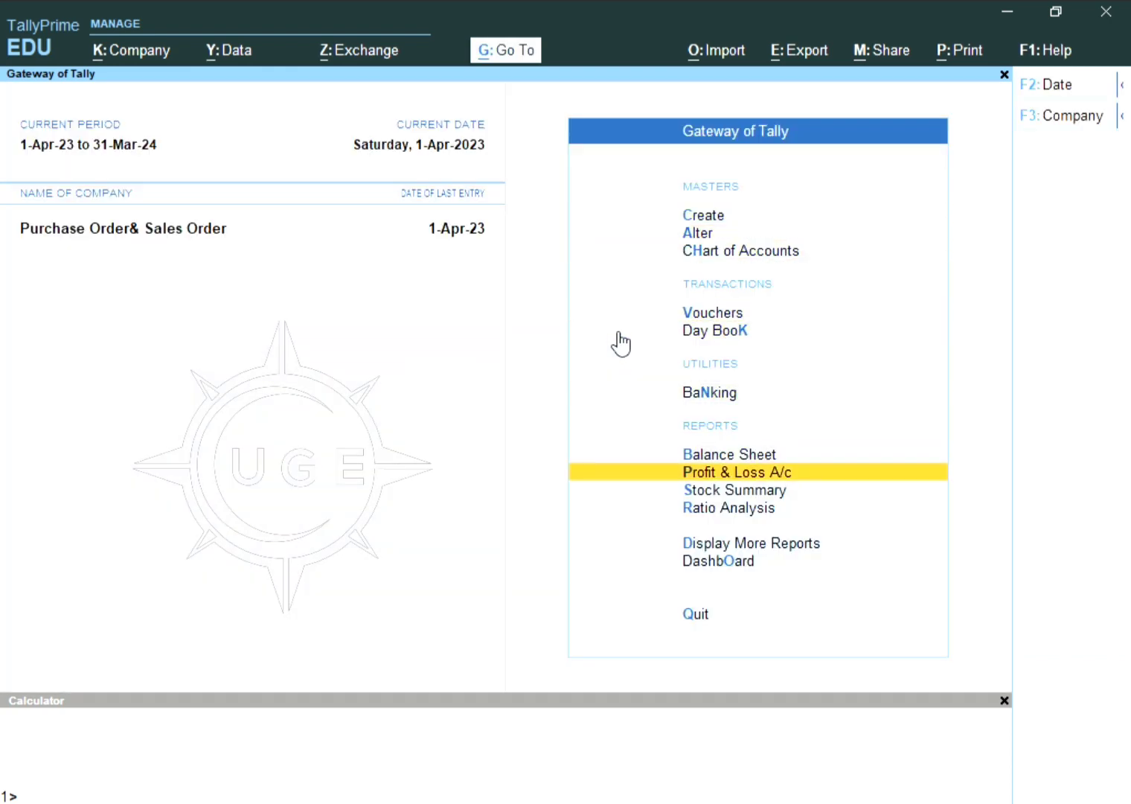
pyautogui.press('Up')
pyautogui.press('Down')
pyautogui.press('Down')
pyautogui.press('Down')
pyautogui.press('Down')
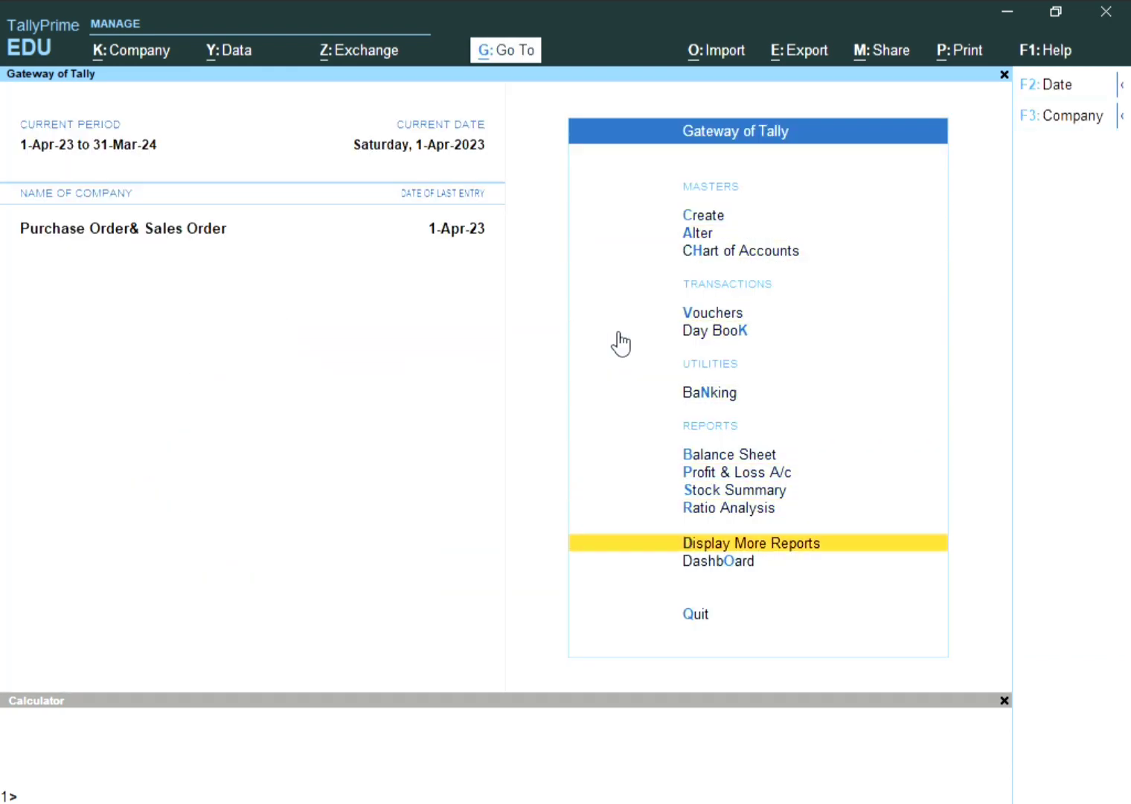
pyautogui.press('Return')
pyautogui.press('Down')
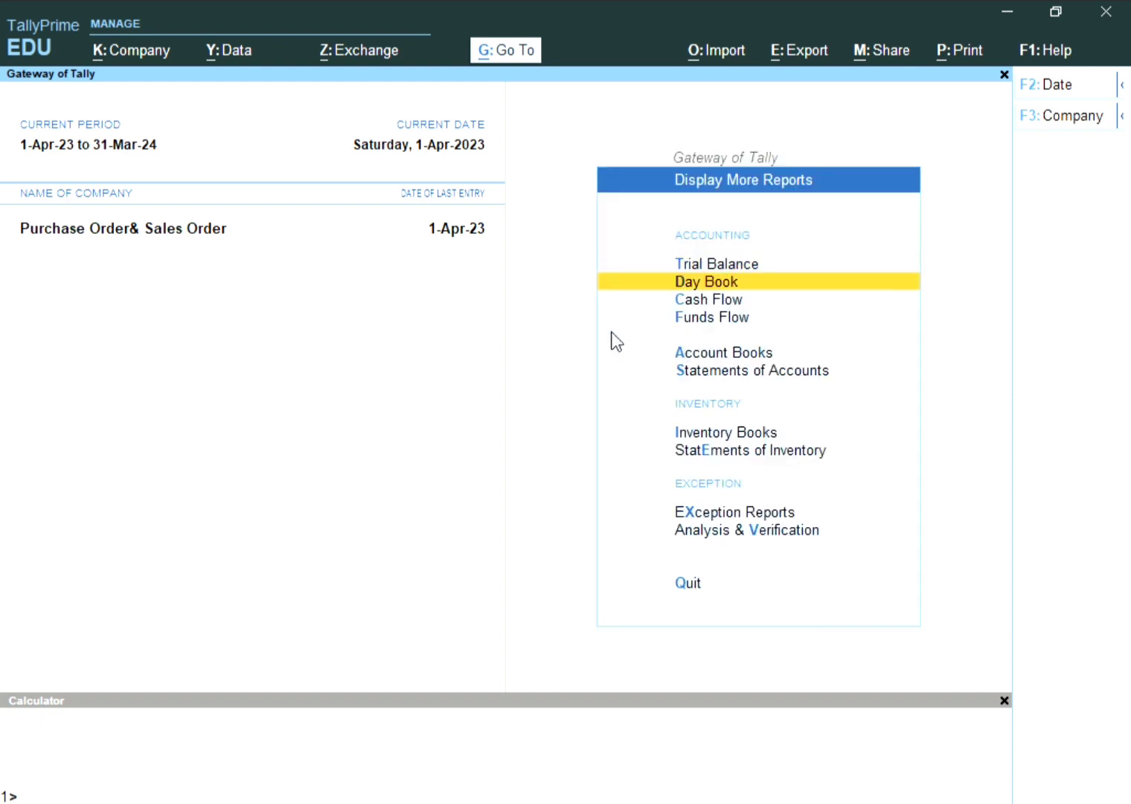
pyautogui.press('Return')
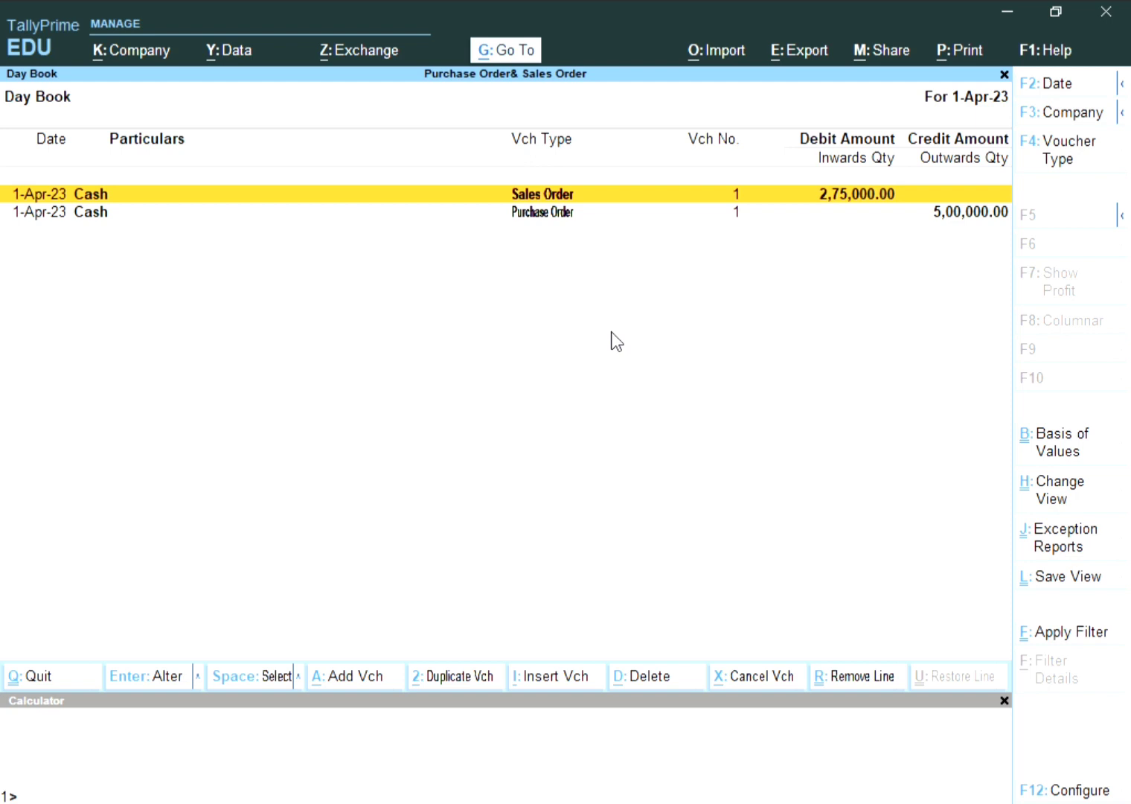
# View the Sales Order entry from the Day Book and quit it without saving.
pyautogui.press('Down')
pyautogui.press('Up')
pyautogui.press('Down')
pyautogui.press('Up')
pyautogui.click(122, 200)
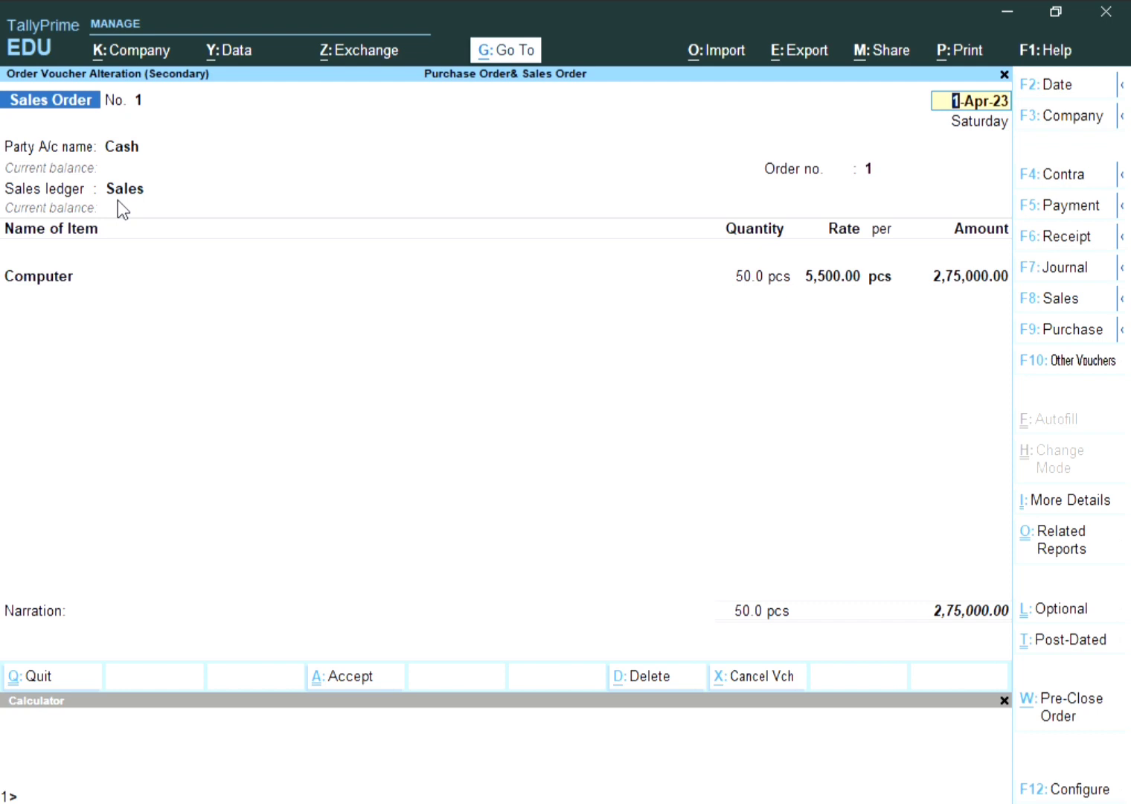
pyautogui.press('BackSpace')
pyautogui.press('Escape')
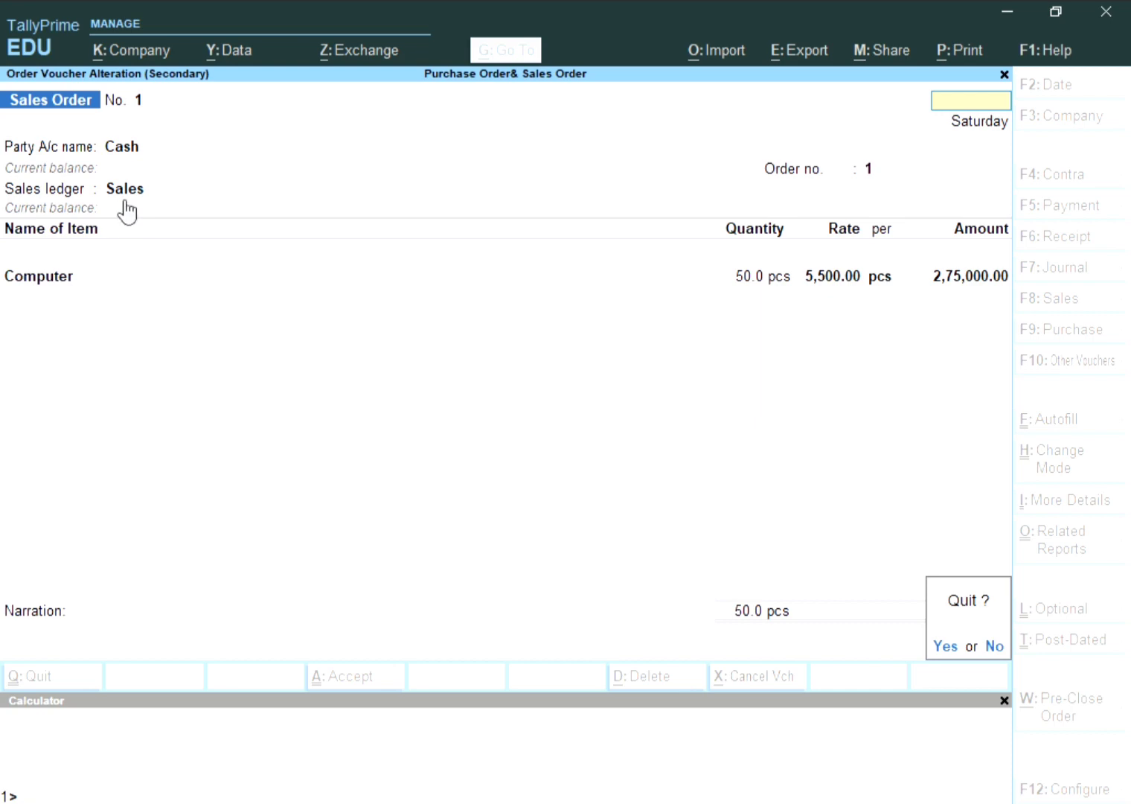
pyautogui.press('y')
# Open the Purchase Order entry from the Day Book and examine its print preview enlarged, down to the signatory section.
pyautogui.click(127, 212)
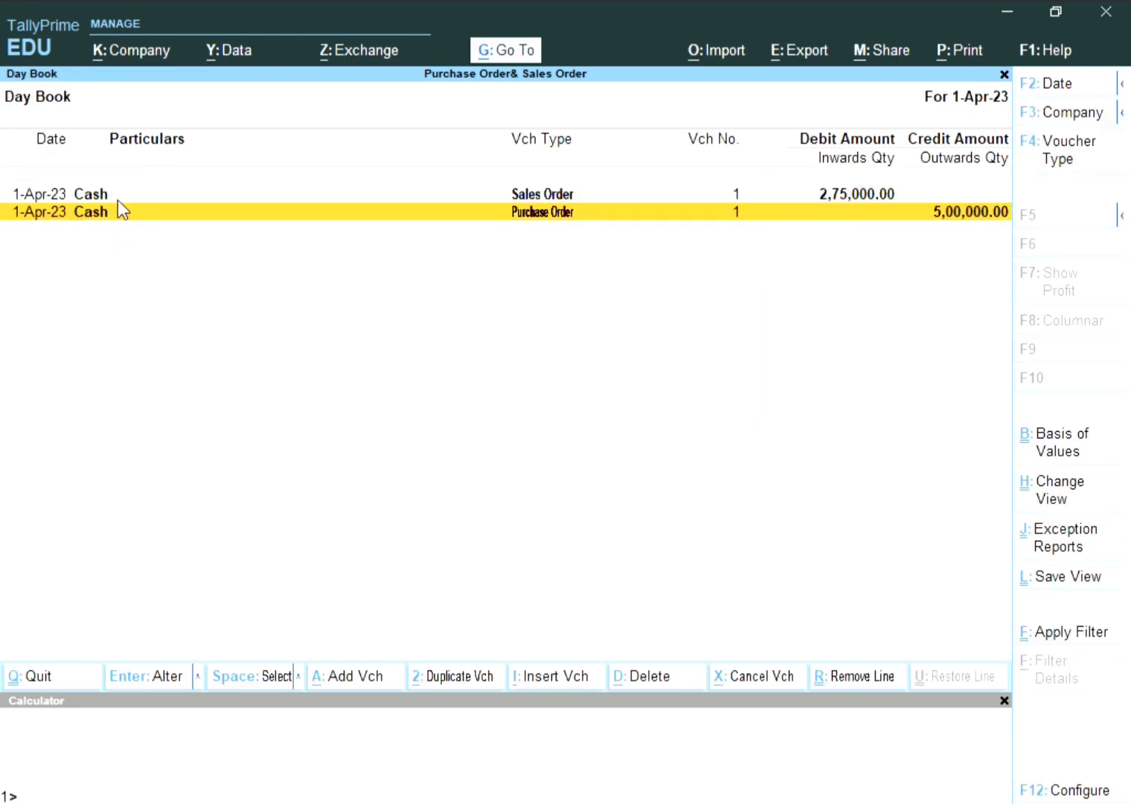
pyautogui.press('Return')
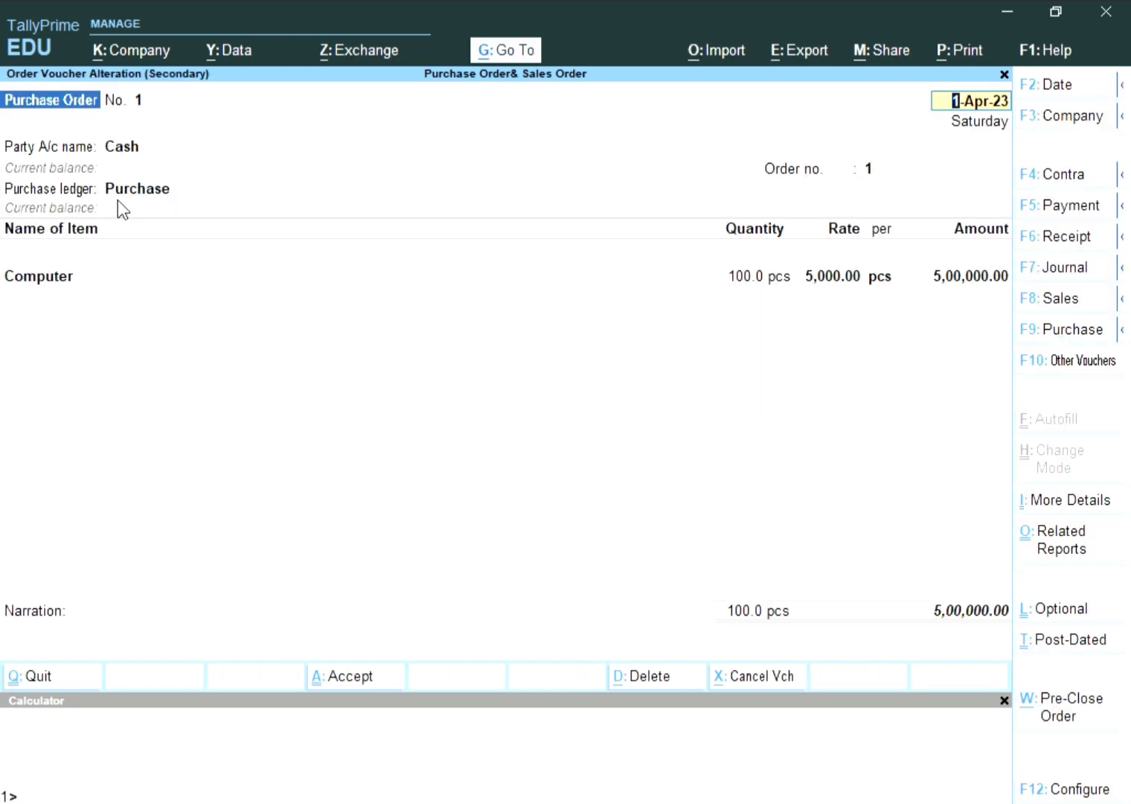
pyautogui.hotkey('alt', 'p')
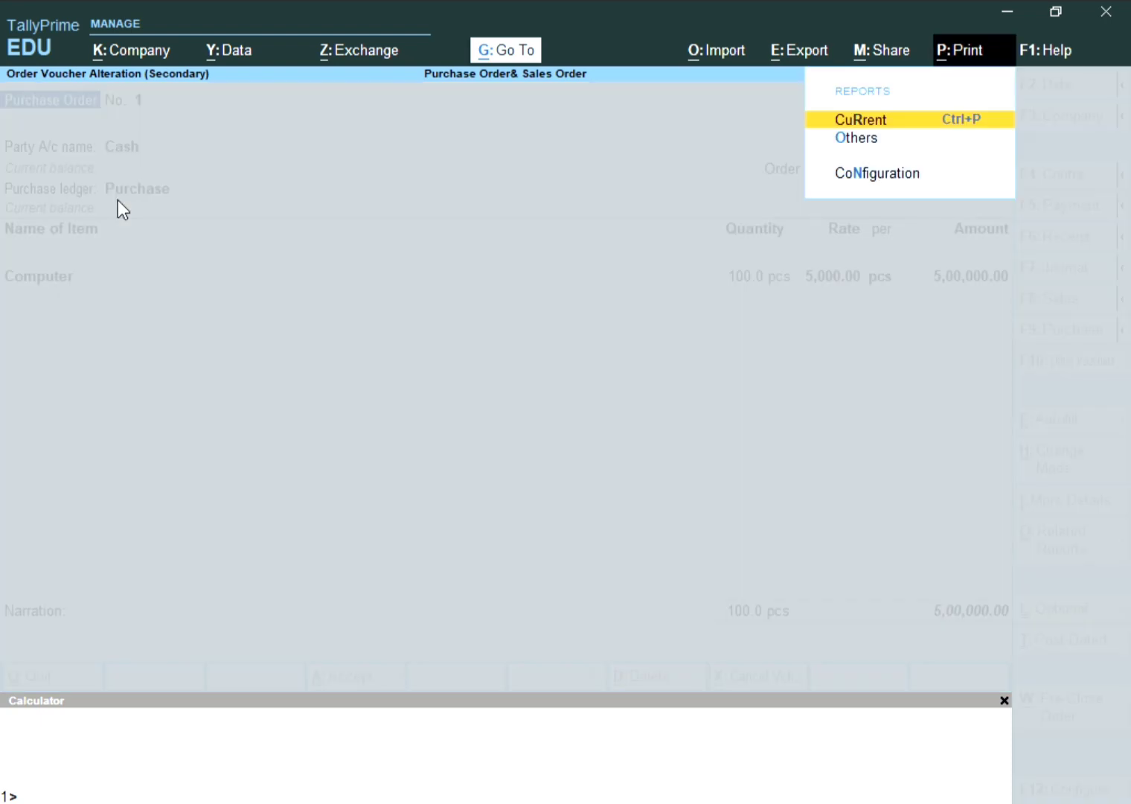
pyautogui.press('Return')
pyautogui.press('i')
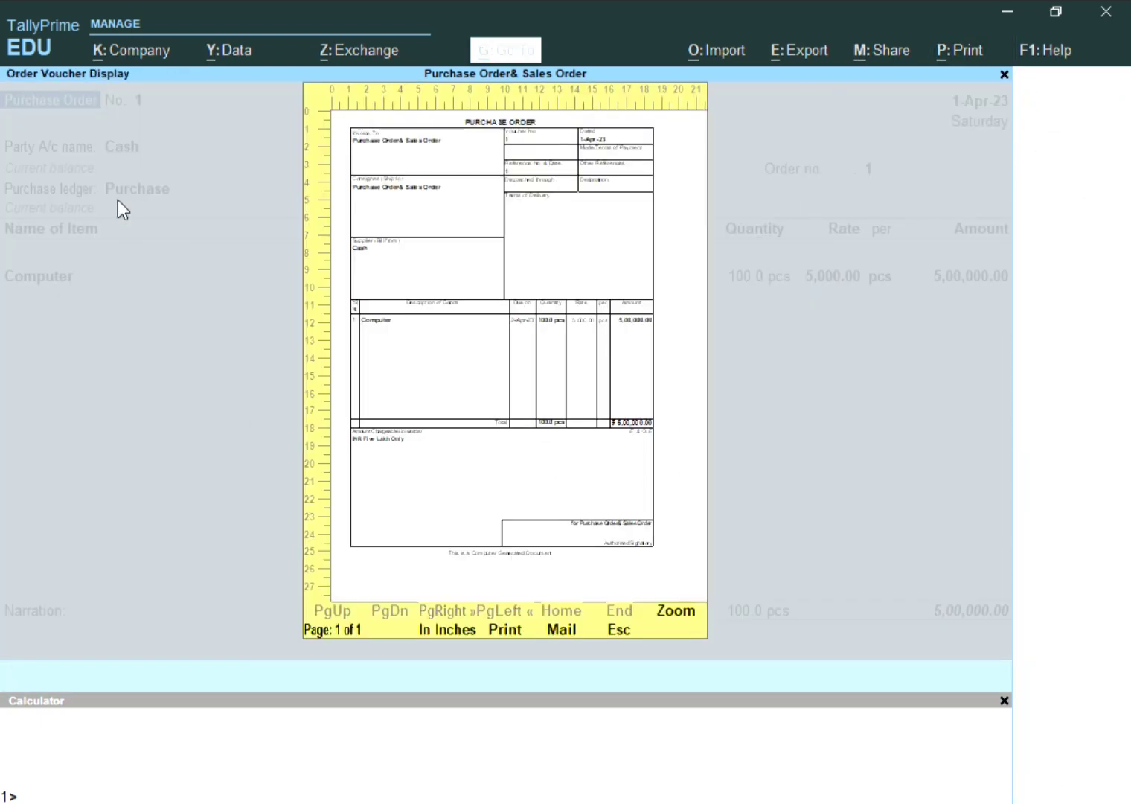
pyautogui.click(675, 616)
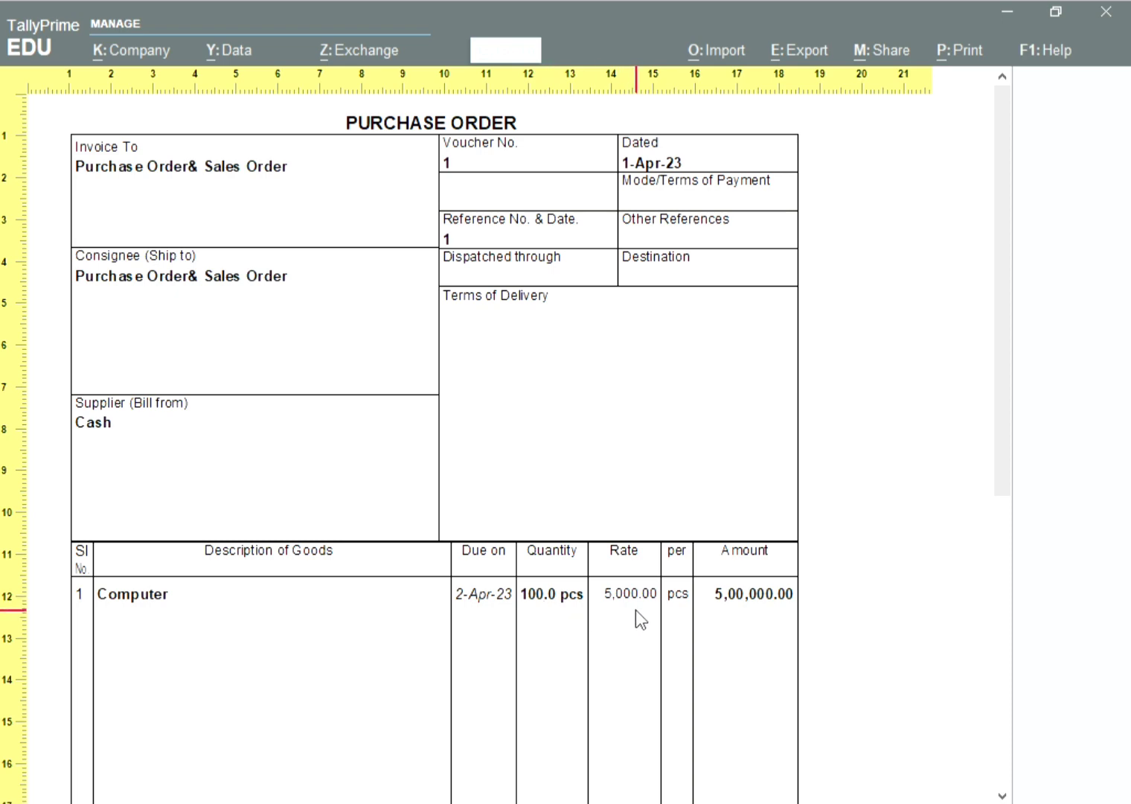
pyautogui.scroll(-1, 807, 616)
pyautogui.scroll(-2, 785, 624)
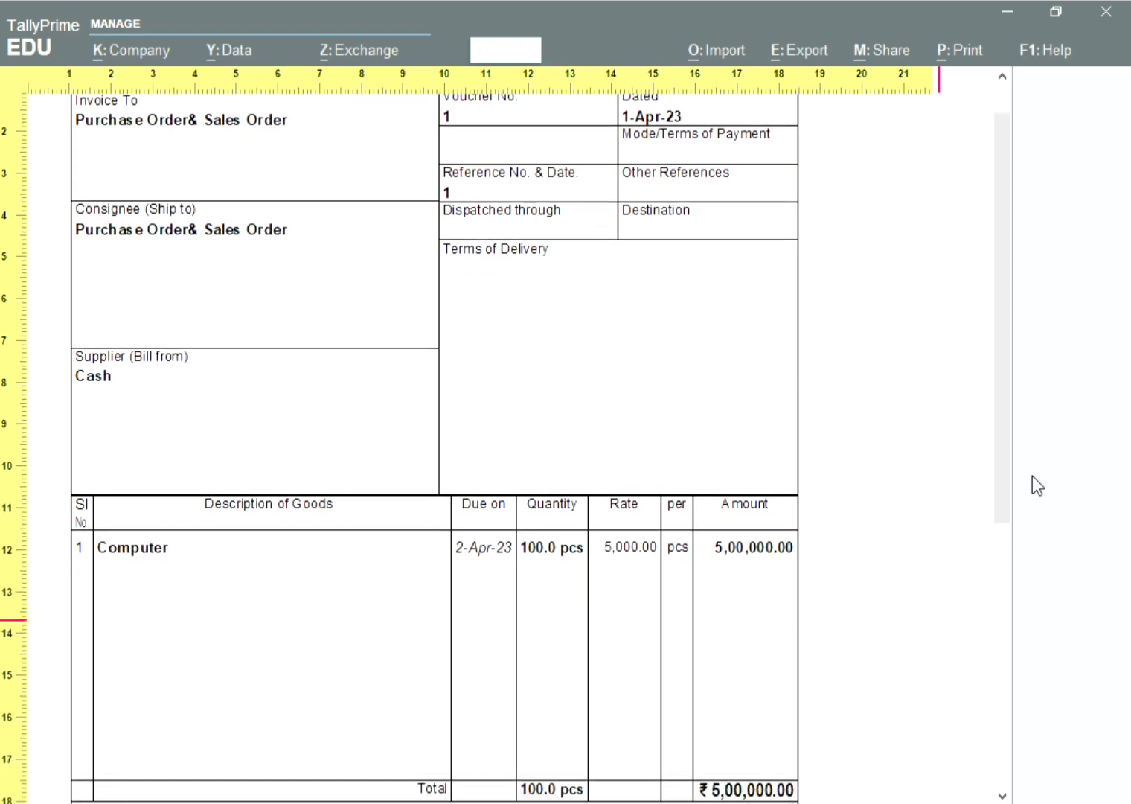
pyautogui.moveTo(1002, 467); pyautogui.dragTo(973, 767)
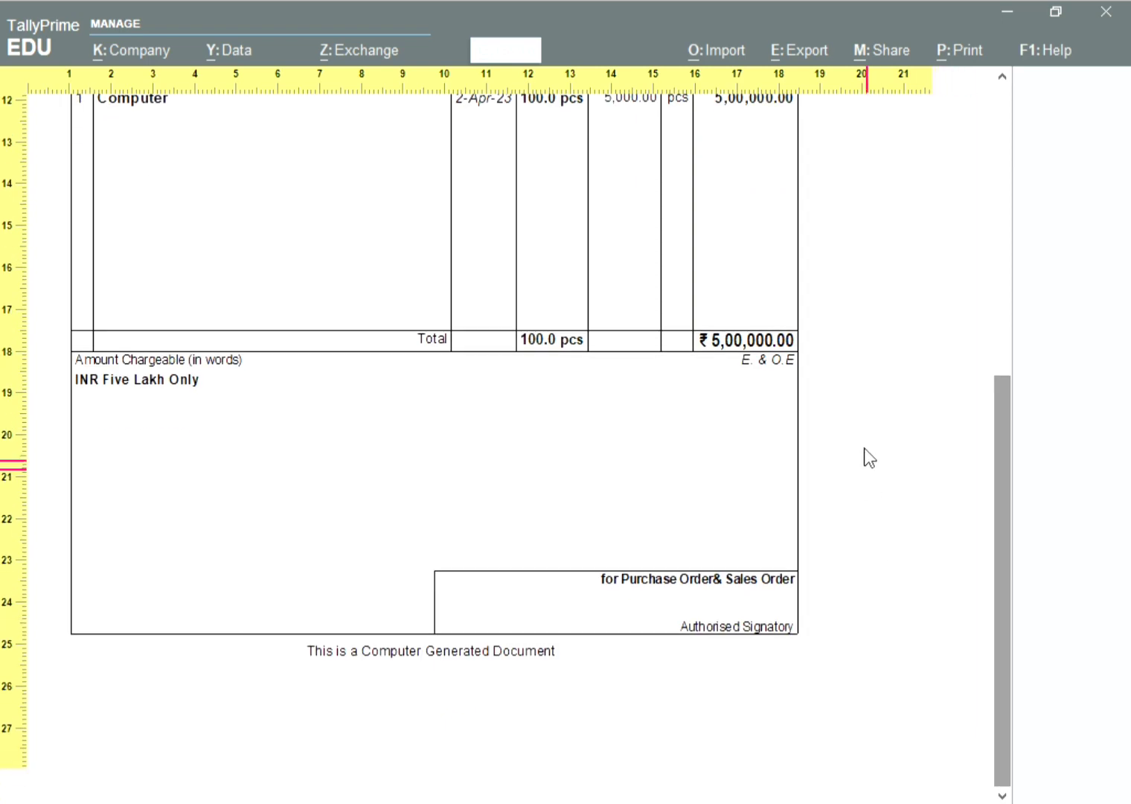
# Close the Purchase Order preview, quit the open order vouchers without saving and select the Sales Order in the Day Book.
pyautogui.click(759, 265)
pyautogui.press('Escape')
pyautogui.press('Escape')
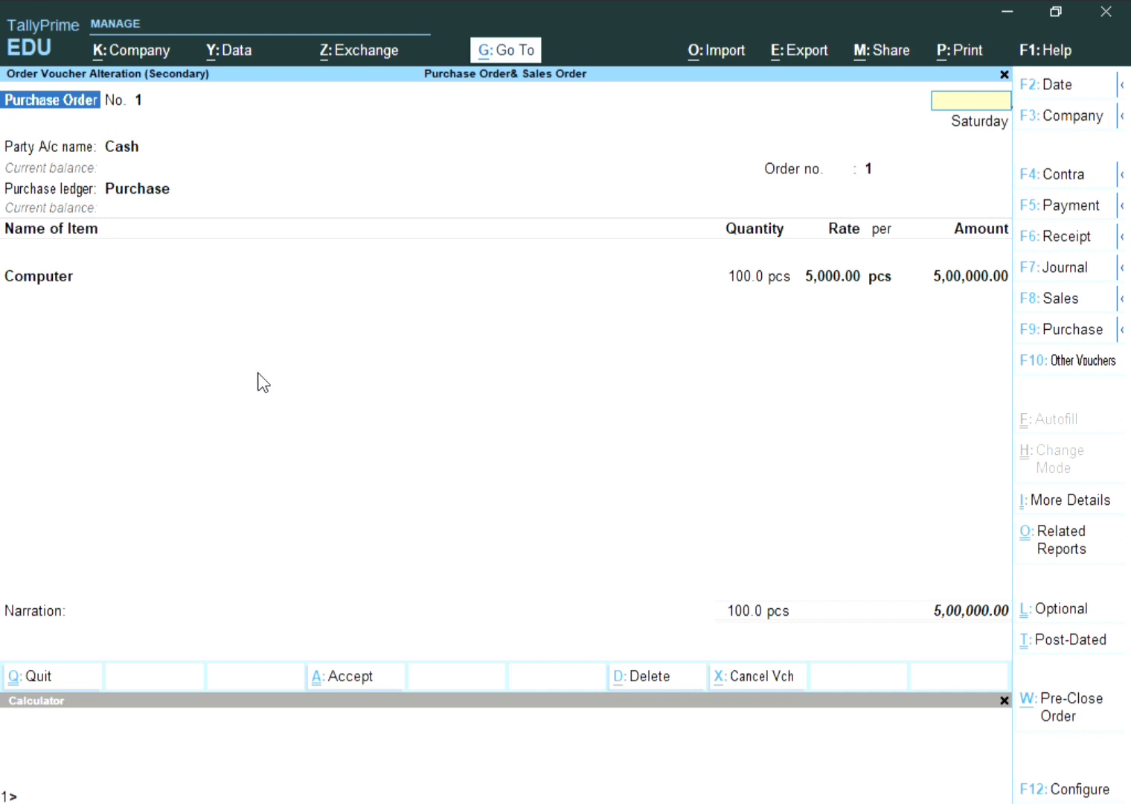
pyautogui.press('Escape')
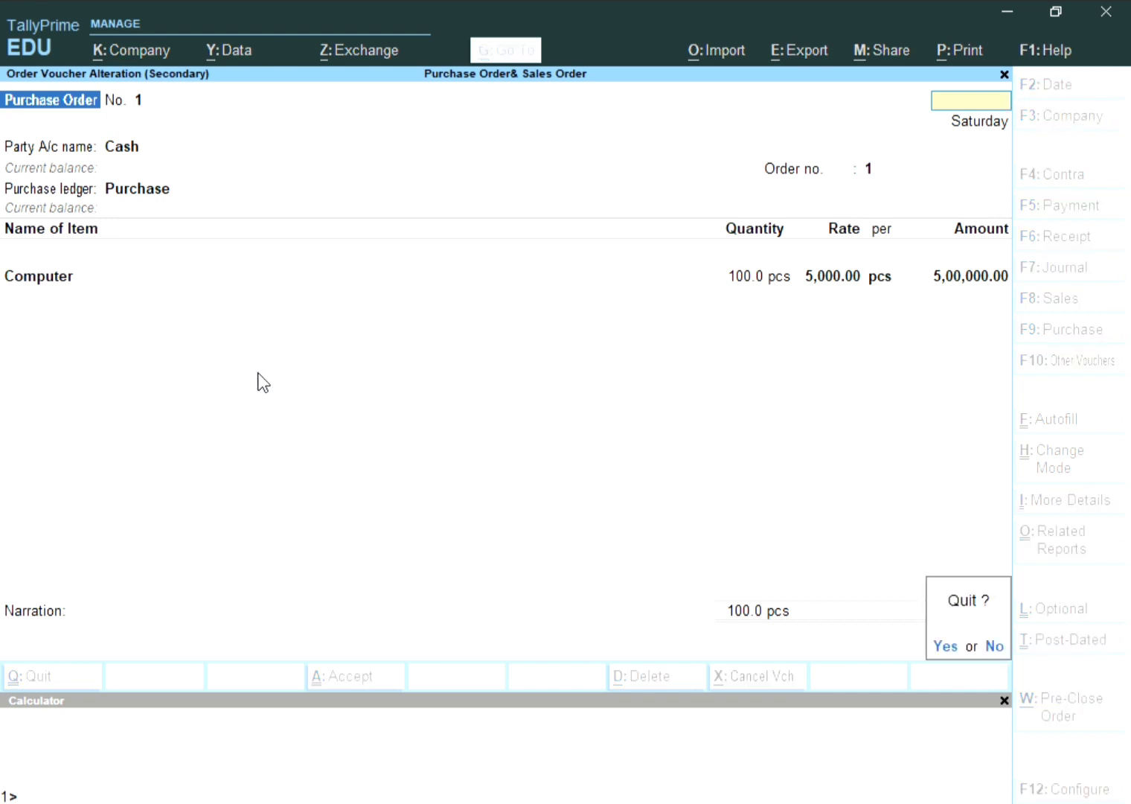
pyautogui.press('y')
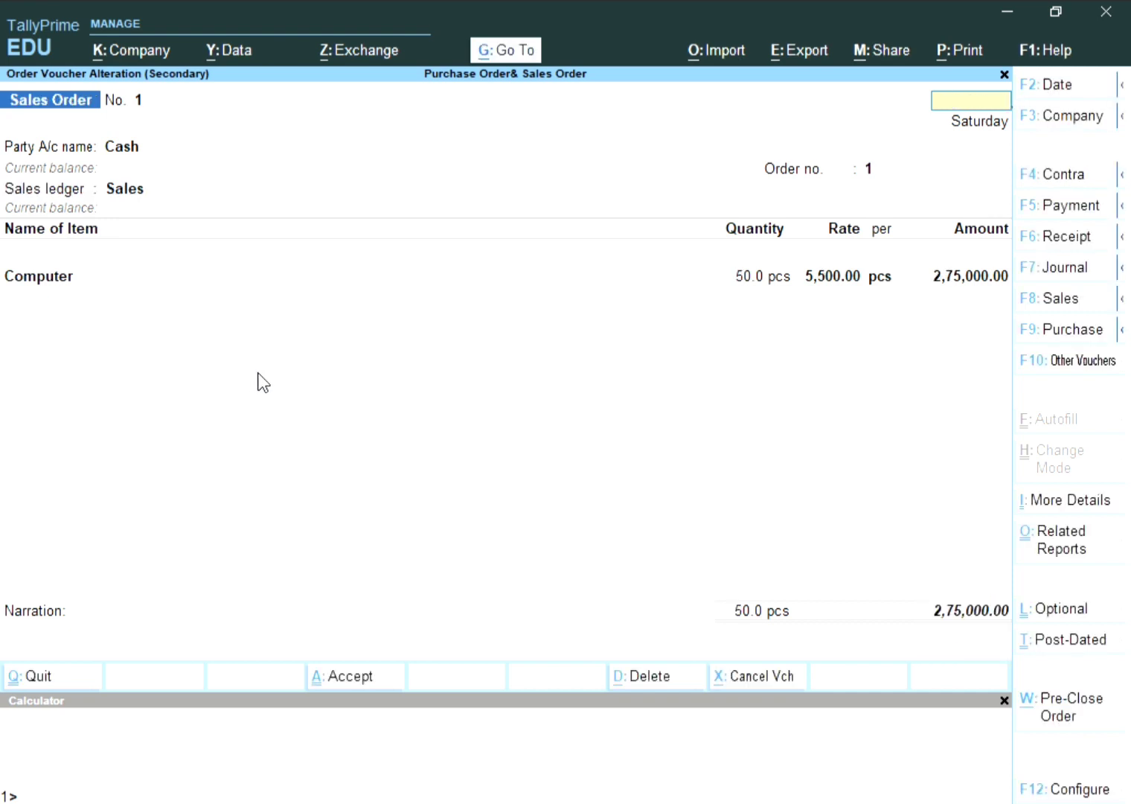
pyautogui.press('Escape')
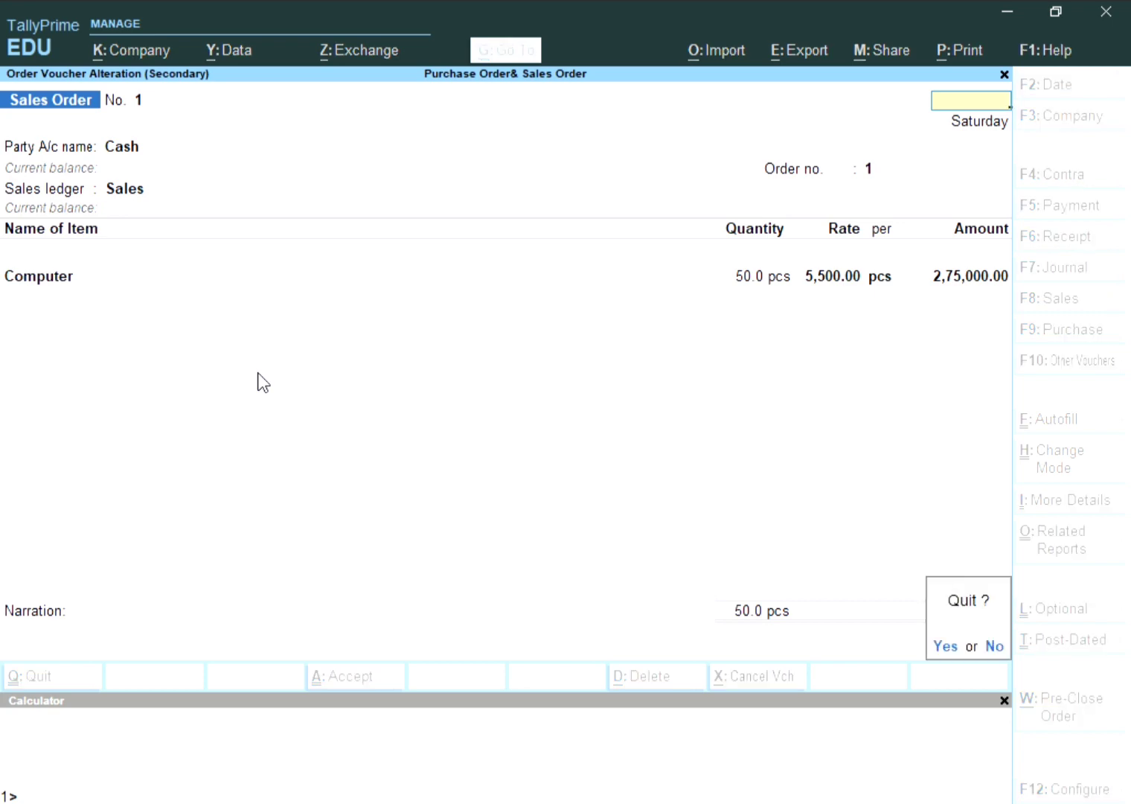
pyautogui.press('y')
pyautogui.press('Up')
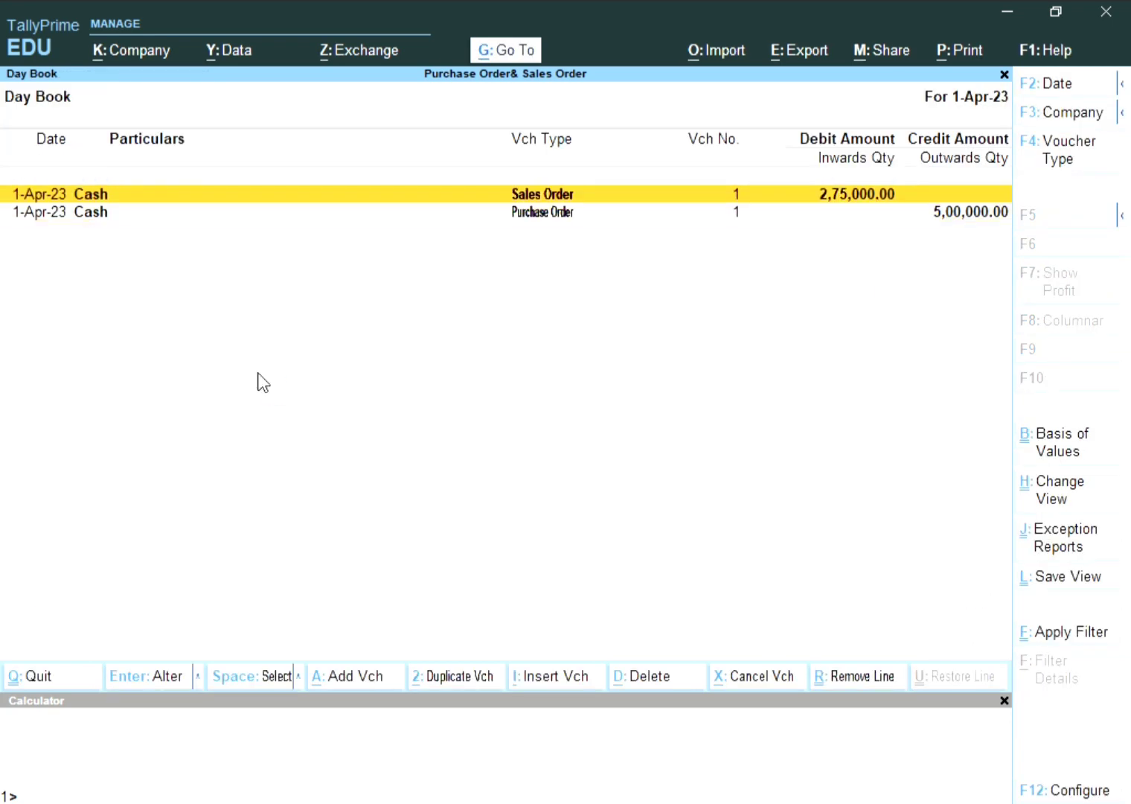
# Open the Sales Order entry and examine its print preview enlarged, down to the signatory section.
pyautogui.press('Return')
pyautogui.press('alt')
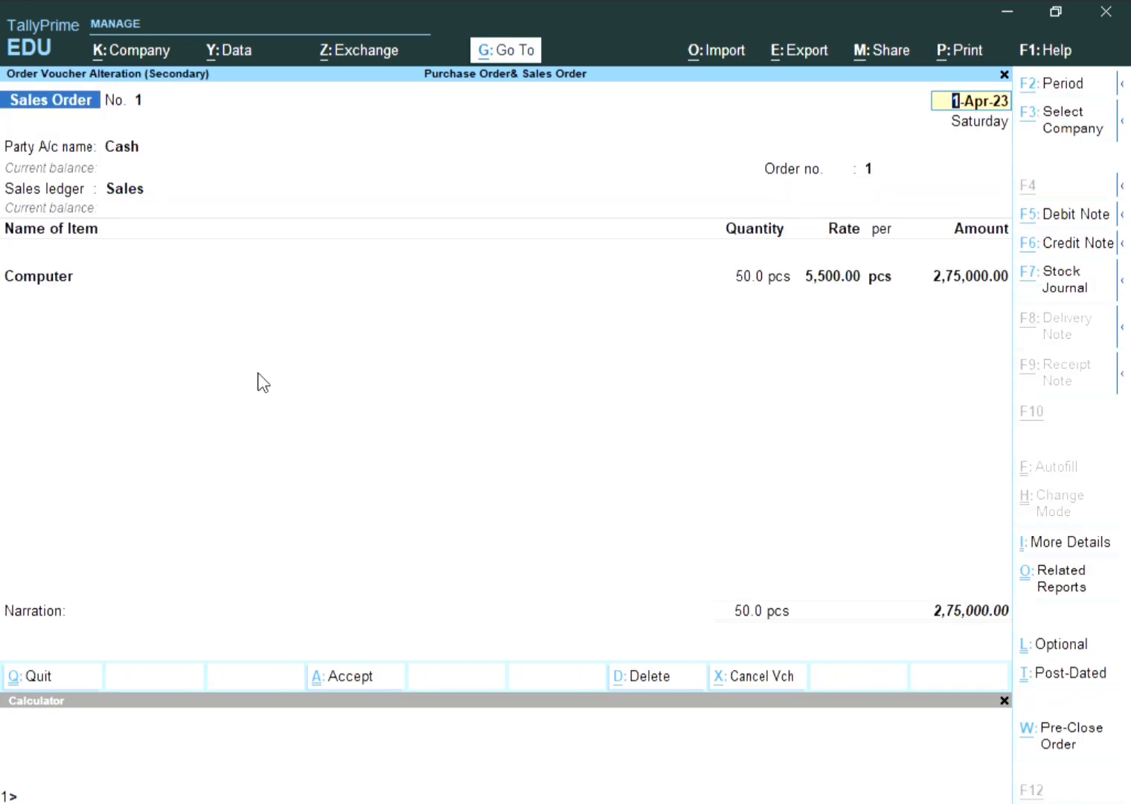
pyautogui.hotkey('alt', 'p')
pyautogui.press('Return')
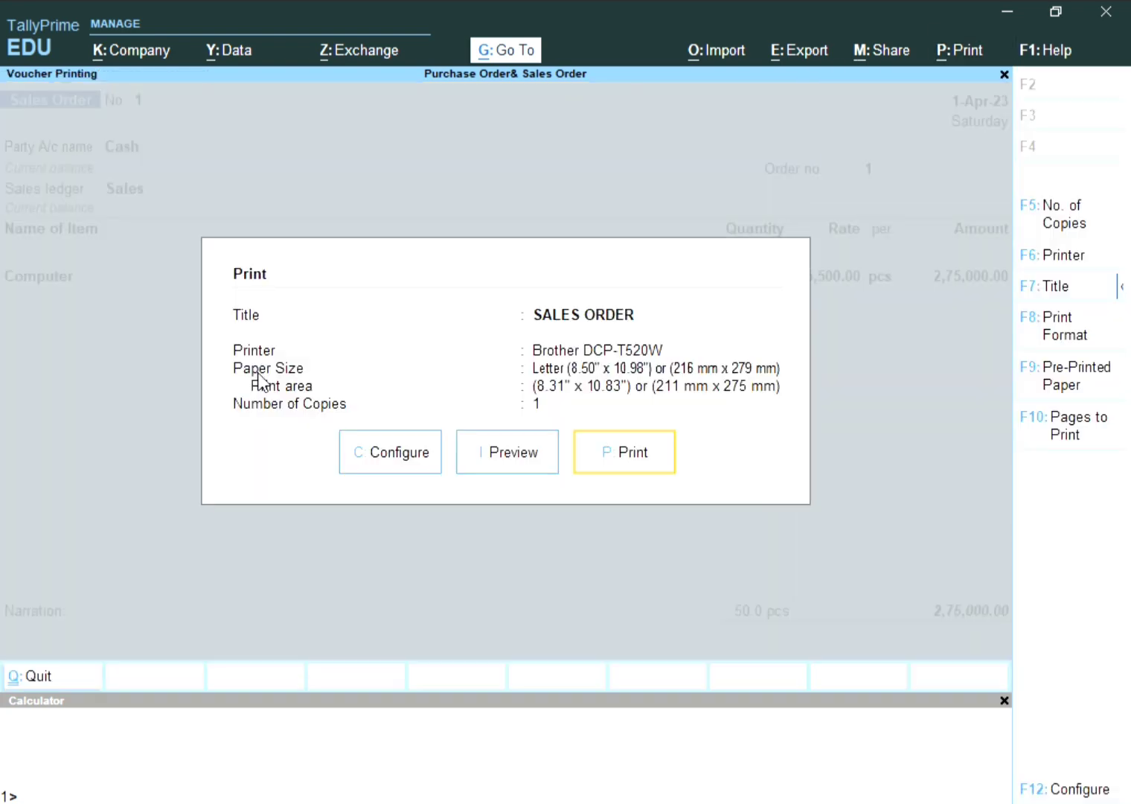
pyautogui.press('Left')
pyautogui.press('Return')
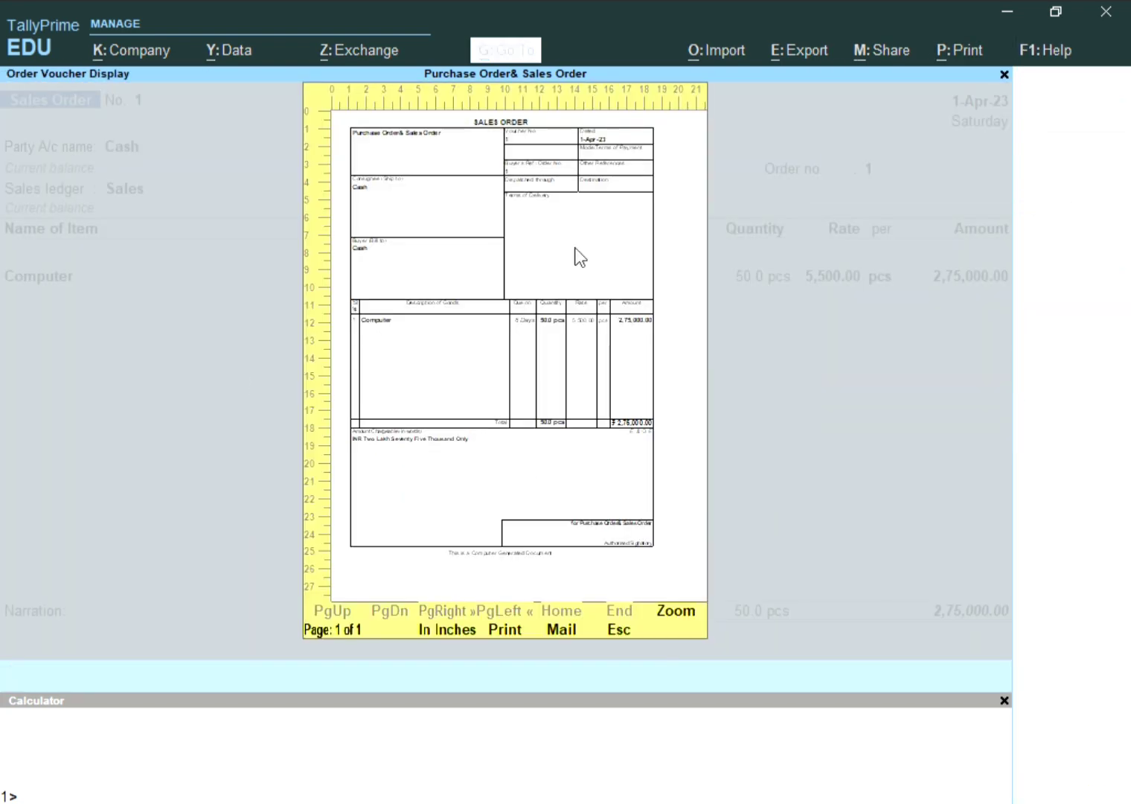
pyautogui.click(679, 614)
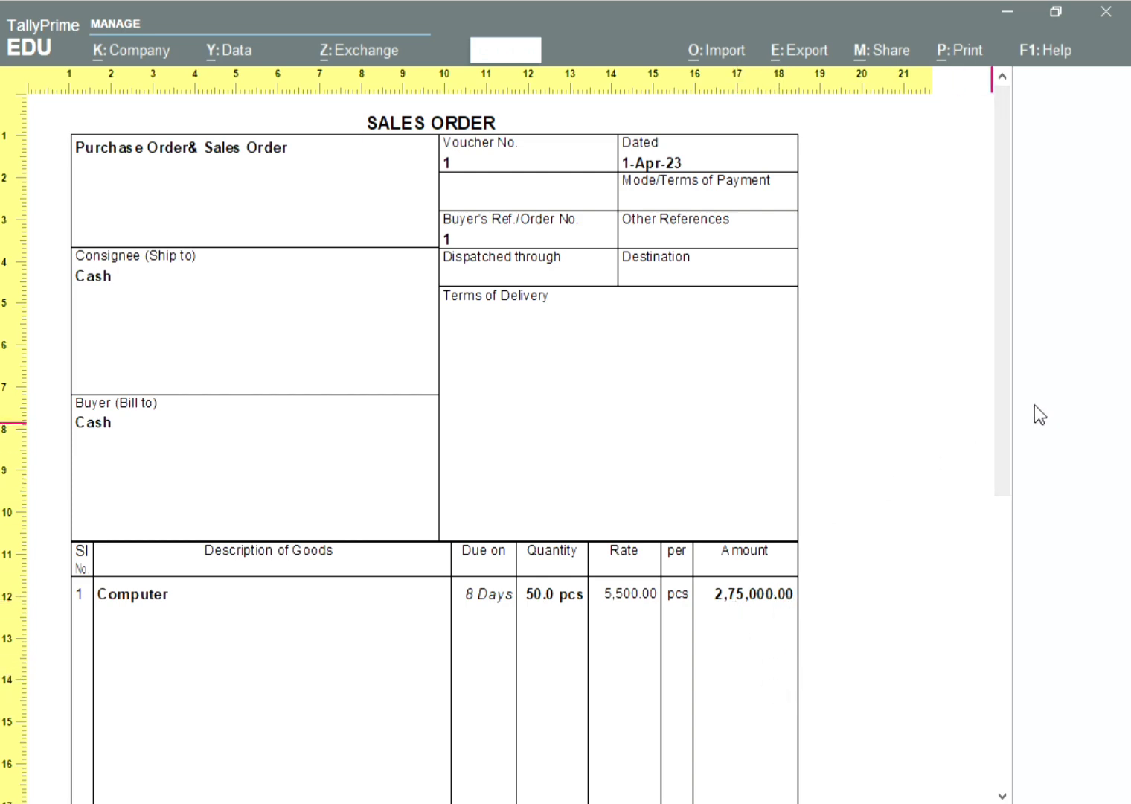
pyautogui.moveTo(1010, 410); pyautogui.dragTo(864, 680)
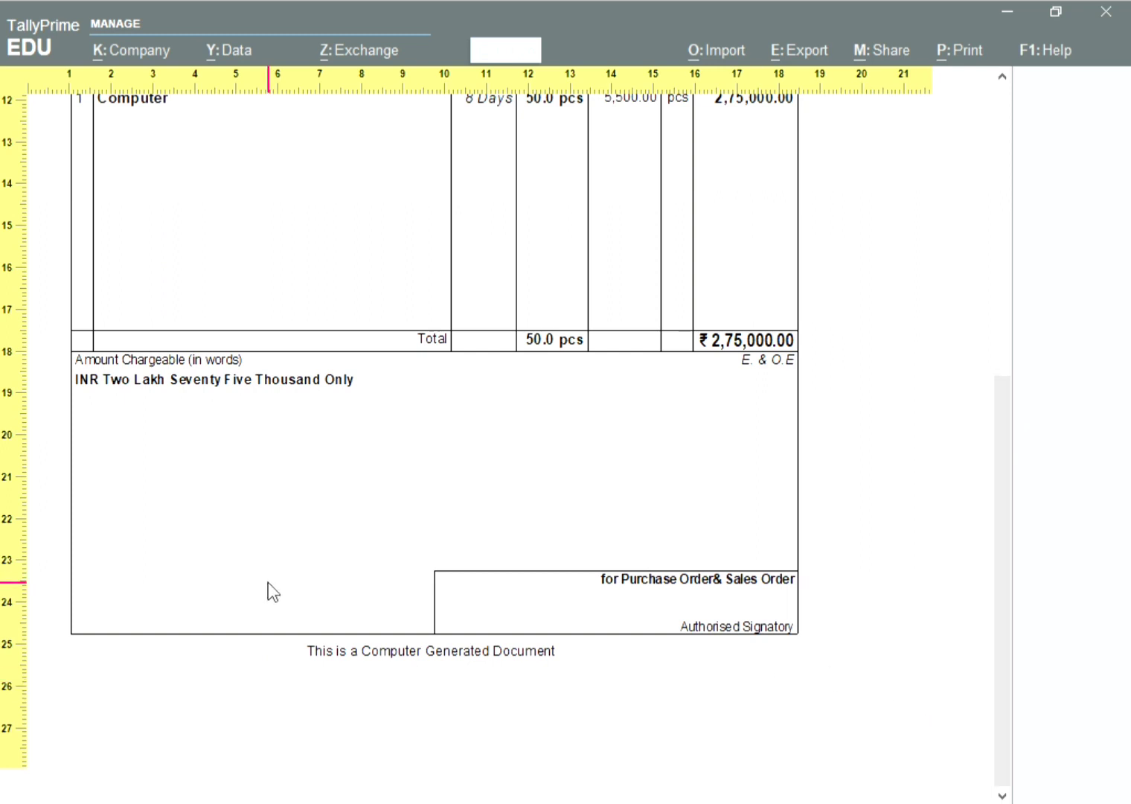